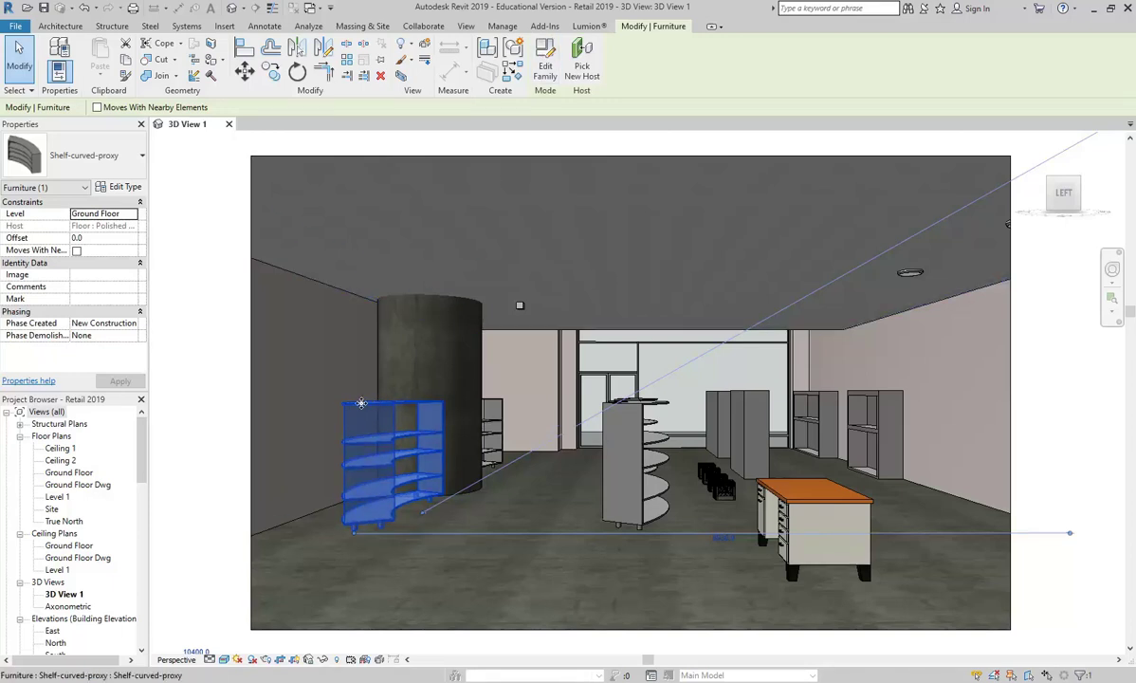
Check the curved shelf's type properties, close them without changes, and open its family for editing.
left_click(126, 187)
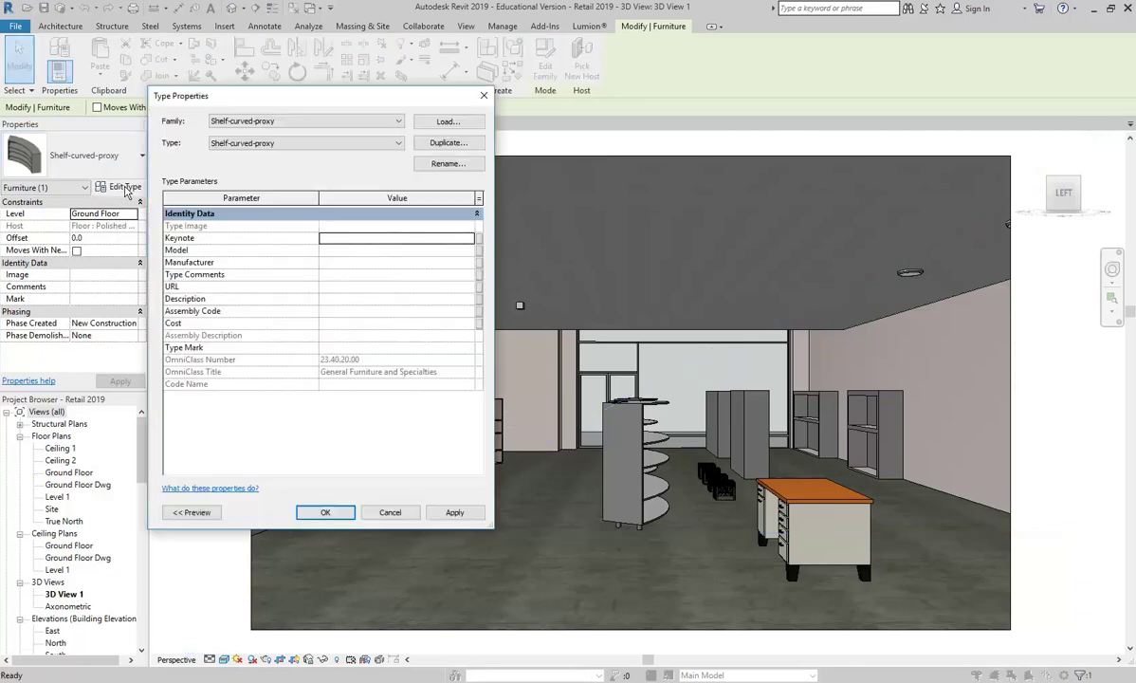
left_click(390, 513)
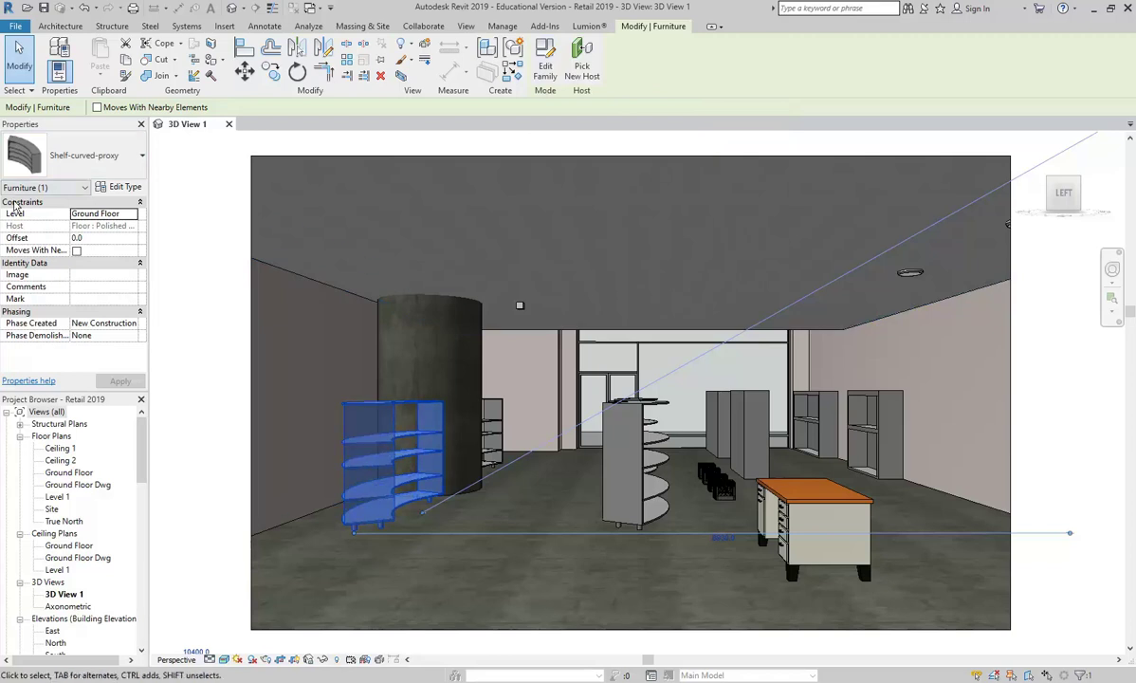
left_click(546, 59)
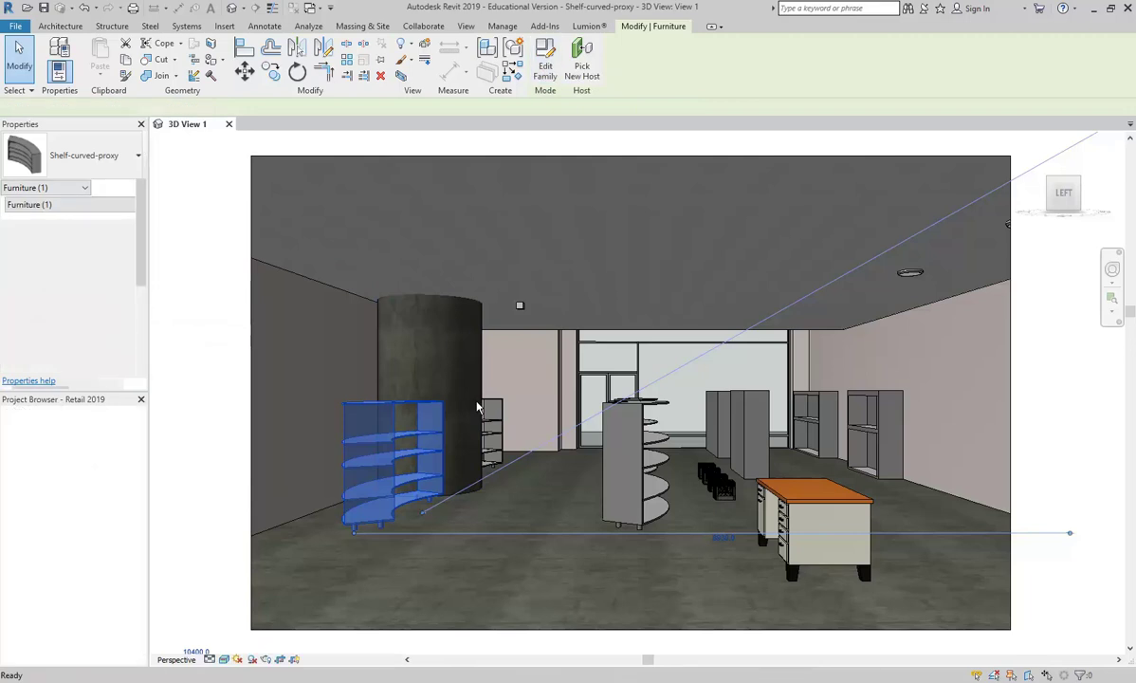
Select the bottom shelf board's extrusion in the curved shelf family and open the Material Browser for its Material parameter.
scroll(482, 406, "down", 2)
middle_click_drag(482, 406, 825, 439, "shift")
mouse_move(538, 386)
middle_mouse_down("shift")
mouse_move(580, 399)
mouse_move(533, 408)
middle_mouse_up("shift")
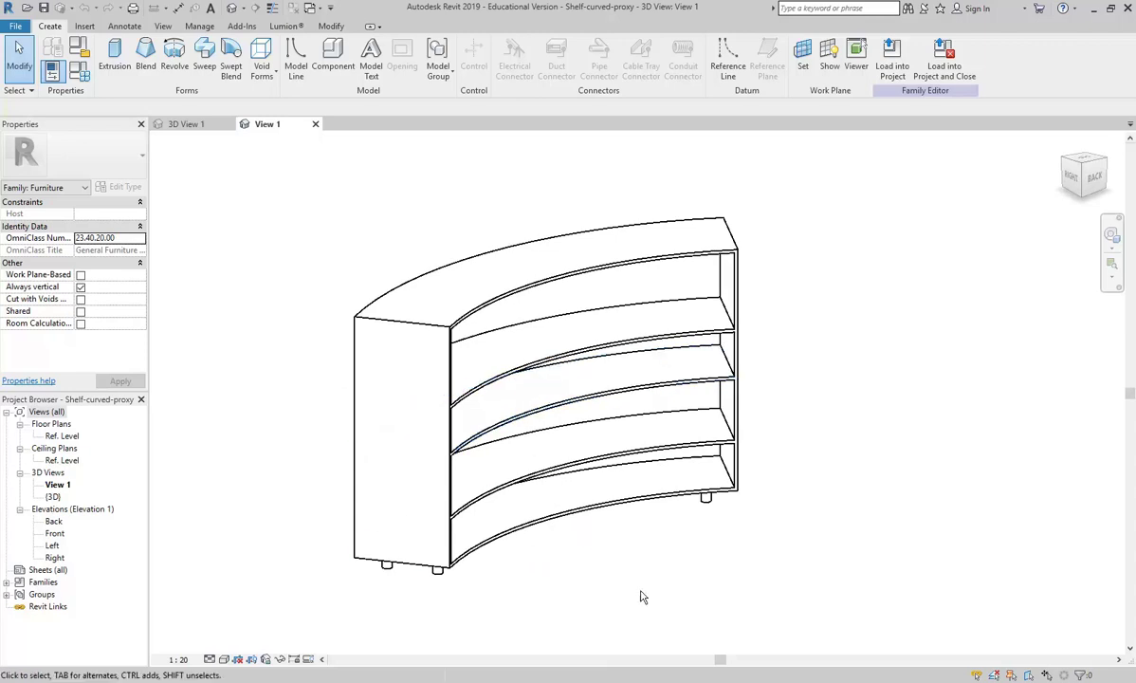
left_click(520, 534)
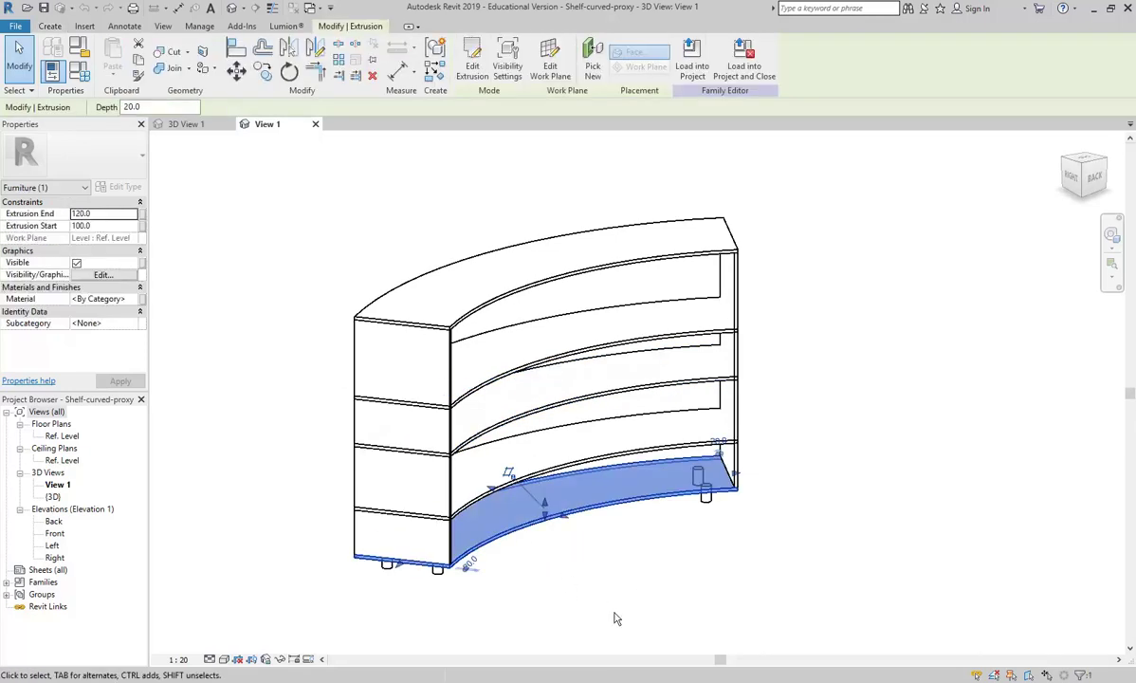
left_click(96, 299)
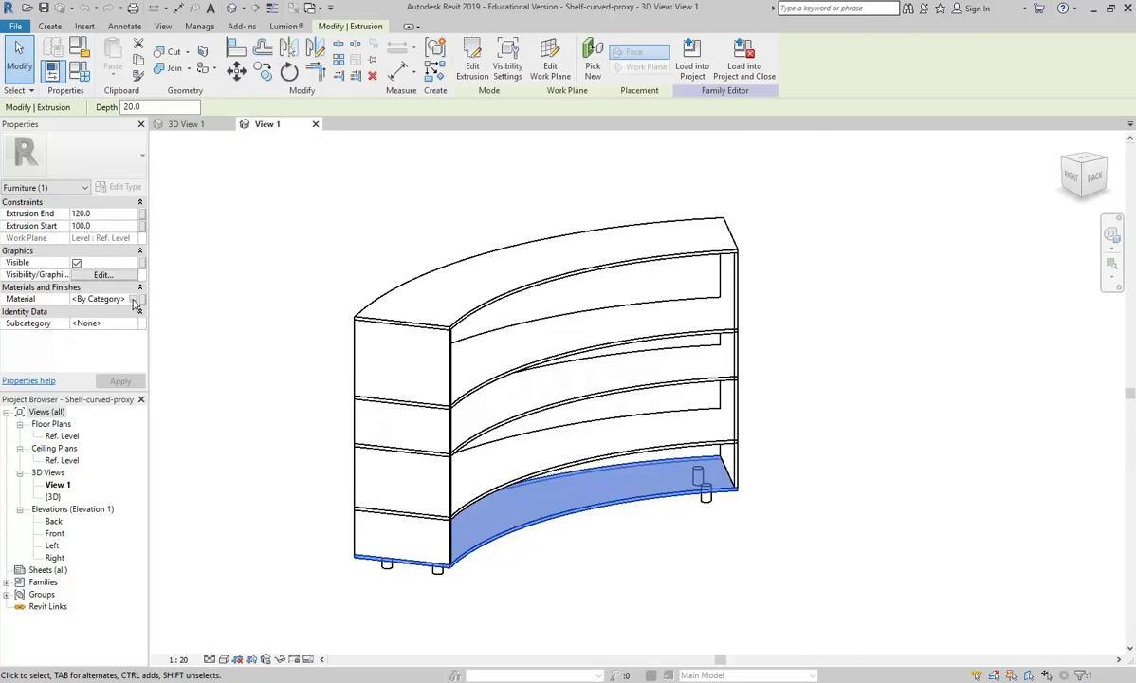
left_click(134, 299)
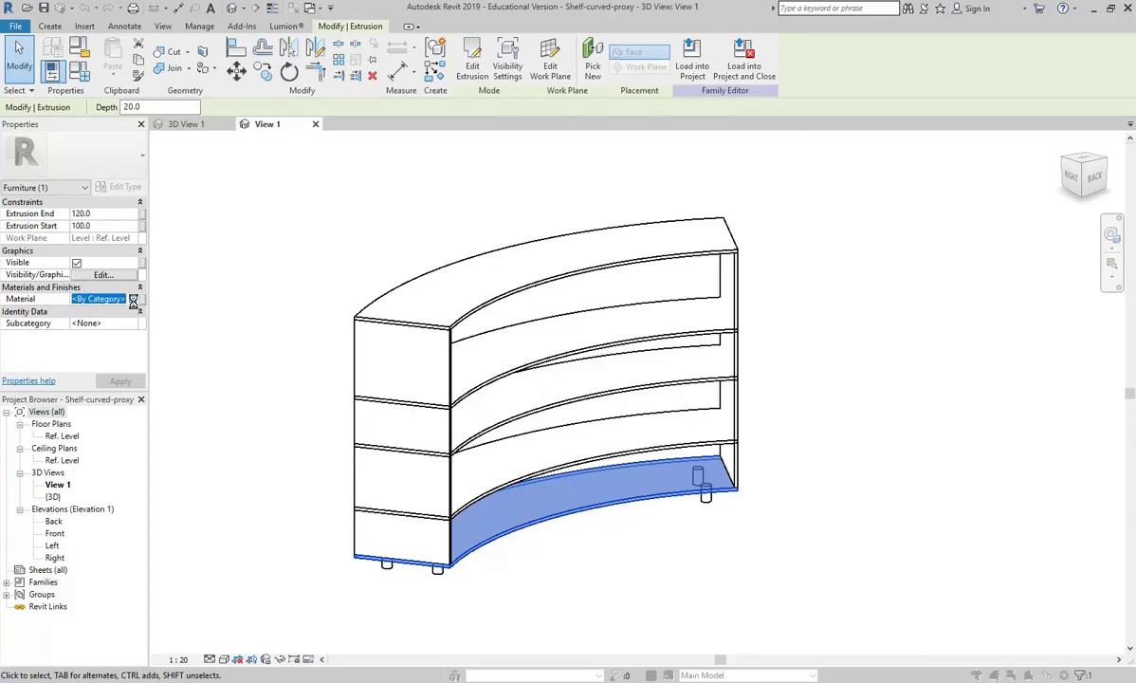
left_click(133, 299)
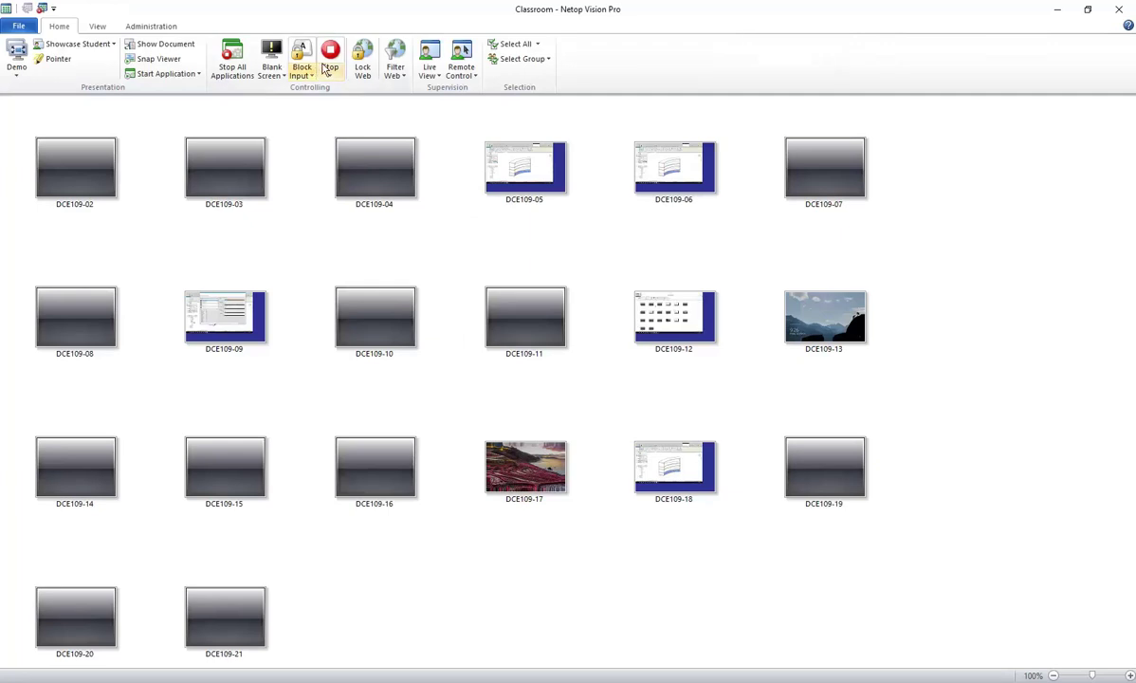
Switch to Netop Vision Pro, start the classroom demo and connect the newly joined student to it.
left_click(11, 50)
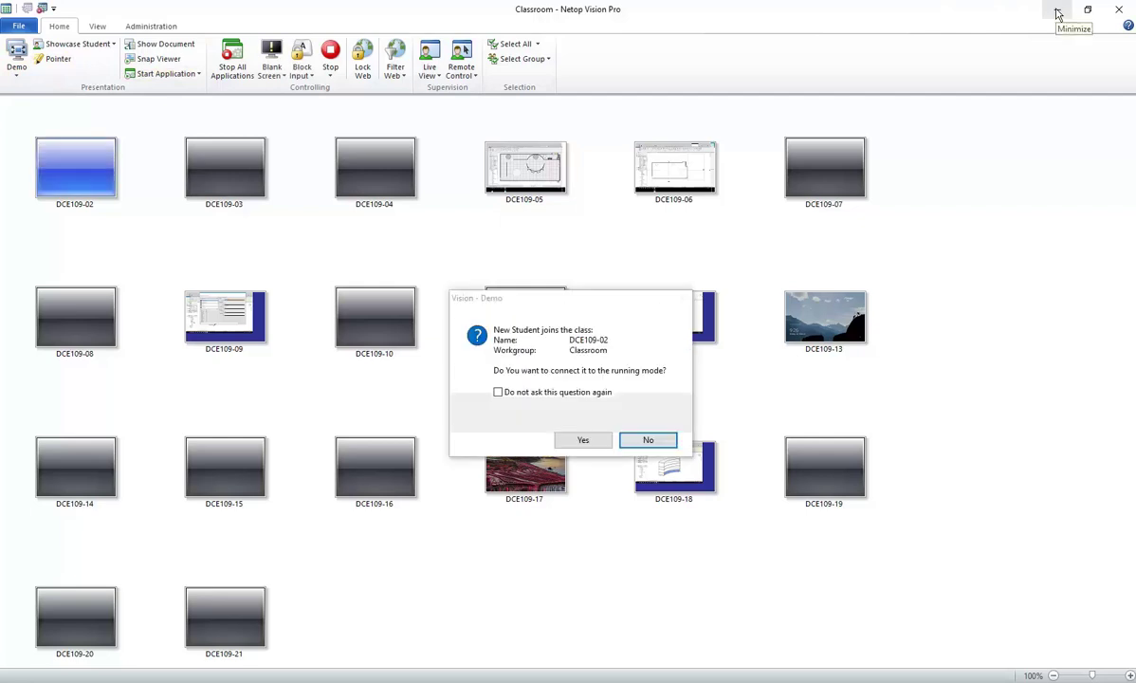
left_click(581, 439)
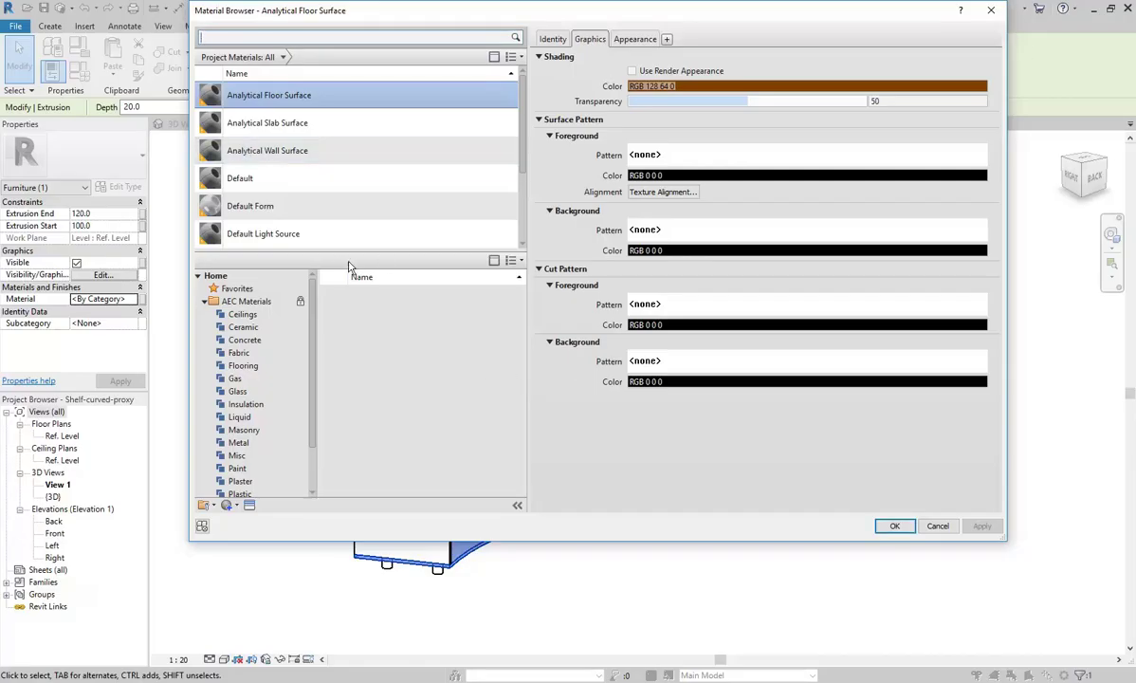
Reposition the Material Browser, hide and restore its library section, and enlarge that section's share of the dialog.
left_click_drag(327, 252, 339, 392)
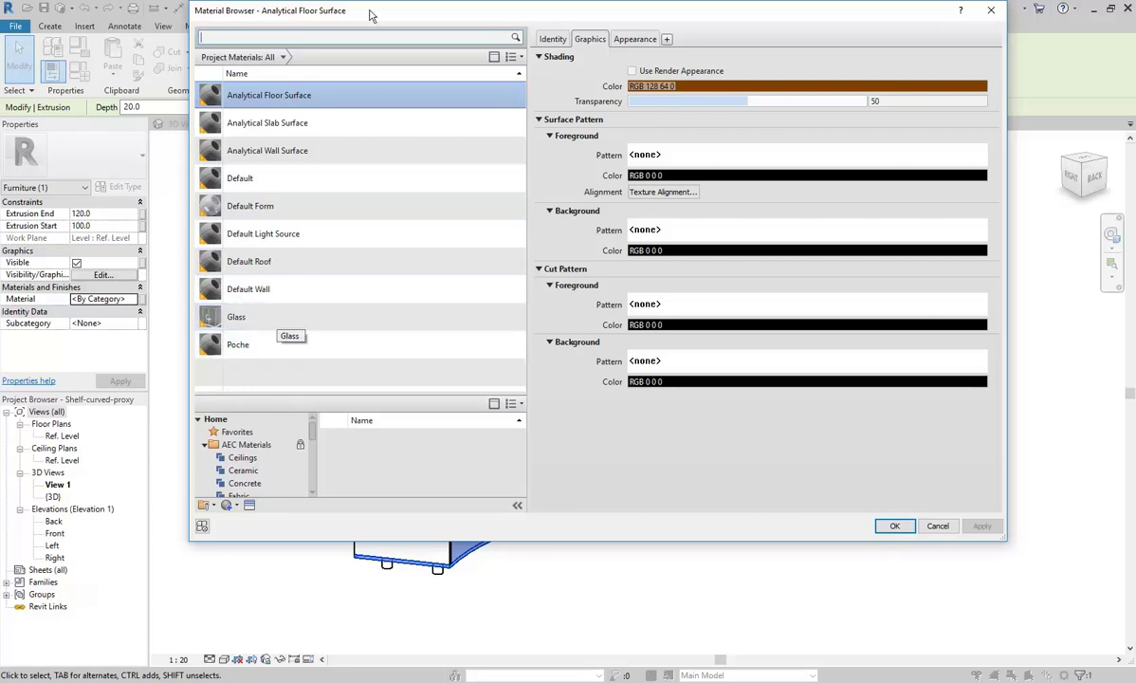
left_click_drag(393, 20, 329, 74)
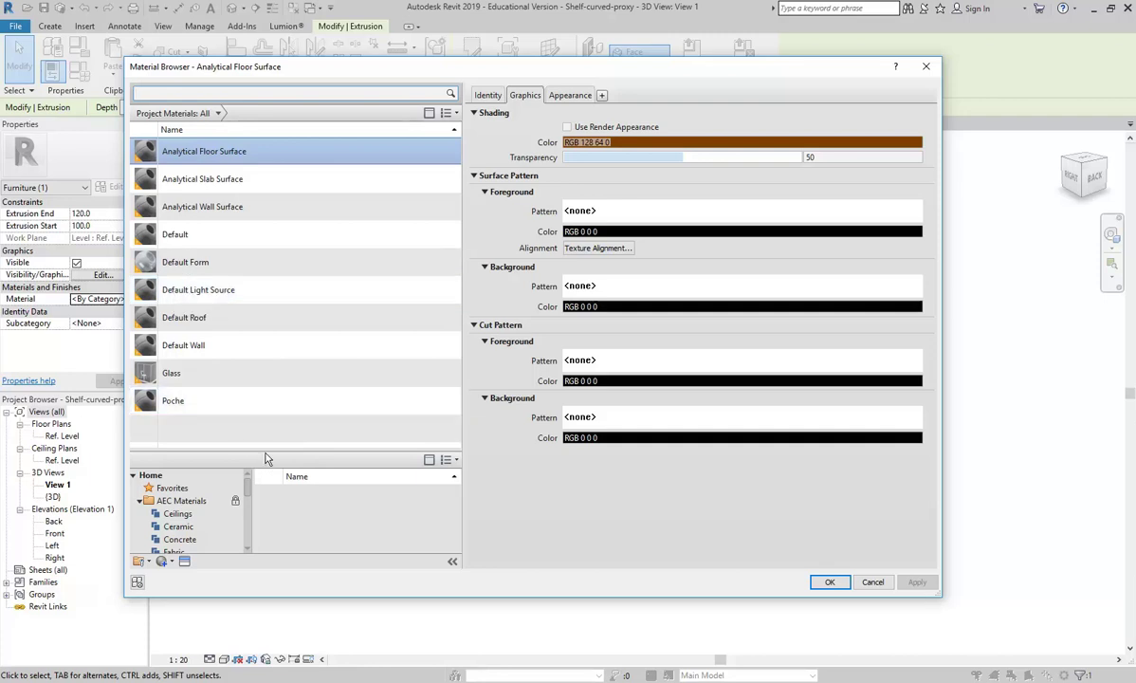
left_click(428, 113)
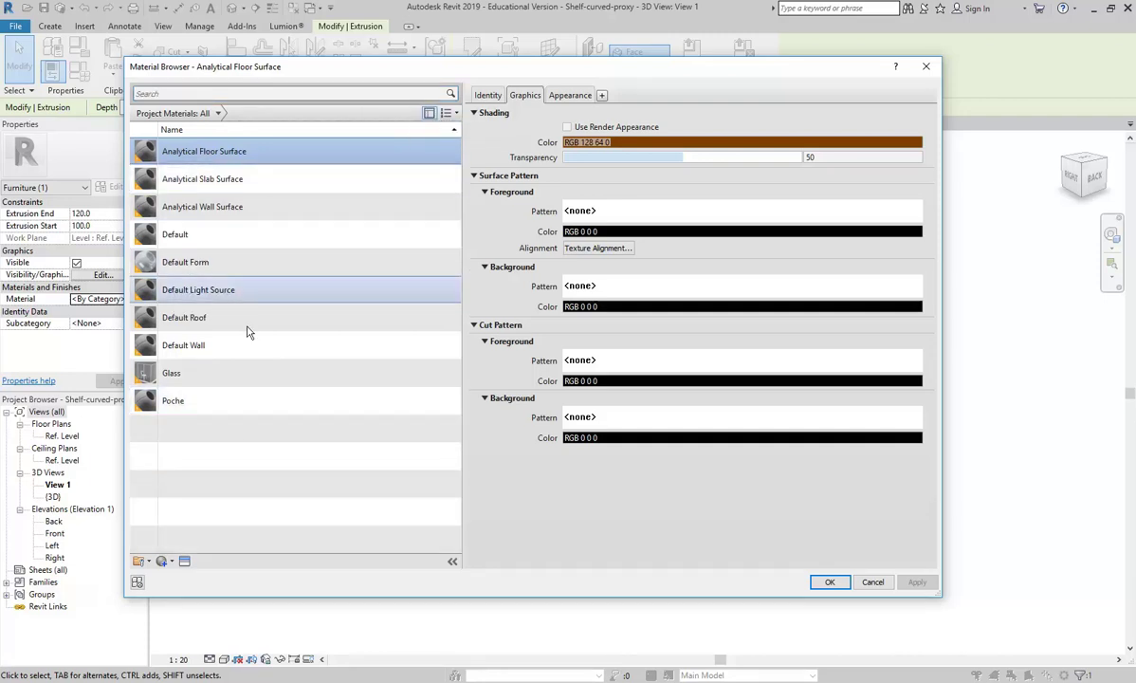
left_click(428, 114)
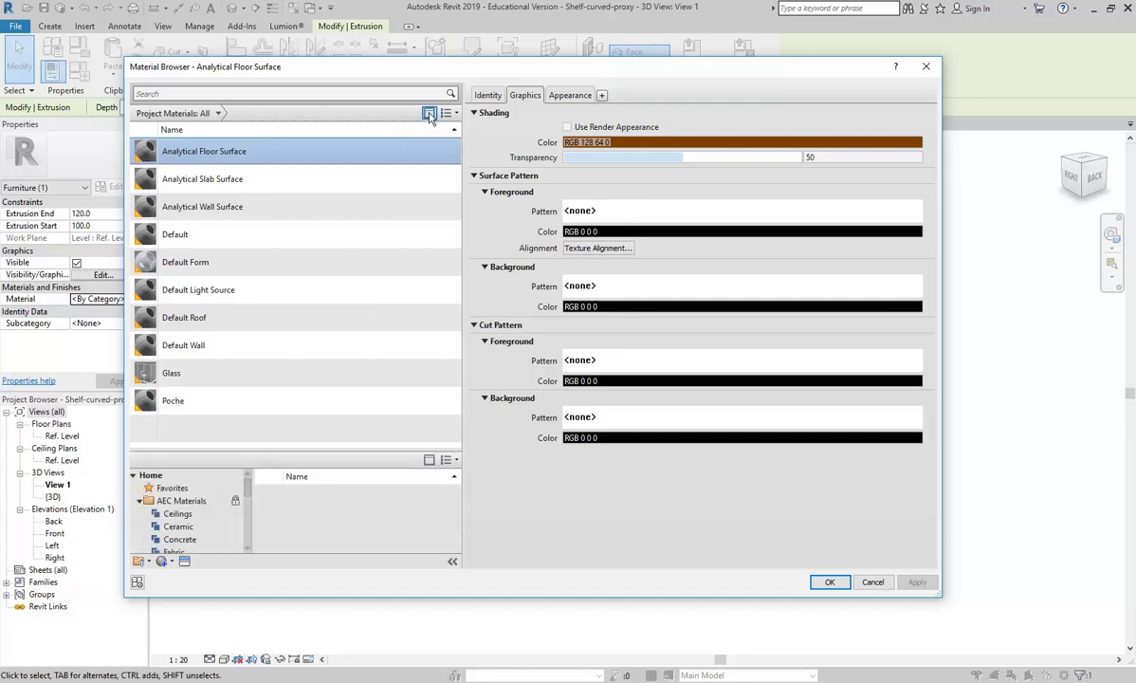
left_click_drag(332, 450, 332, 360)
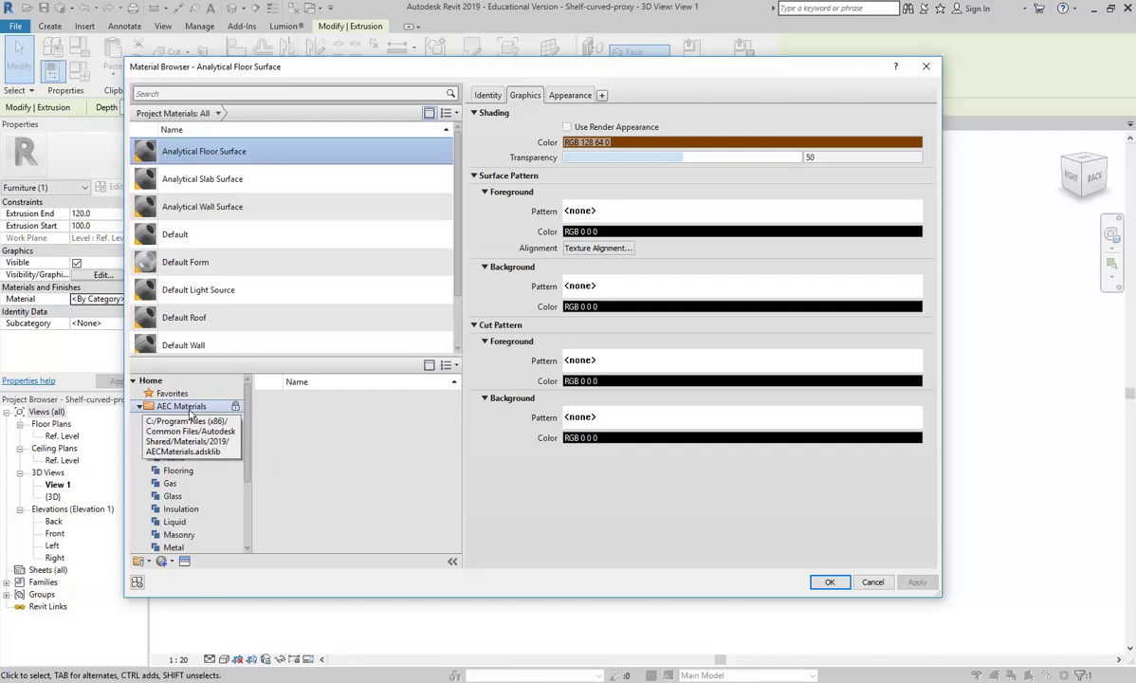
Add the Spruce material from the Wood category of the AEC Materials library to the project materials.
scroll(171, 474, "down", 3)
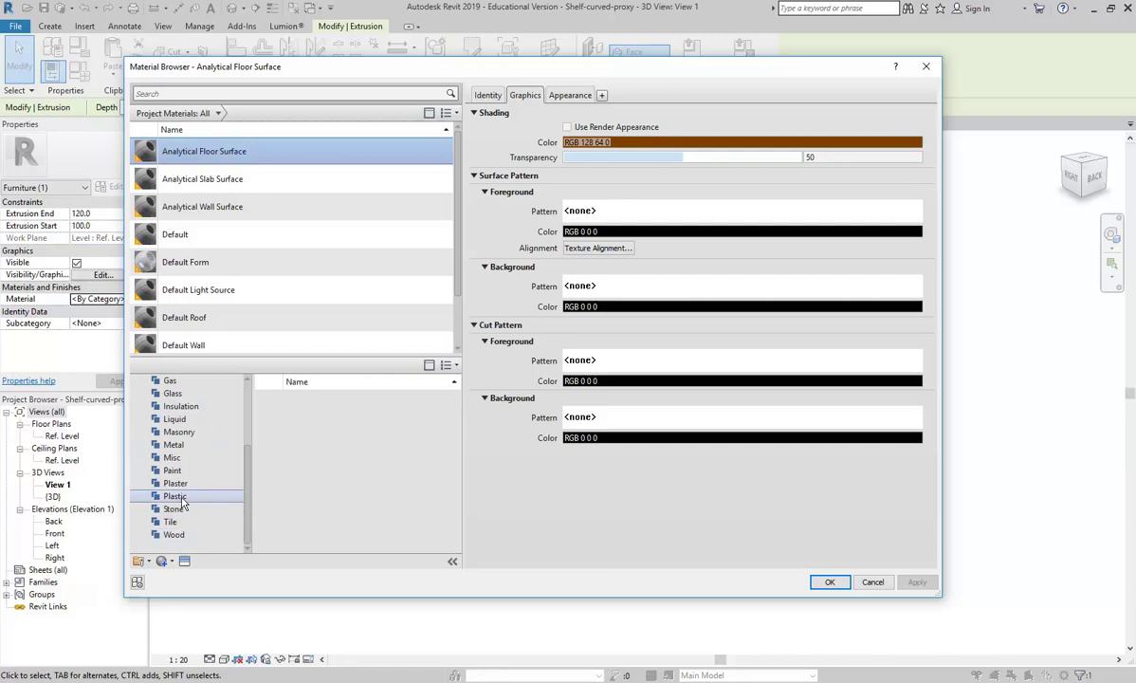
left_click(175, 536)
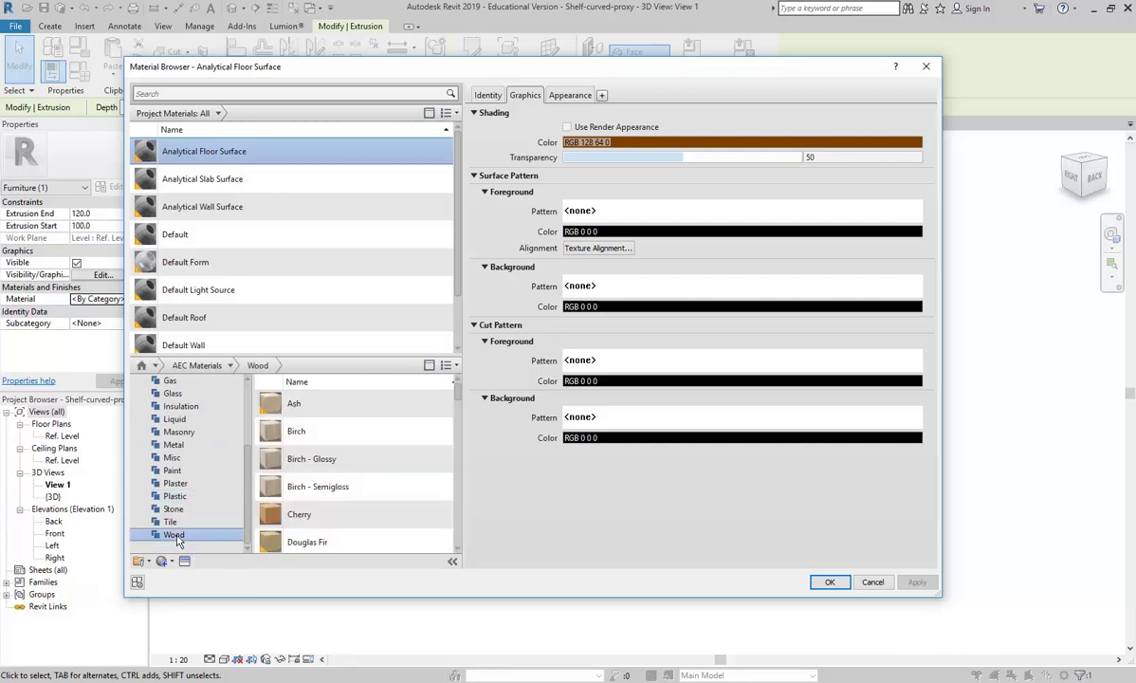
scroll(337, 441, "down", 4)
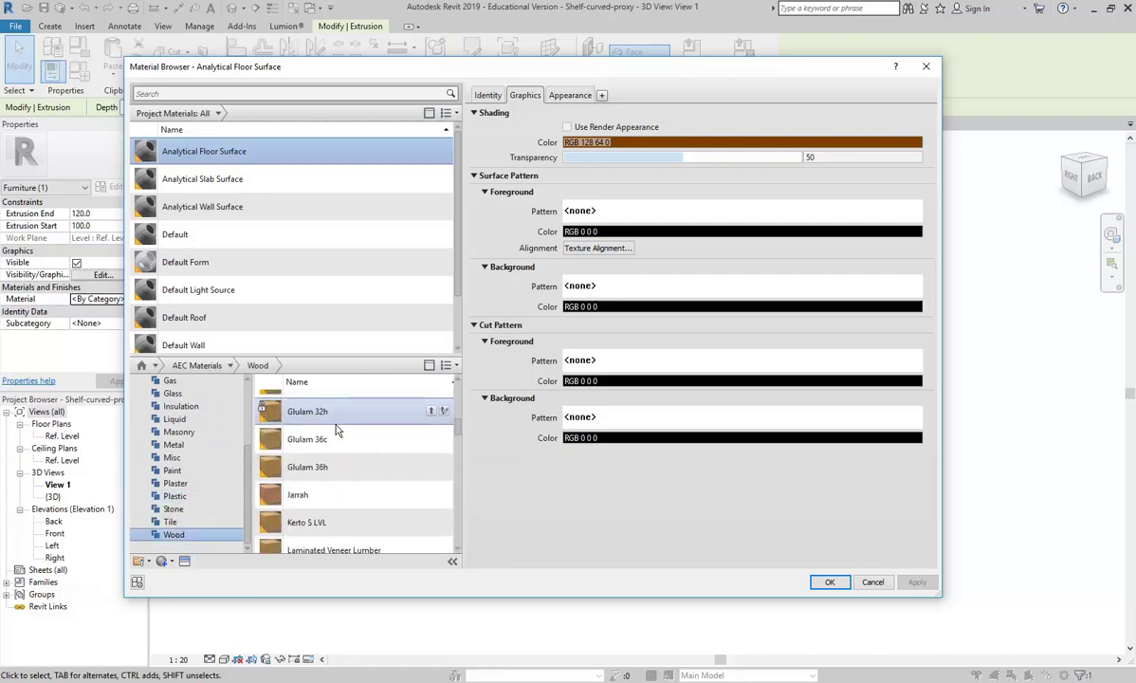
scroll(330, 500, "down", 3)
scroll(323, 500, "up", 1)
scroll(323, 501, "up", 3)
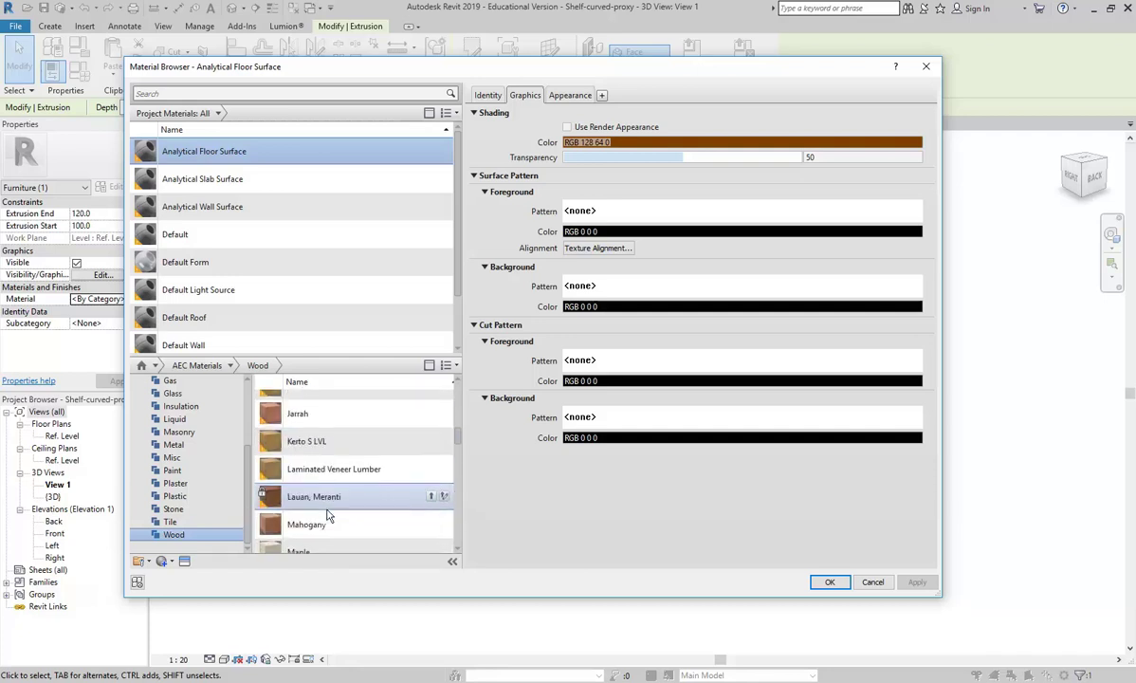
scroll(322, 474, "up", 1)
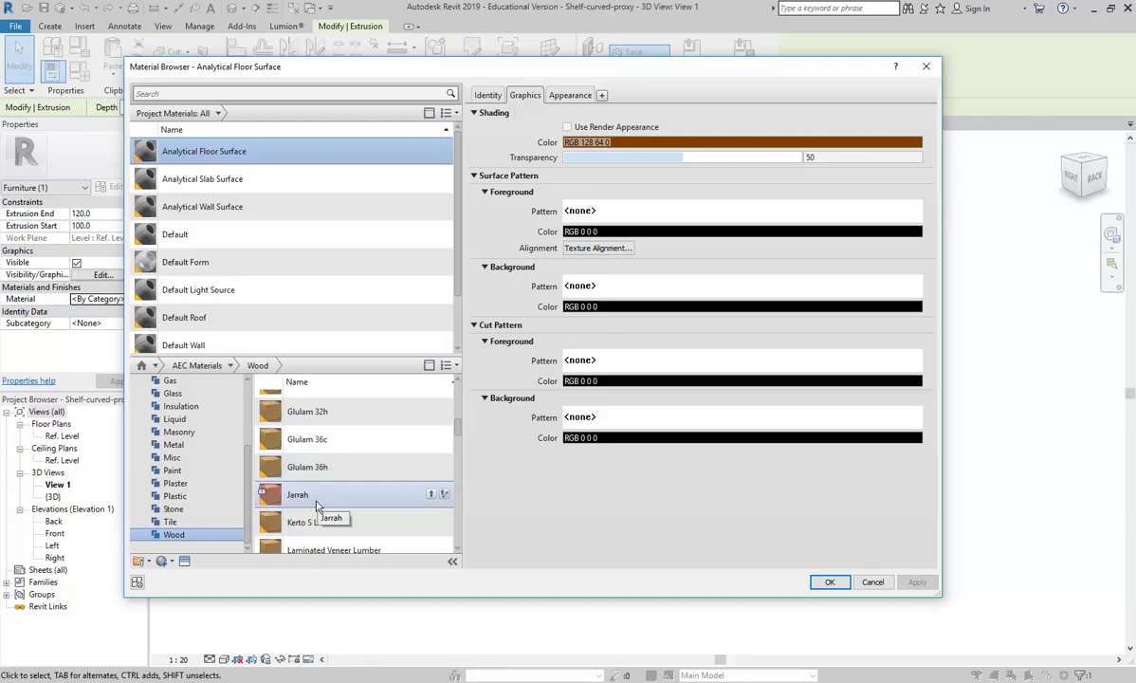
scroll(330, 483, "down", 1)
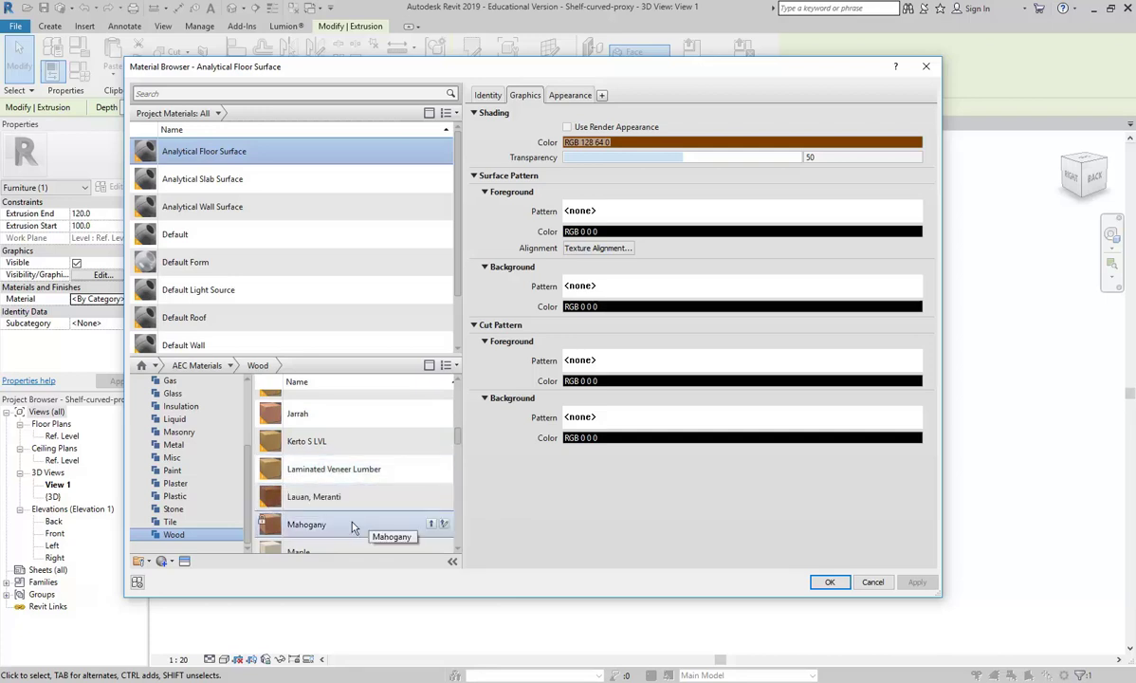
scroll(332, 467, "up", 1)
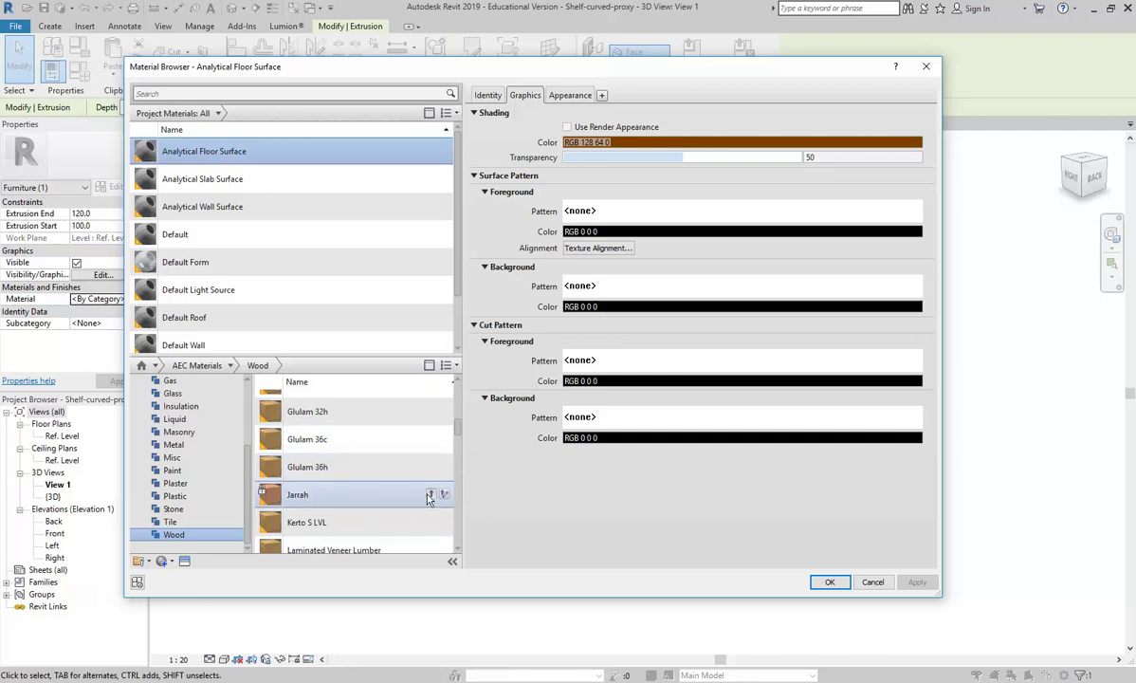
scroll(345, 481, "down", 6)
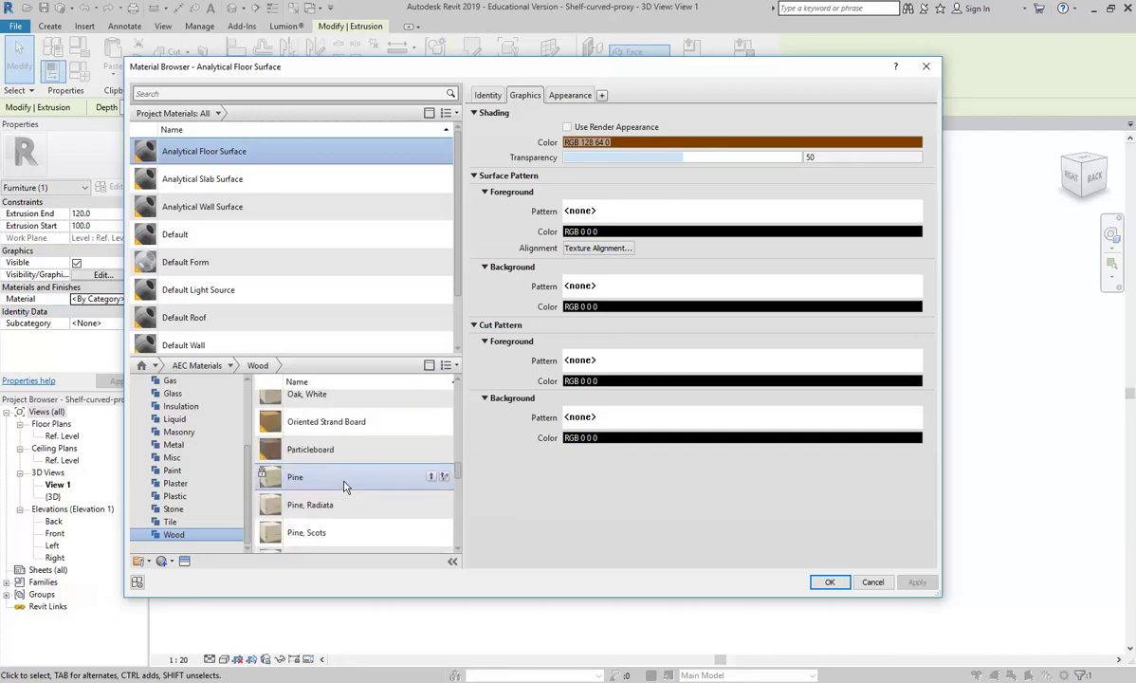
scroll(341, 484, "down", 3)
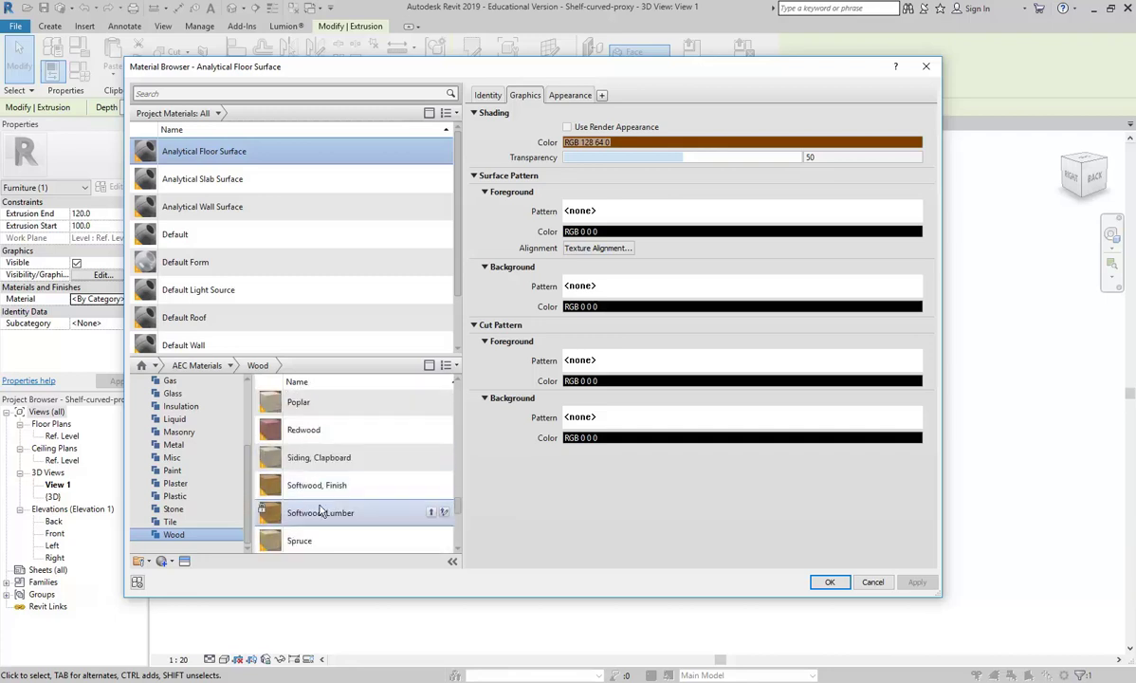
scroll(327, 517, "down", 5)
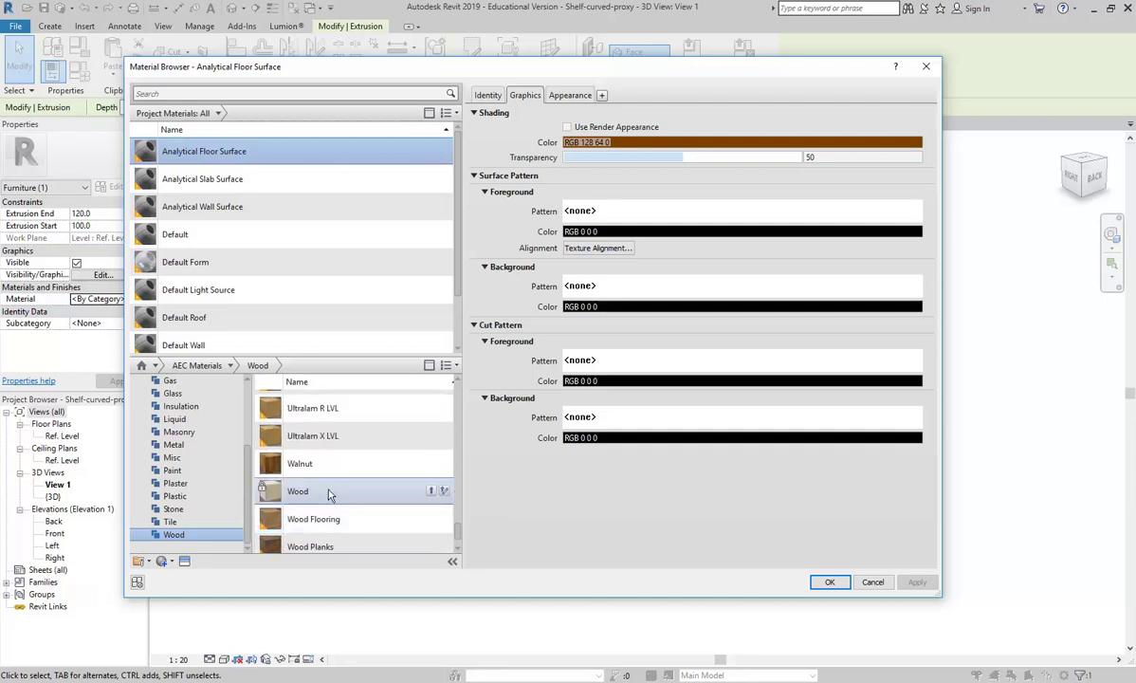
scroll(304, 465, "up", 5)
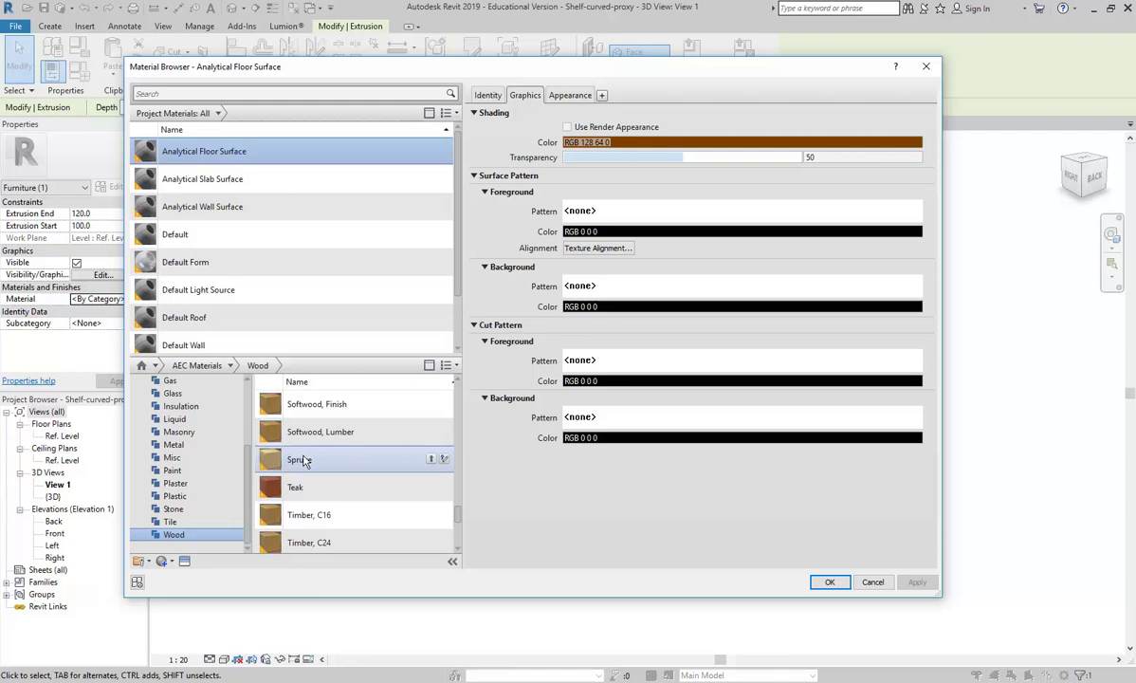
left_click(432, 460)
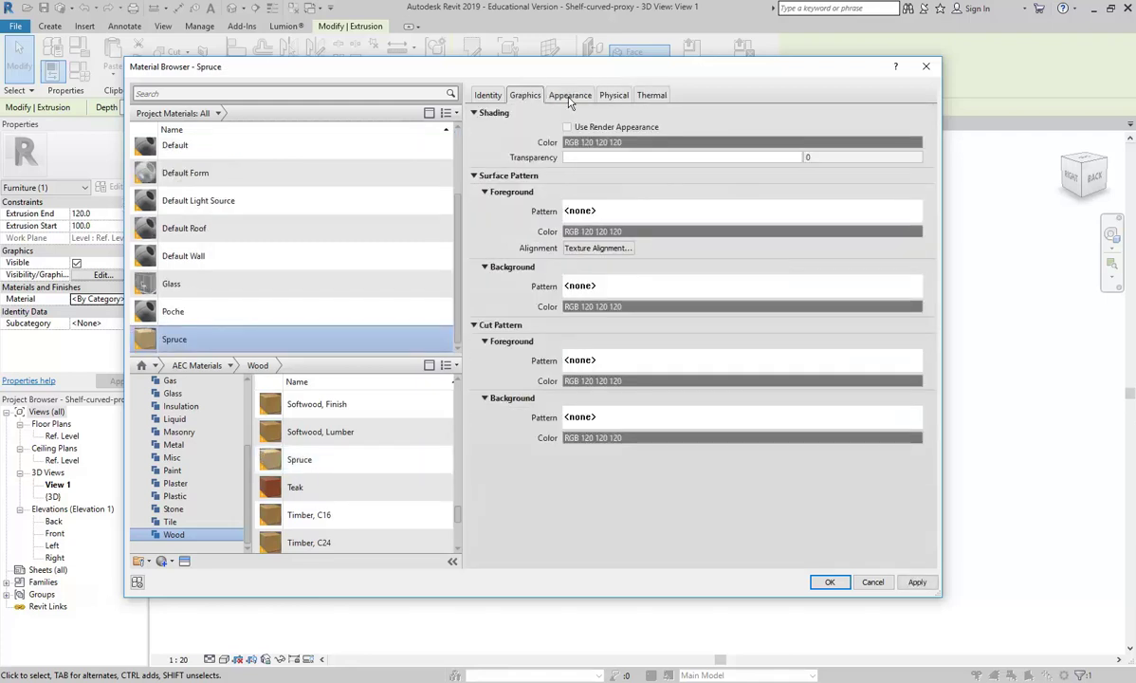
Inspect the Spruce material's appearance texture and connect the newly joined student to the running demo.
left_click(566, 94)
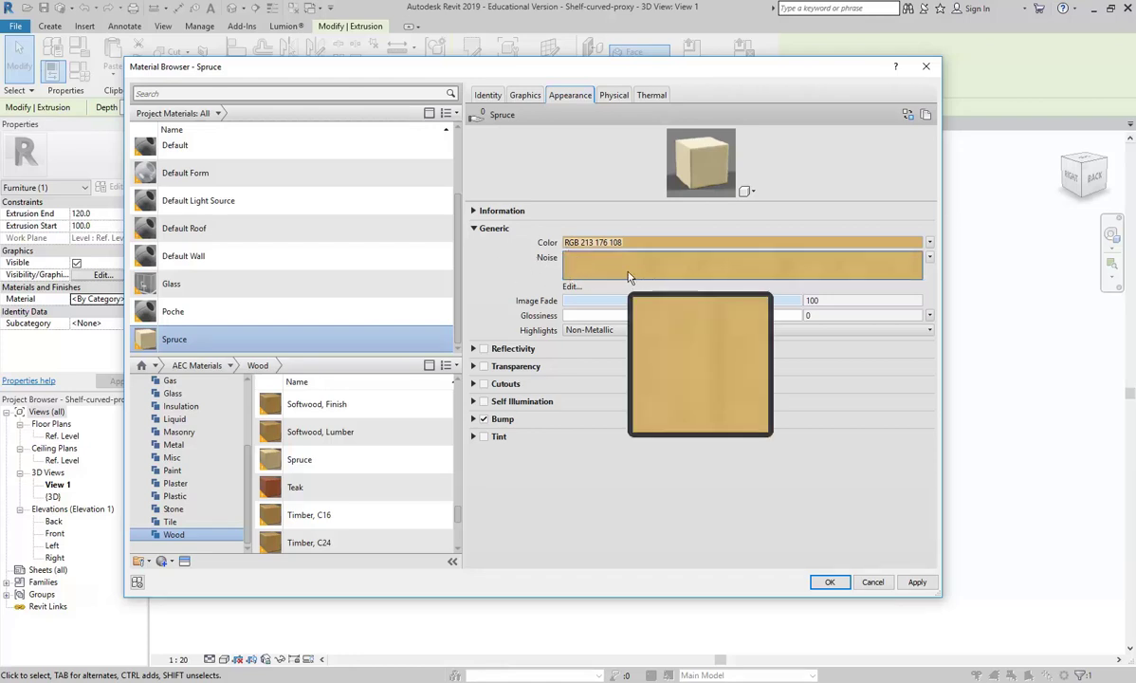
mouse_move(634, 276)
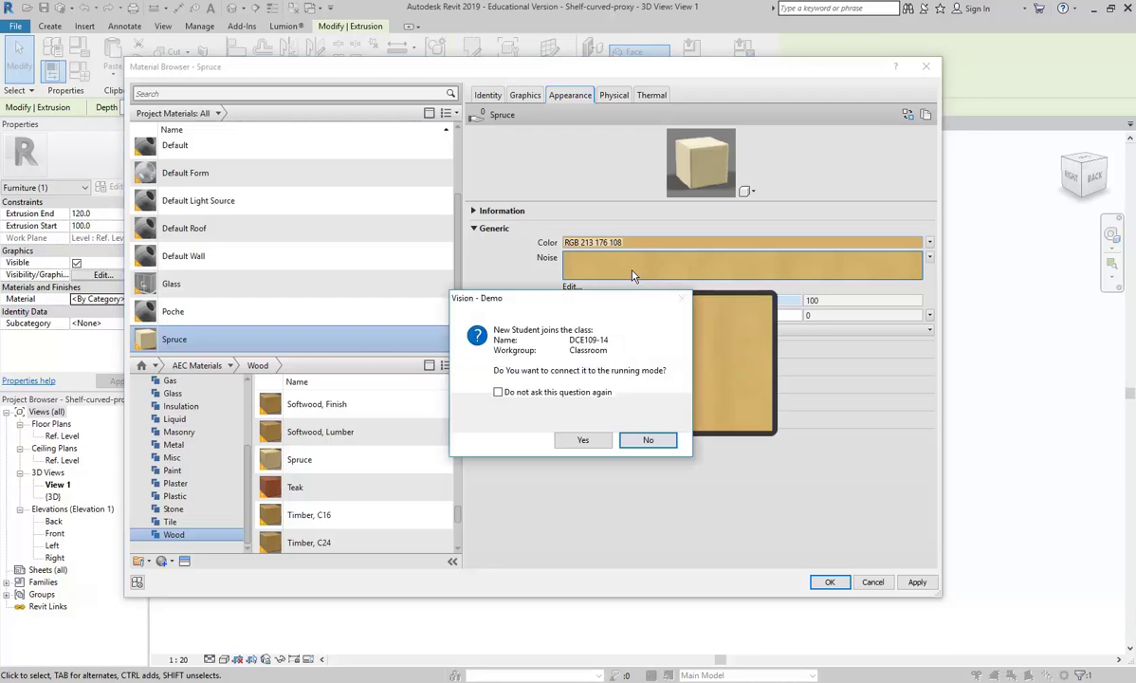
left_click(574, 439)
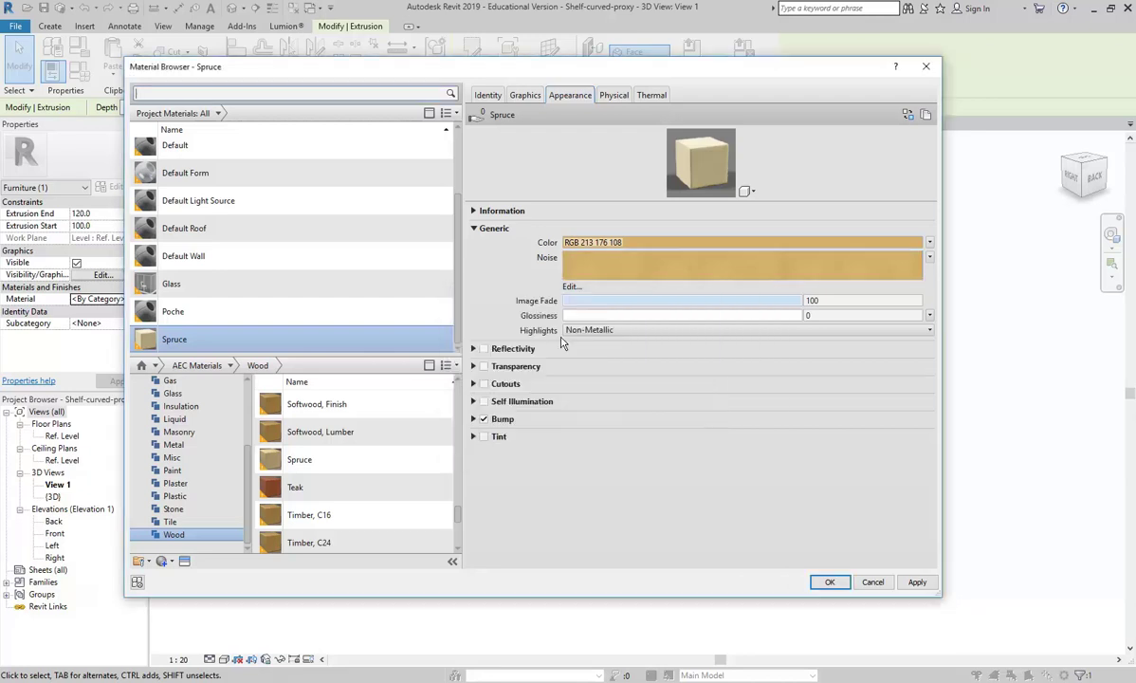
mouse_move(626, 270)
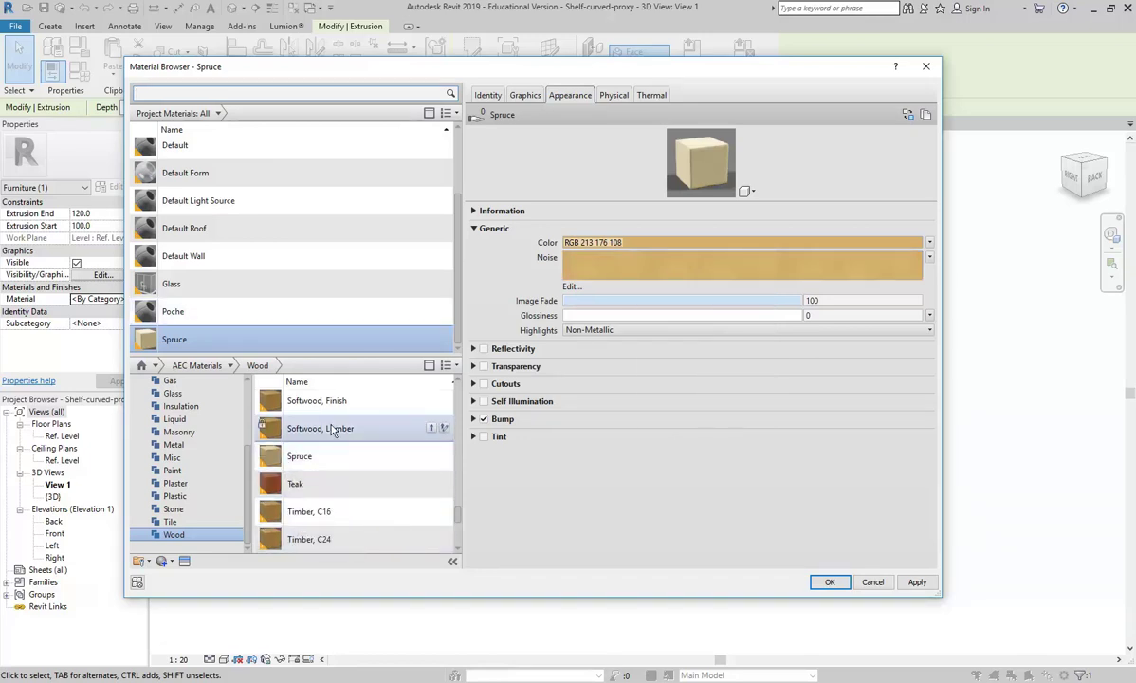
Add Softwood, Lumber from the Wood library to the project materials and enable Use Render Appearance for its shading.
left_click(430, 428)
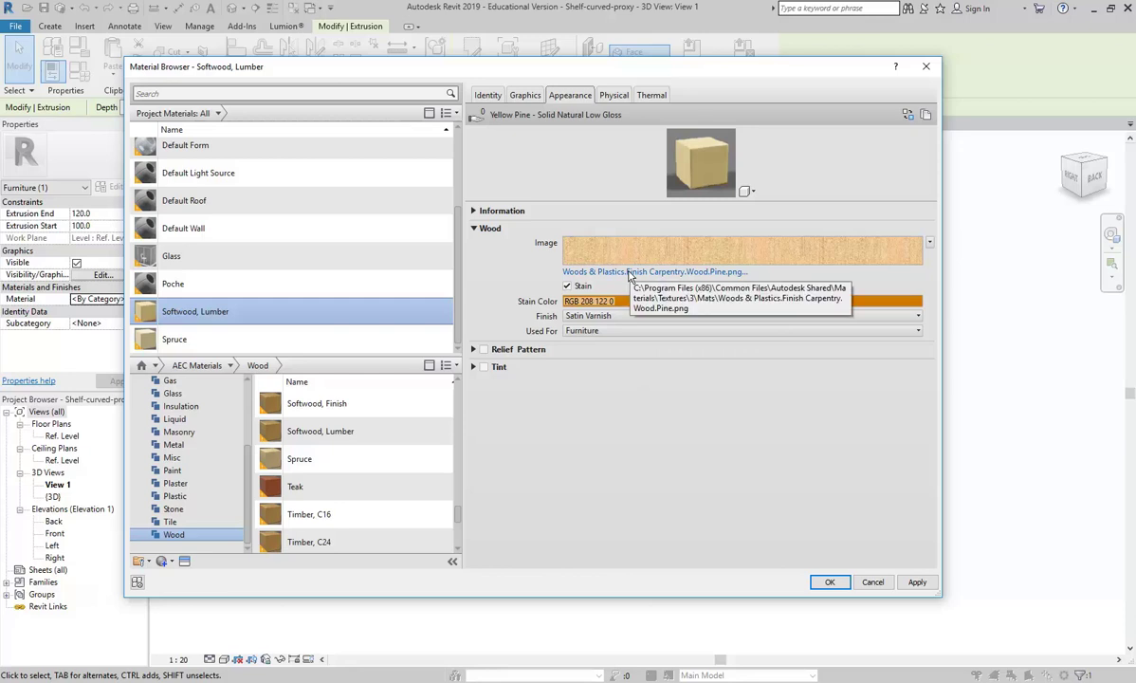
mouse_move(634, 261)
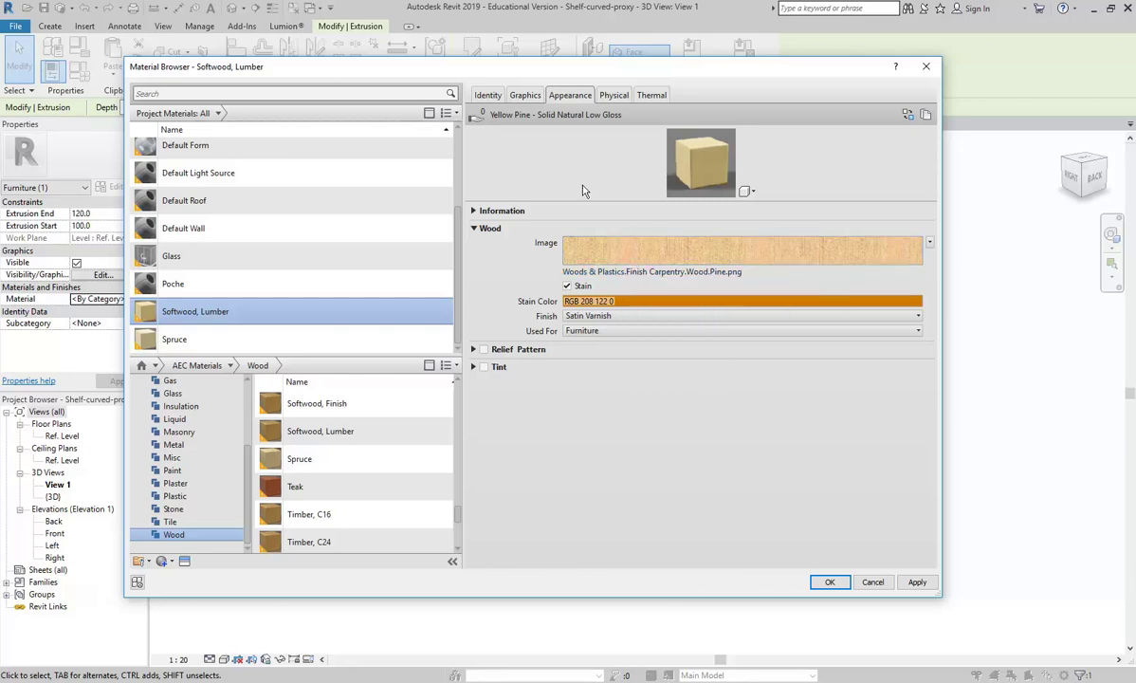
left_click(525, 96)
left_click(568, 126)
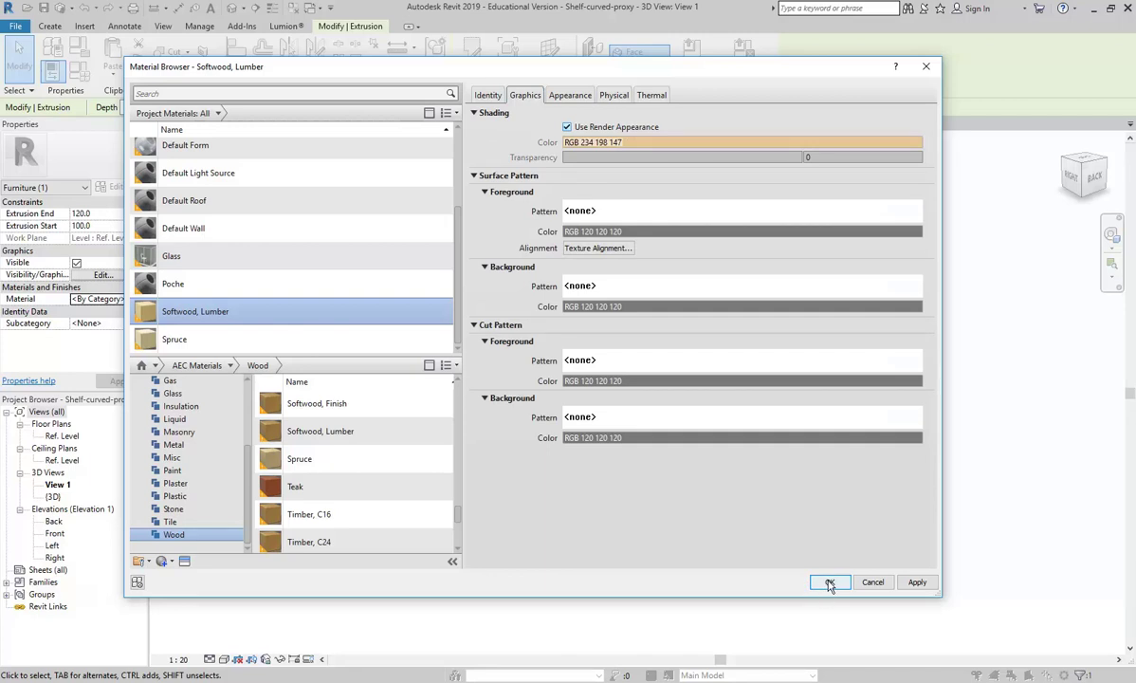
Rename the Softwood, Lumber project material to Timber Veneer and apply it to the selected bottom shelf extrusion.
right_click(189, 316)
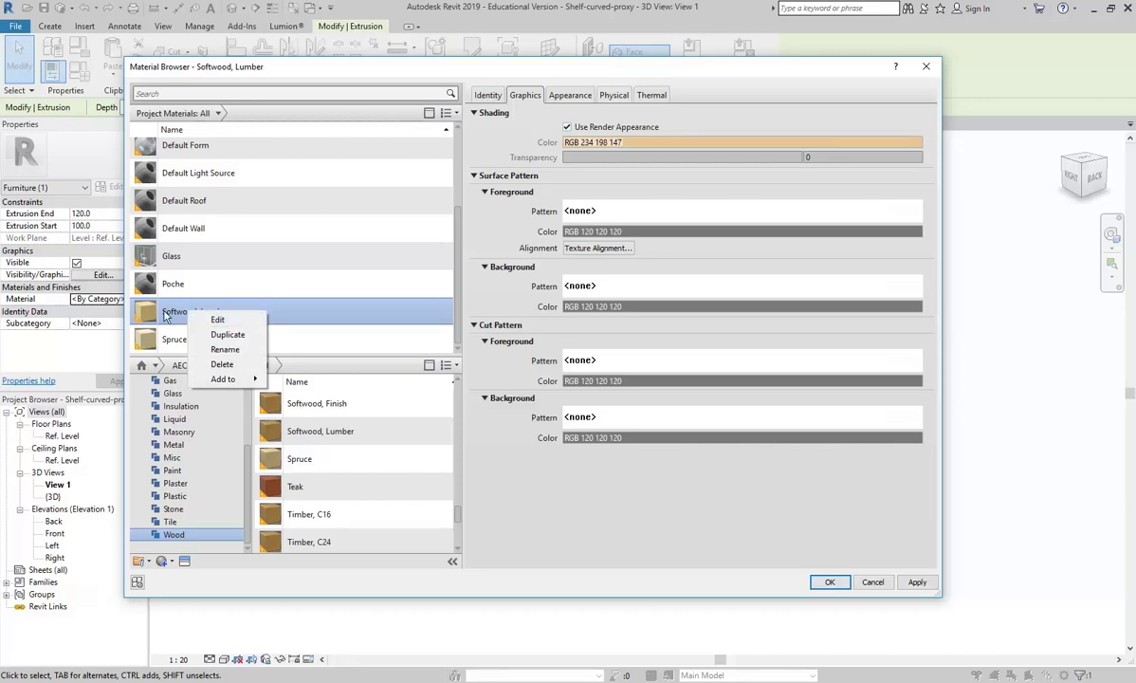
left_click(225, 349)
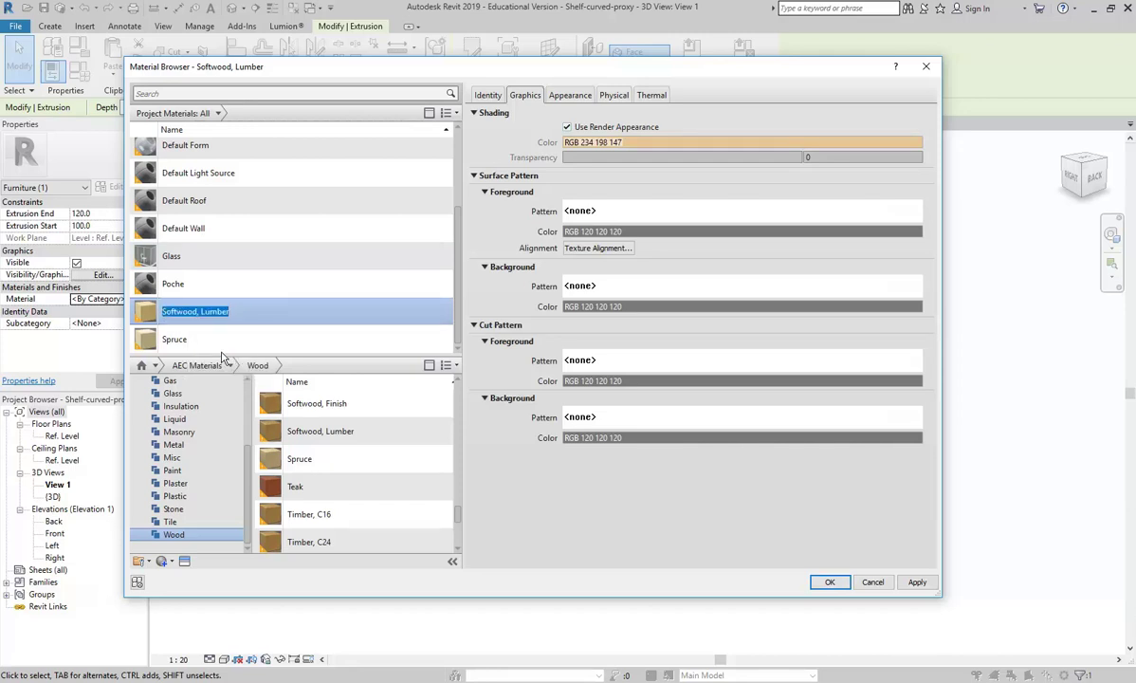
type("Timbe")
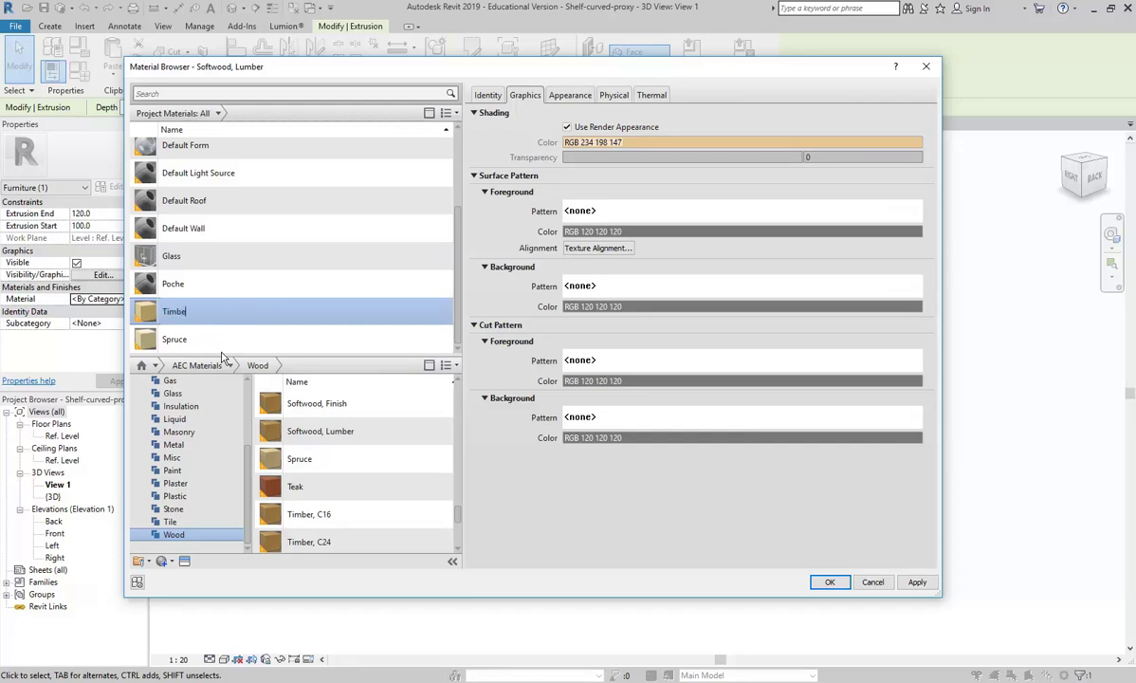
type("r Veneer")
key("Return")
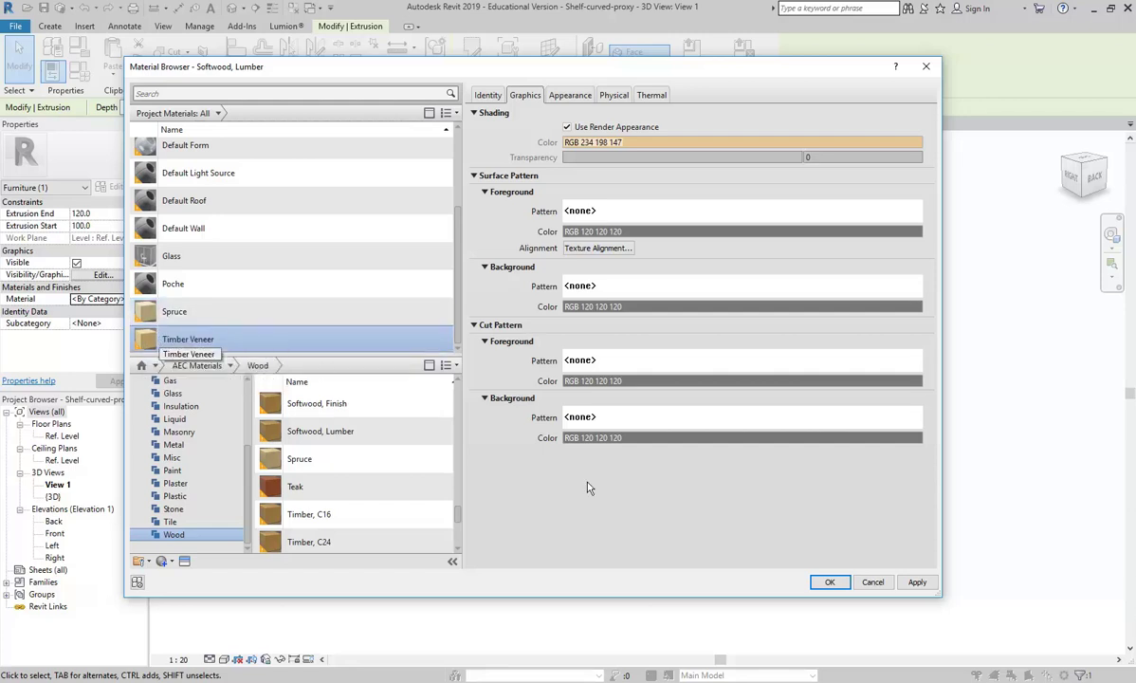
left_click(827, 579)
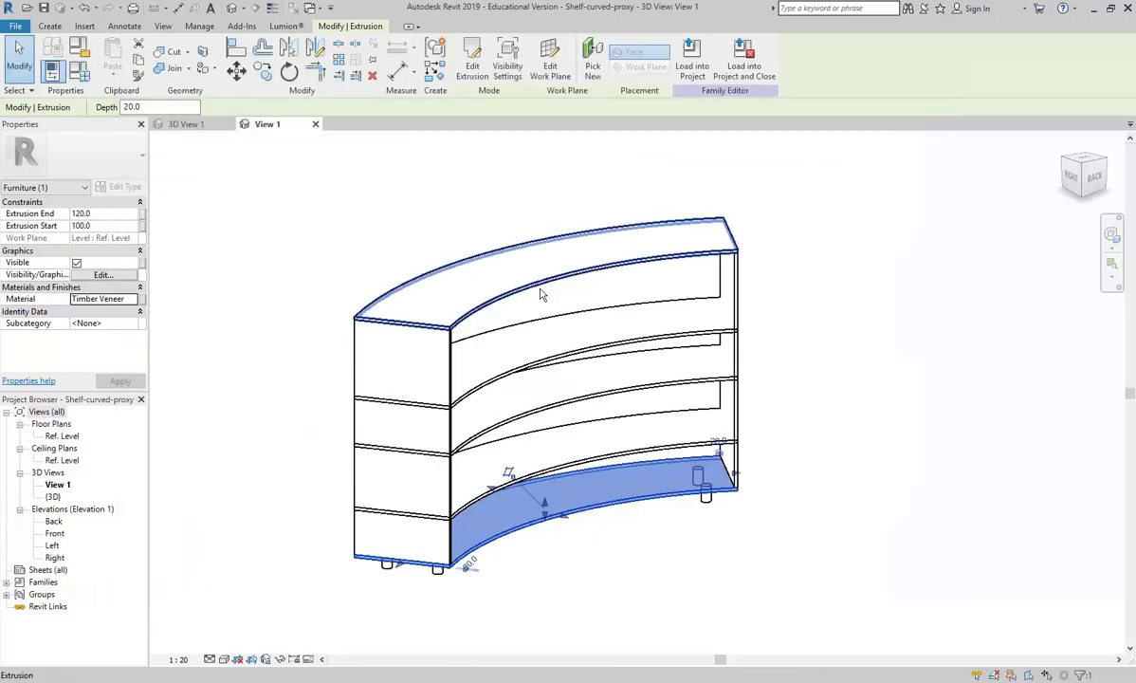
left_click(595, 560)
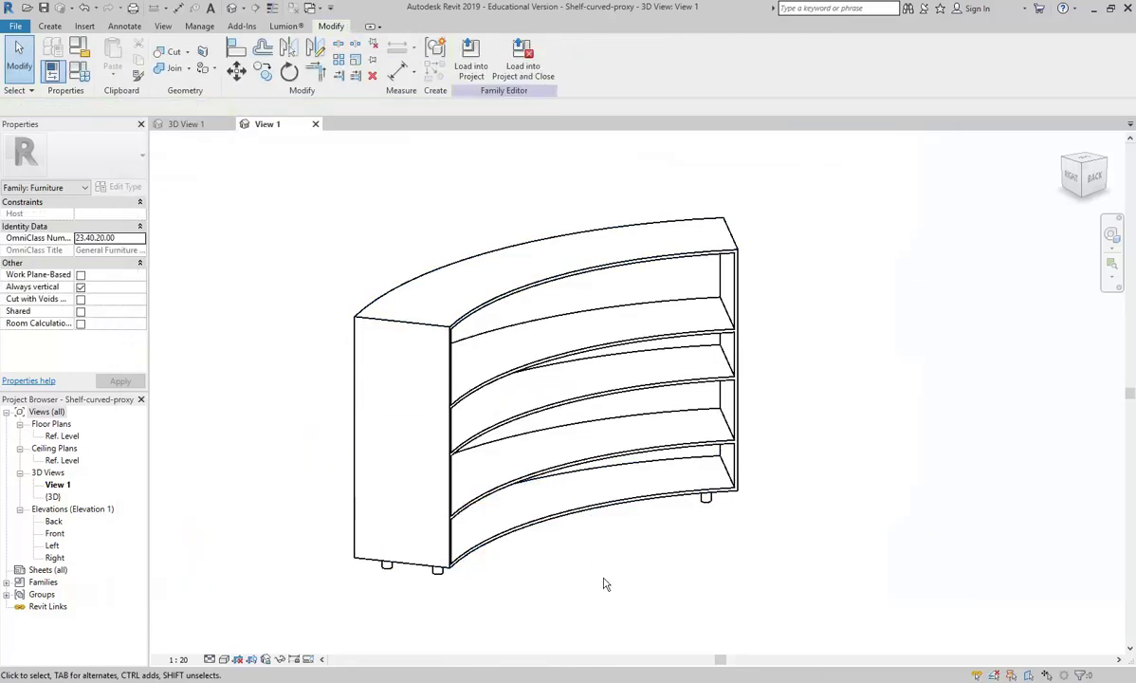
Set the family's 3D view to the Shaded visual style and view the curved shelf from a lower angle.
left_click(224, 659)
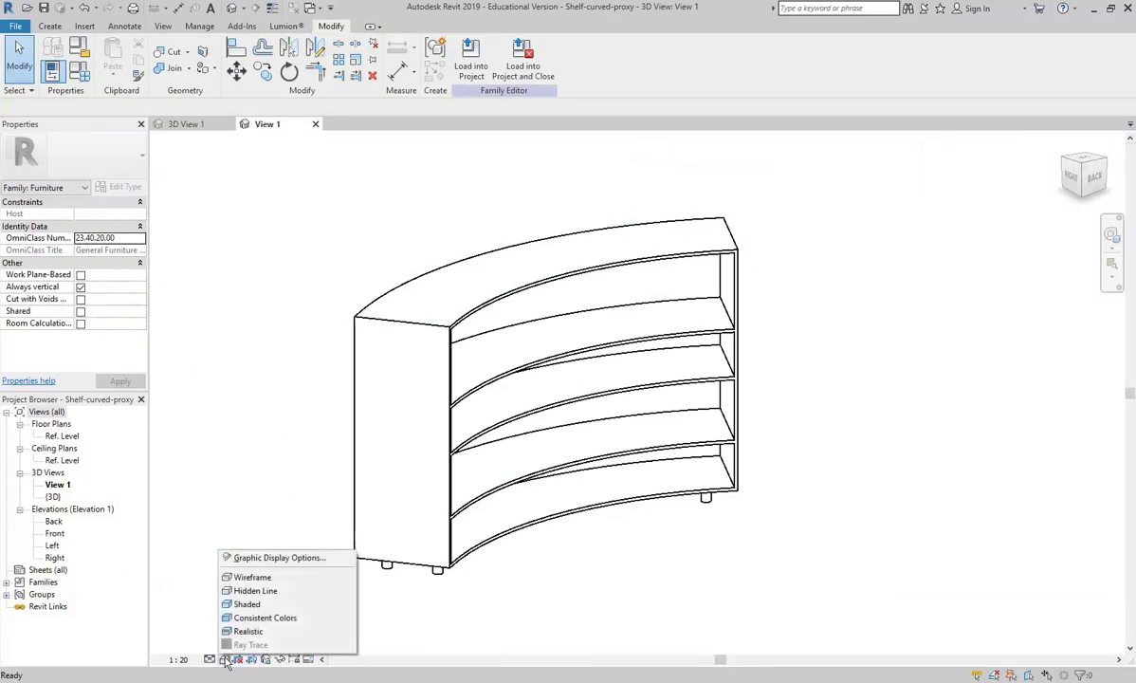
left_click(240, 605)
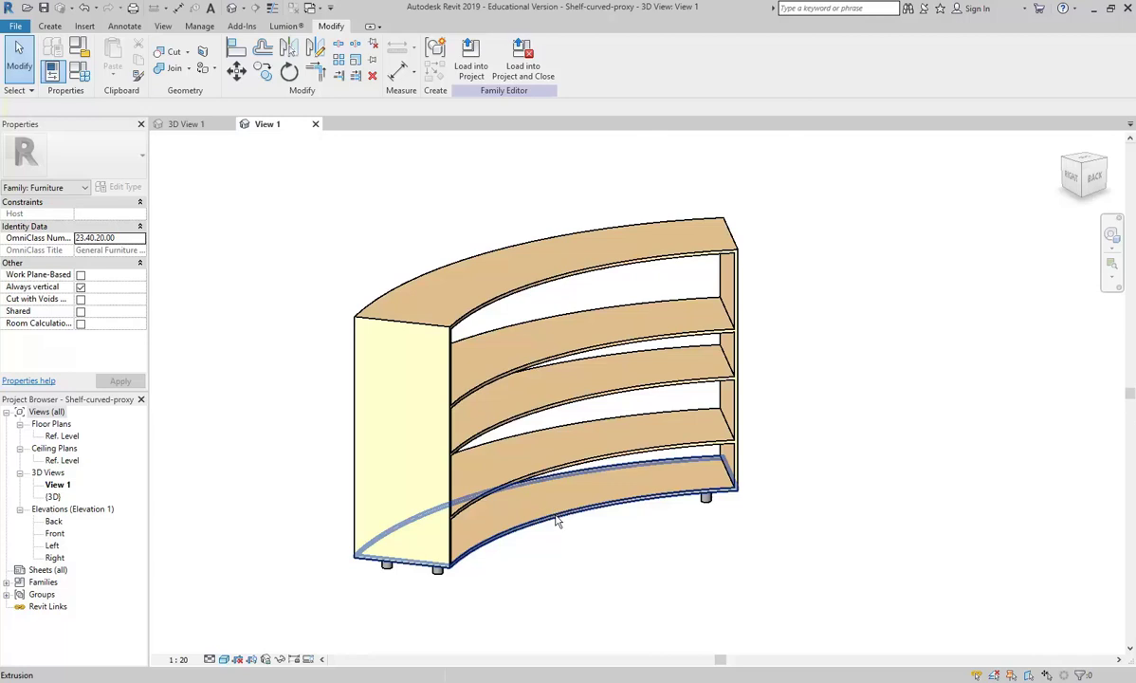
middle_click_drag(633, 474, 604, 481, "shift")
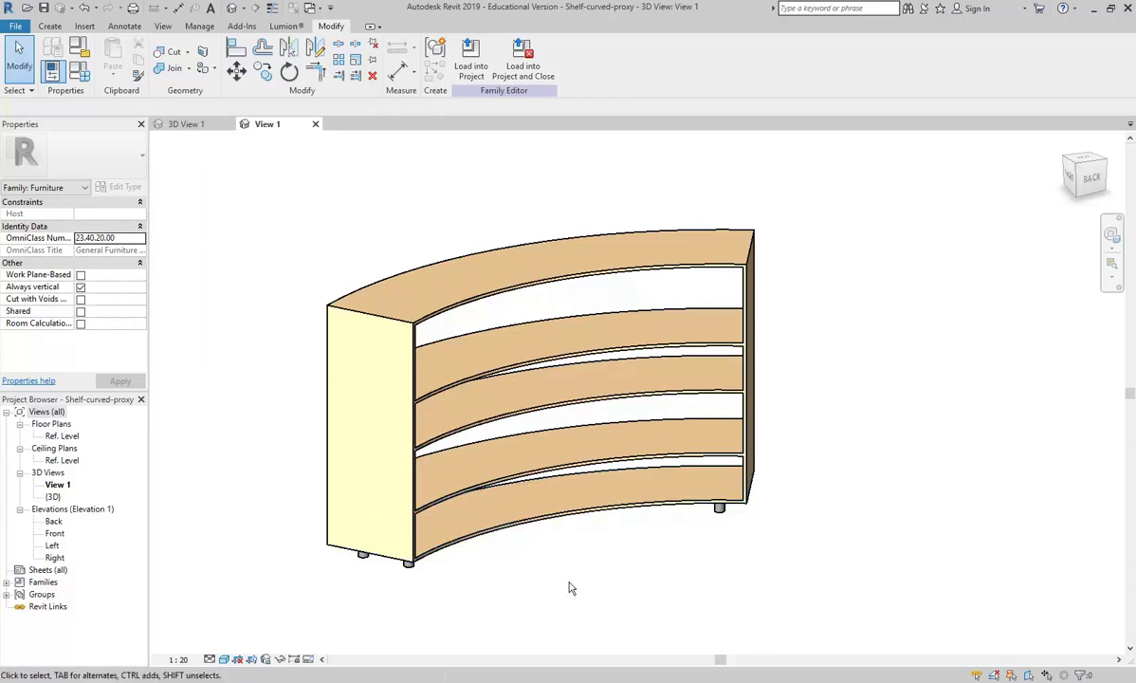
middle_click_drag(569, 588, 561, 517, "shift")
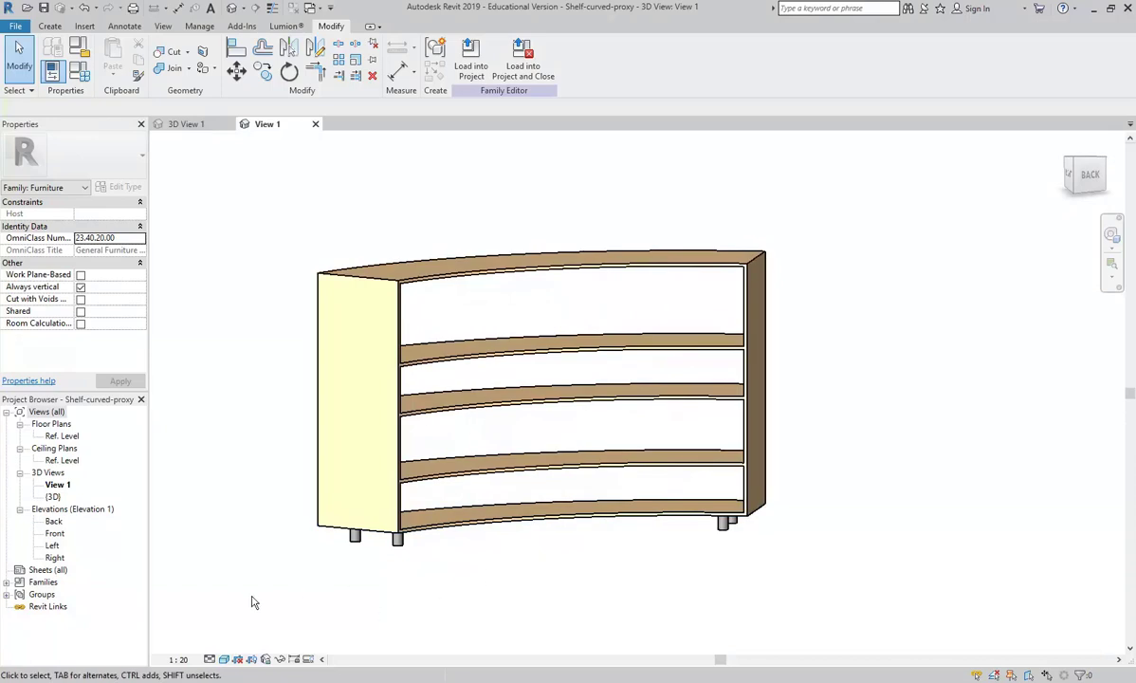
Select the four cylindrical feet beneath the curved shelf and assign them the Timber Veneer material.
left_click_drag(271, 598, 699, 461)
scroll(455, 564, "up", 3)
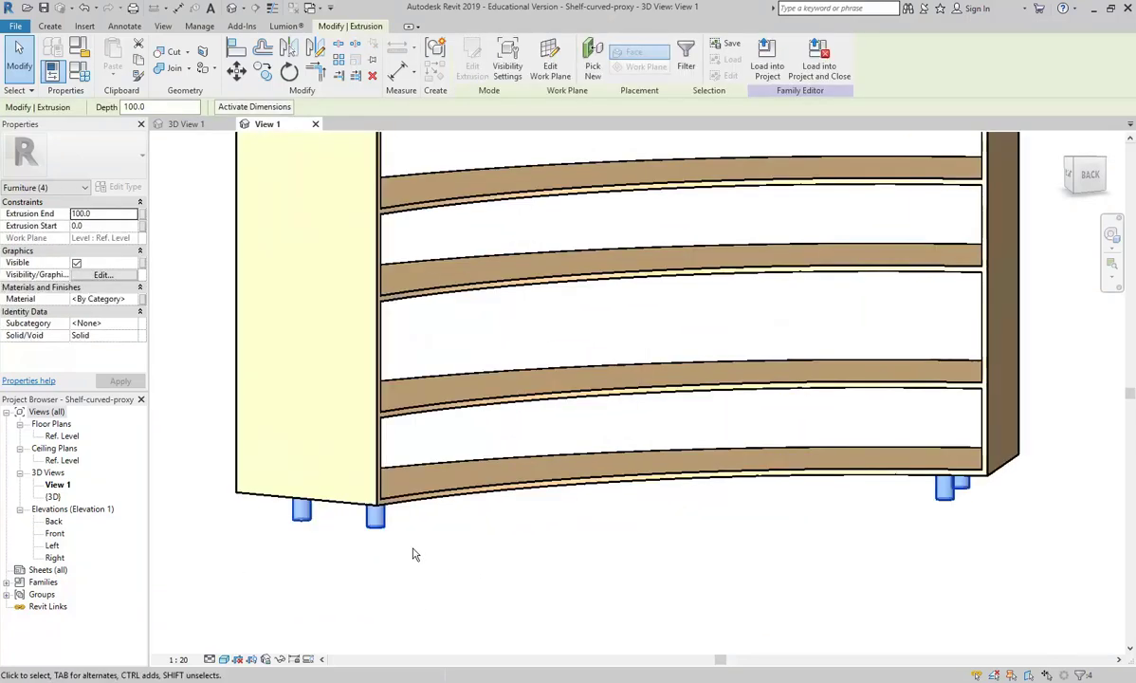
mouse_move(378, 546)
middle_mouse_down("shift")
mouse_move(403, 568)
mouse_move(391, 535)
middle_mouse_up("shift")
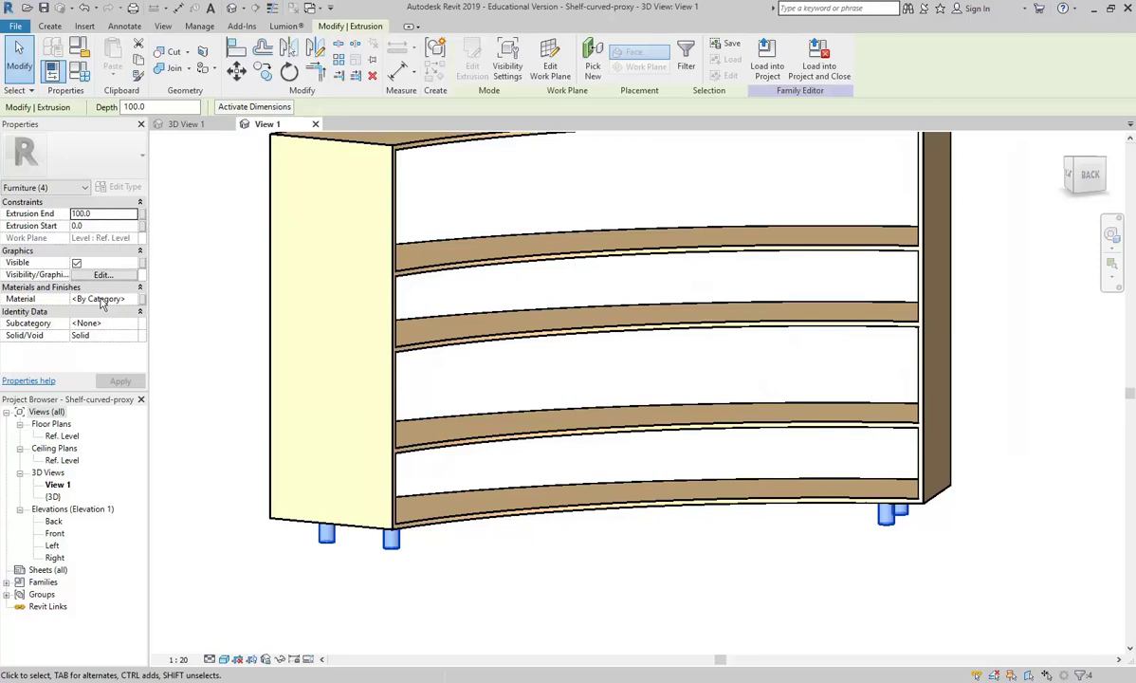
left_click(132, 299)
left_click(136, 299)
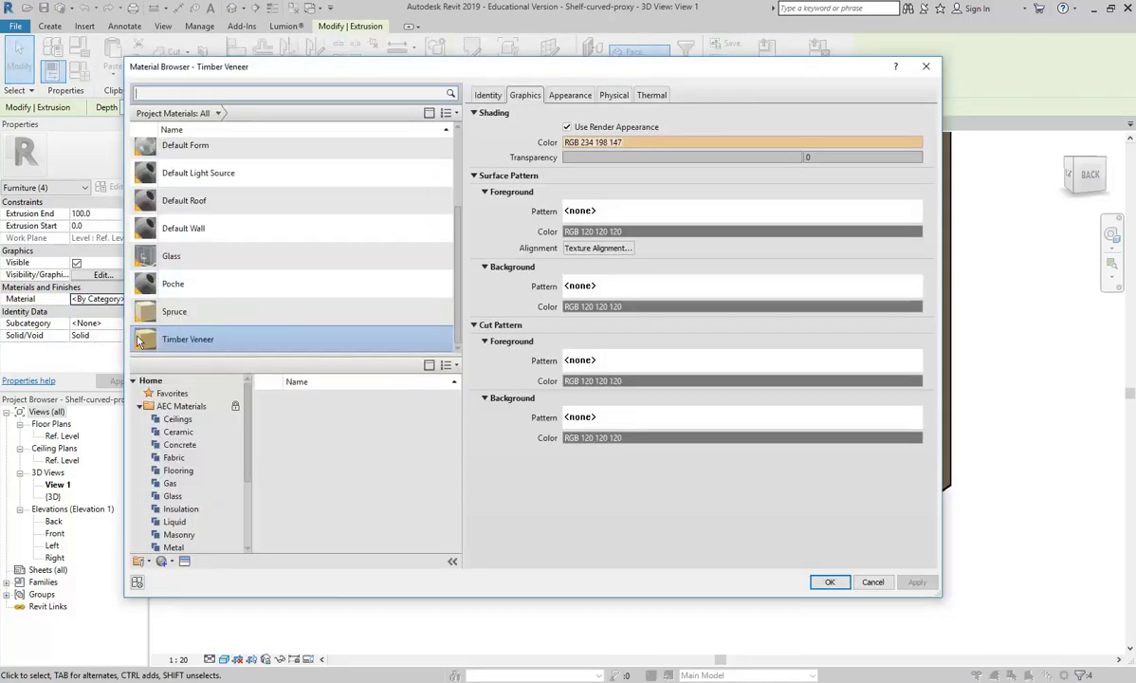
left_click(208, 340)
left_click(822, 583)
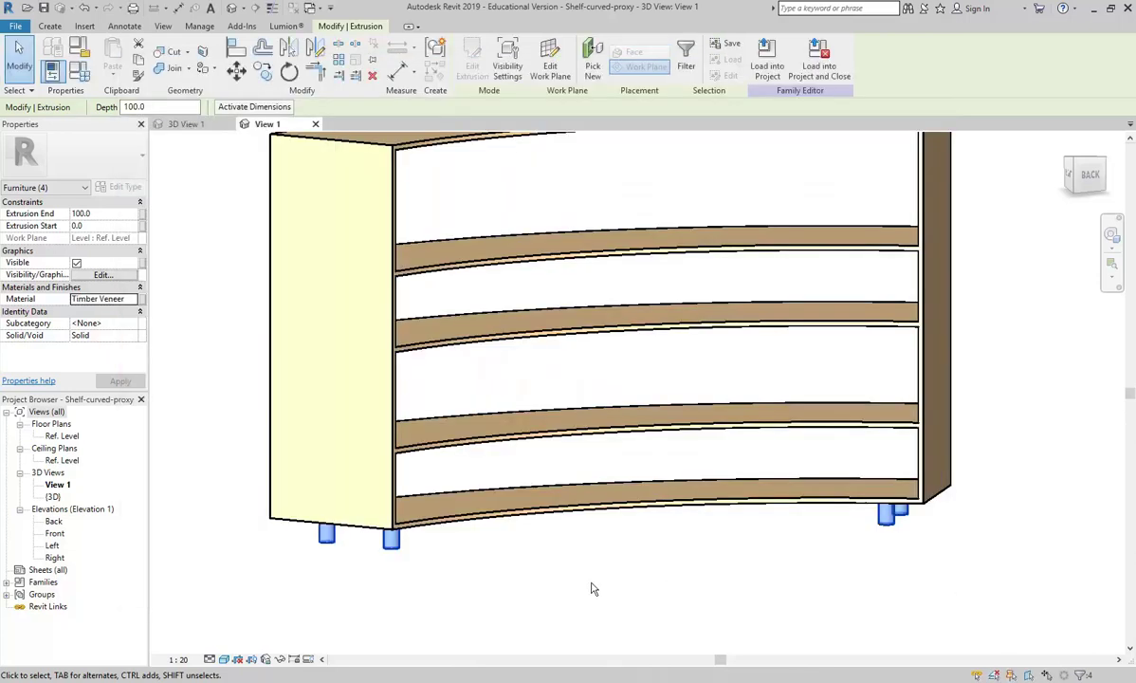
left_click(588, 586)
Save the family over the existing Shelf-curved-proxy.rfa and load it into the retail project, overwriting the existing version.
middle_click_drag(375, 358, 427, 414, "shift")
scroll(427, 415, "down", 1)
middle_click_drag(571, 534, 557, 545, "shift")
middle_click_drag(499, 457, 503, 520)
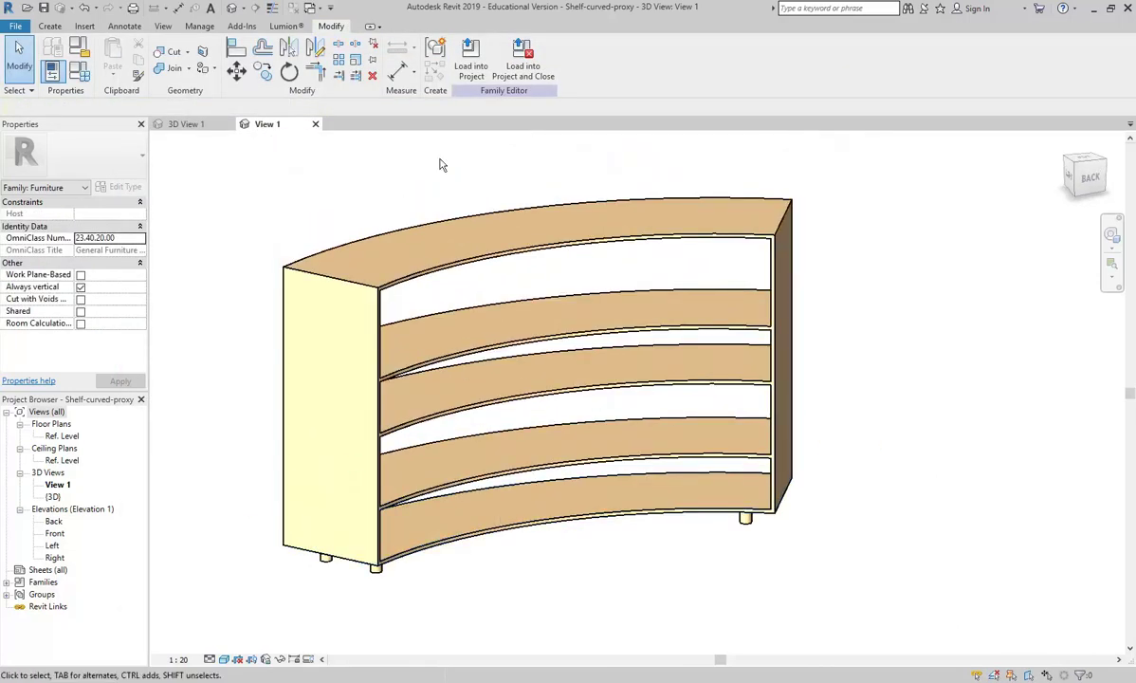
left_click(44, 10)
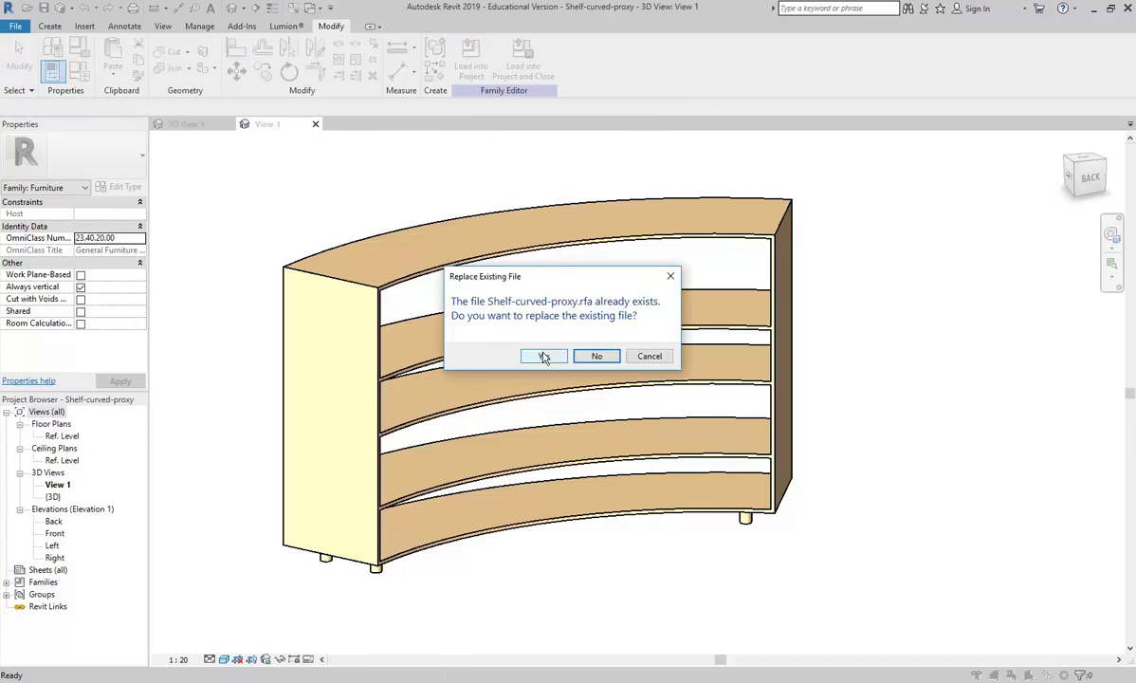
left_click(543, 357)
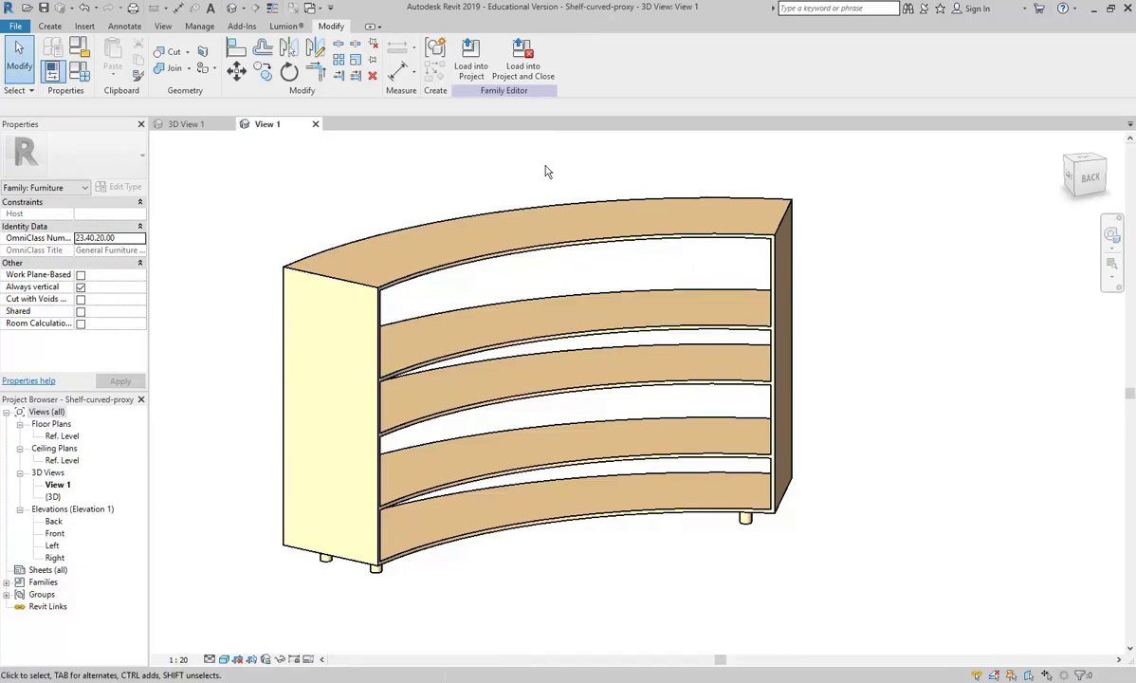
left_click(471, 57)
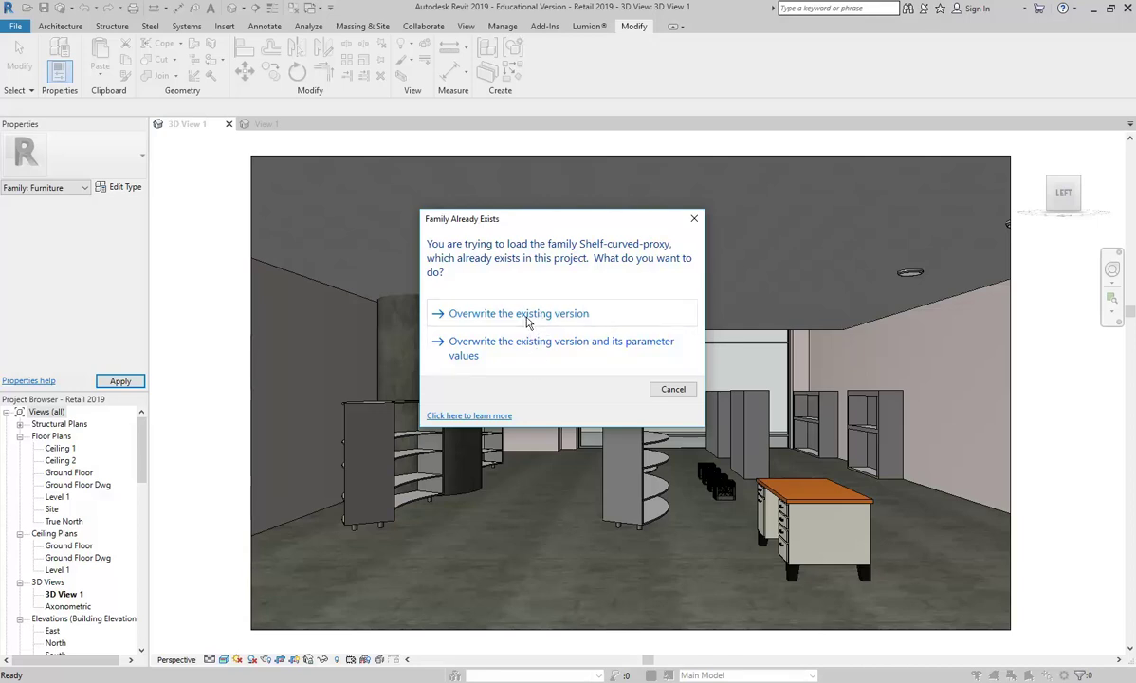
left_click(498, 321)
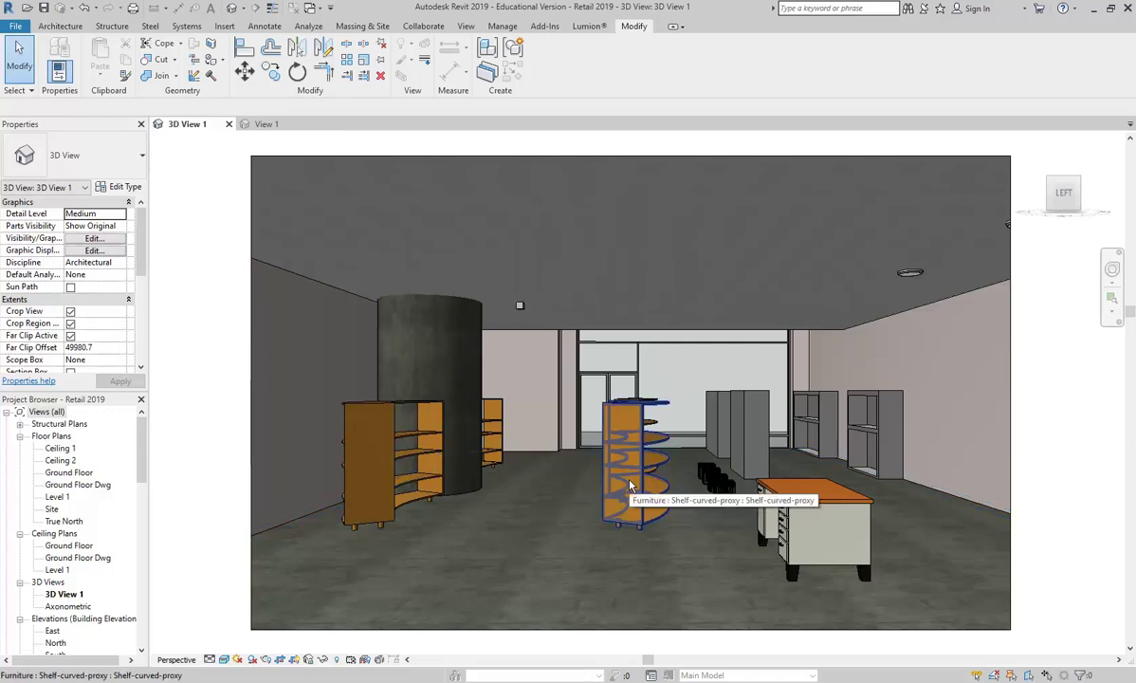
Open the placed curved shelf's family for editing and turn off Stain in the Timber Veneer material's appearance.
left_click(630, 486)
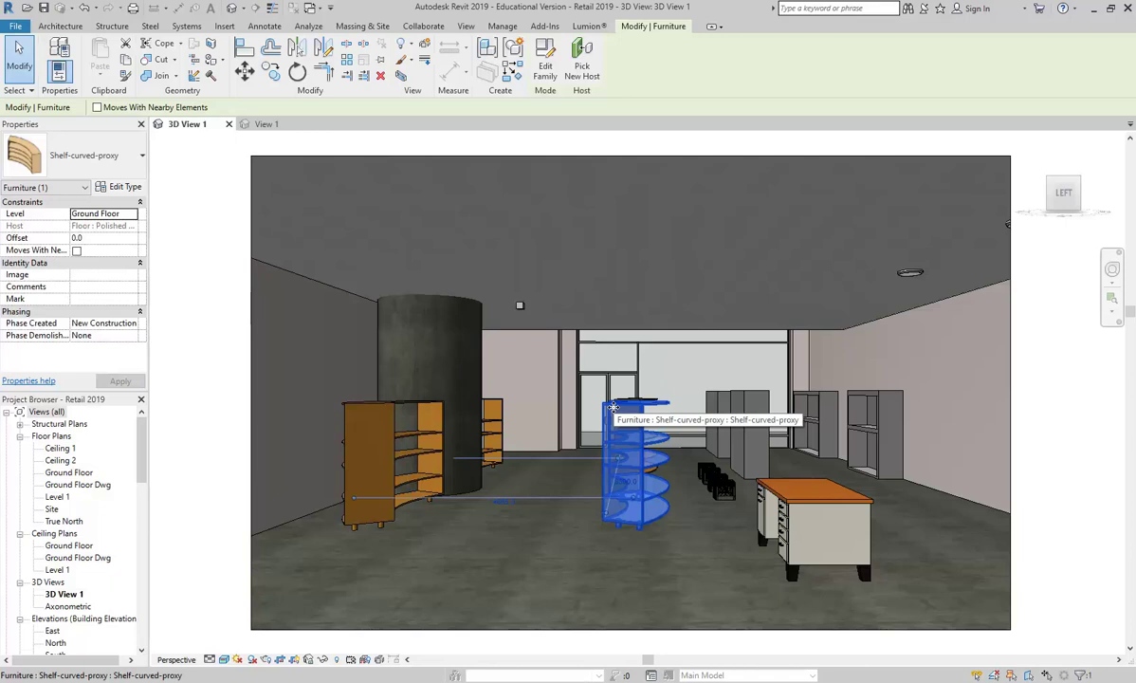
left_click(546, 71)
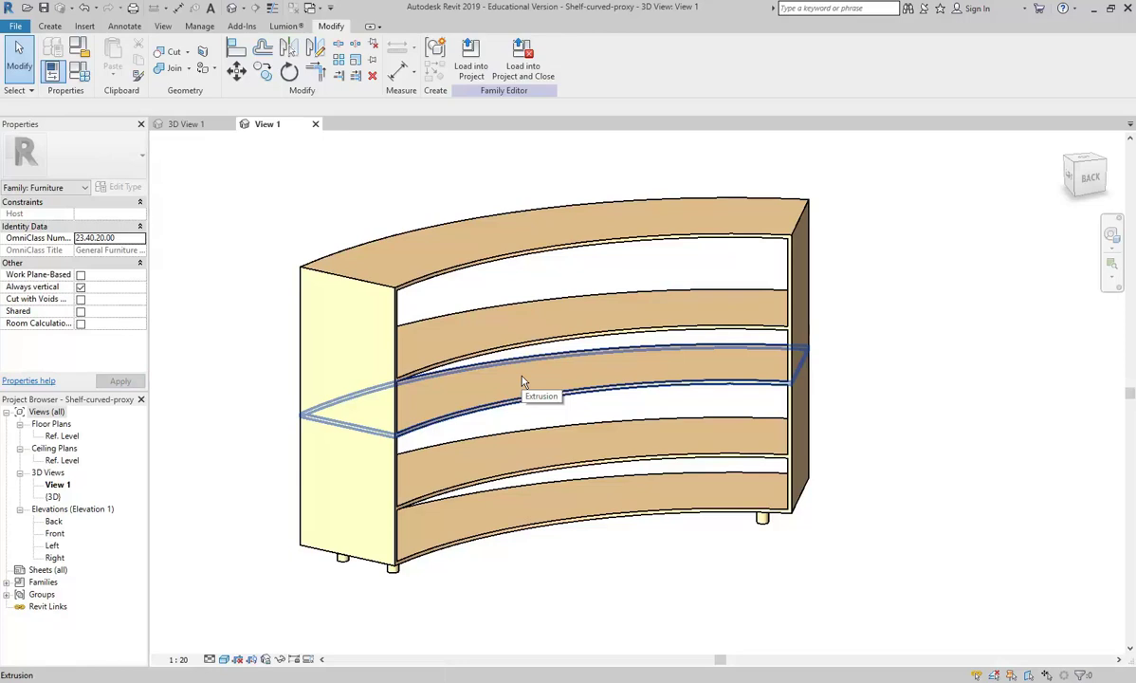
left_click(569, 531)
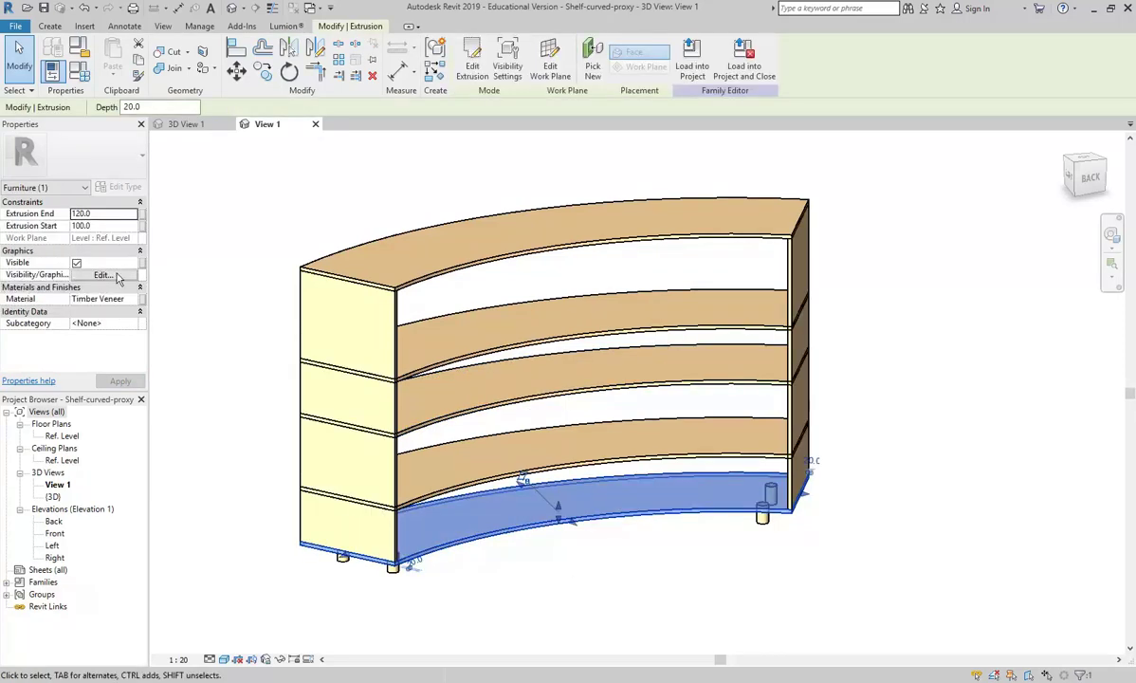
left_click(104, 298)
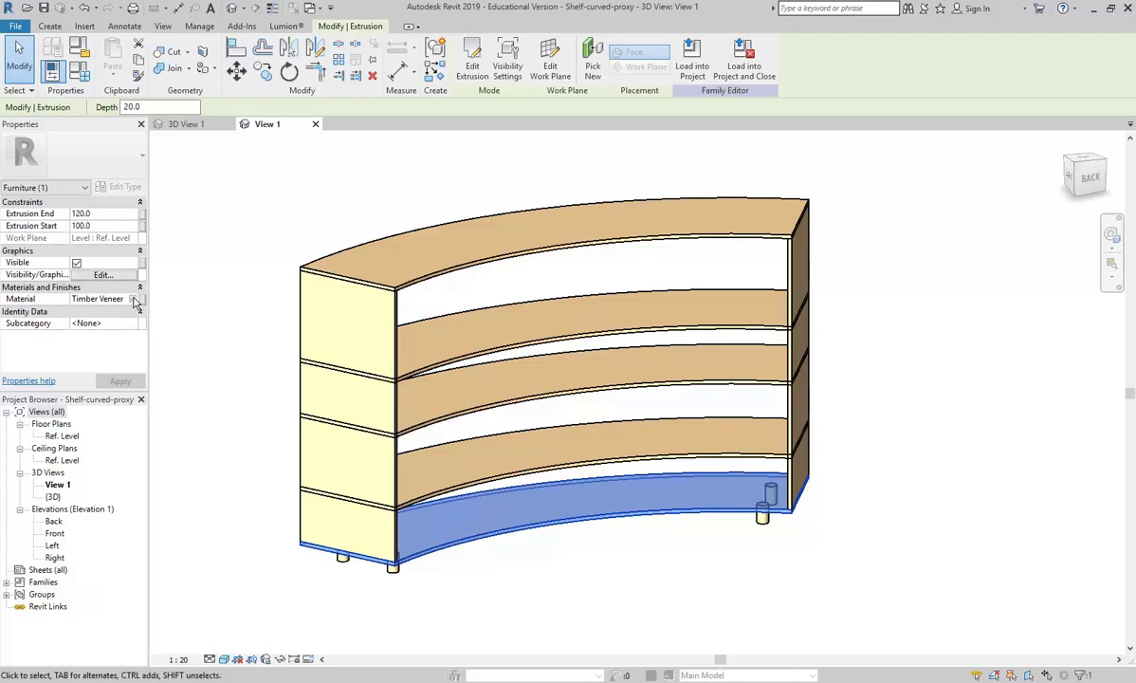
left_click(134, 300)
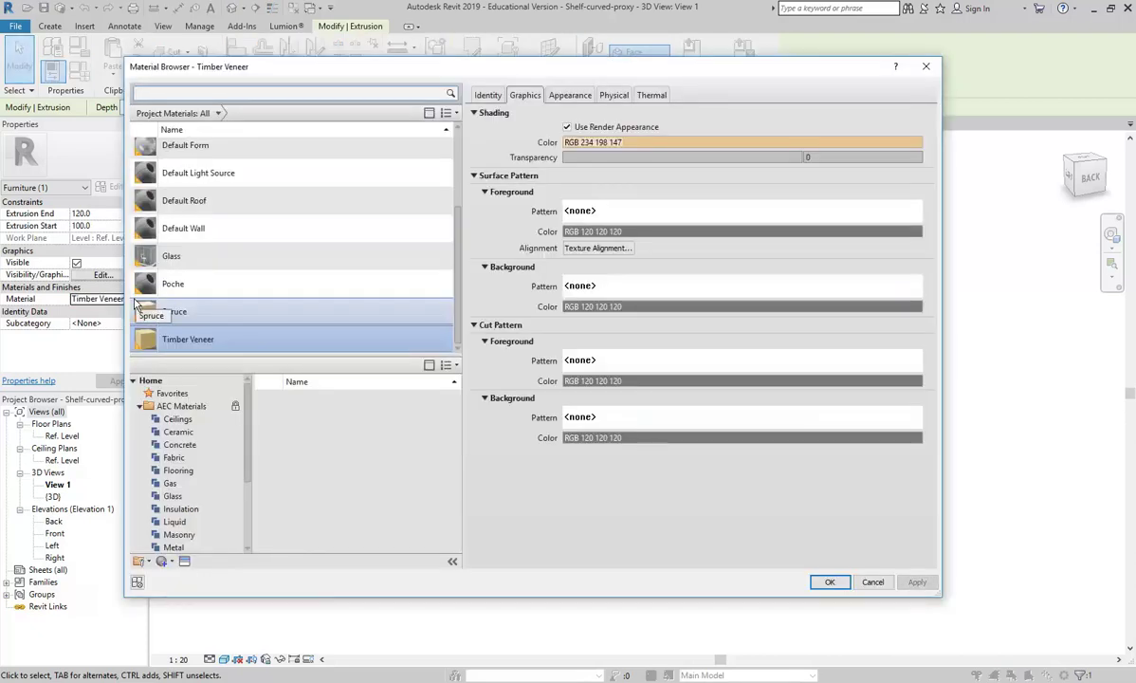
left_click(570, 95)
left_click(569, 287)
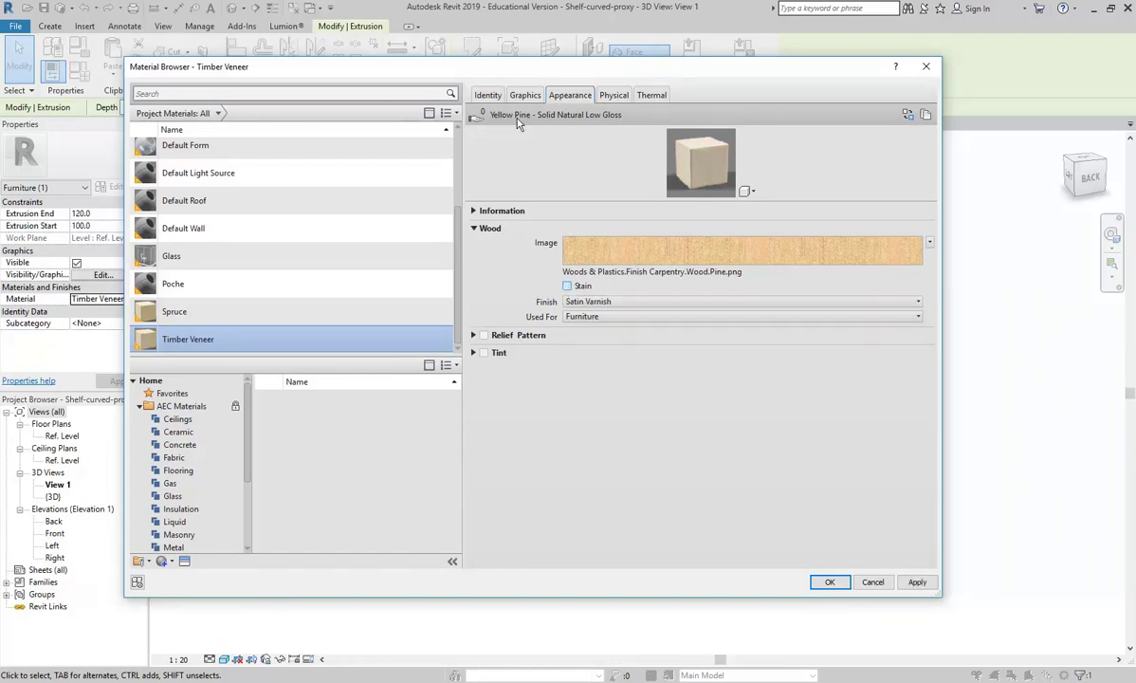
left_click(830, 582)
left_click(569, 553)
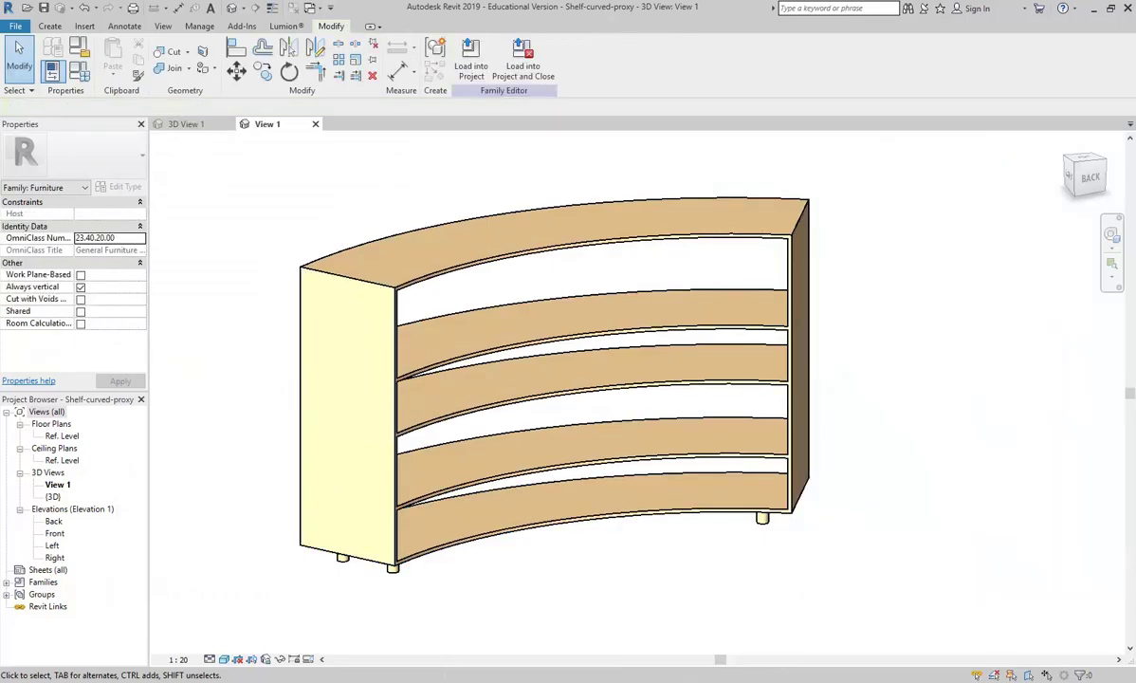
Set the family's 3D view to the Realistic visual style and inspect the wood texture on the shelf.
left_click(223, 659)
left_click(242, 631)
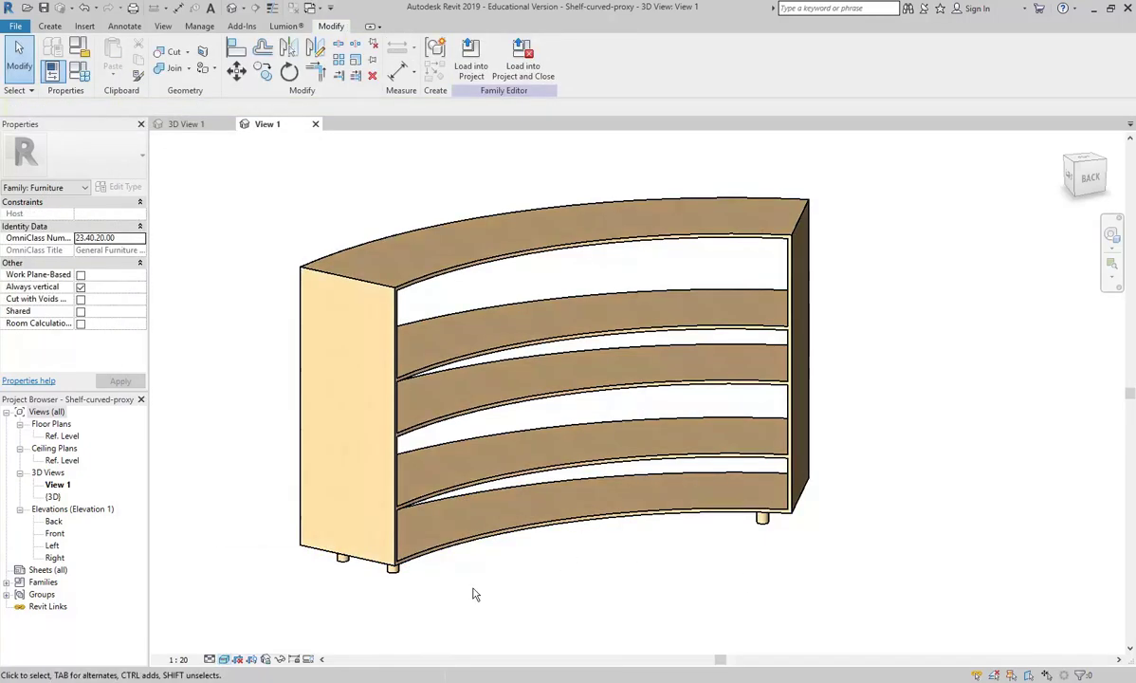
middle_click_drag(610, 601, 596, 597, "shift")
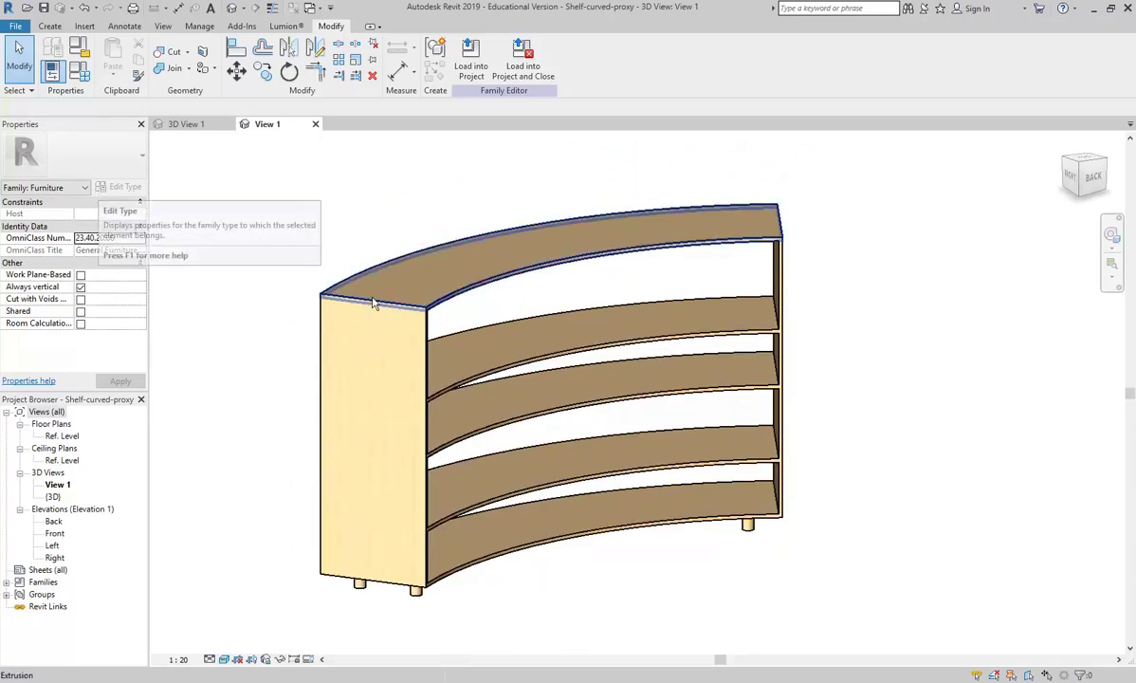
Turn Stain back on in the Timber Veneer appearance, using stain colour RGB 208 122 0, to compare the look.
left_click(578, 535)
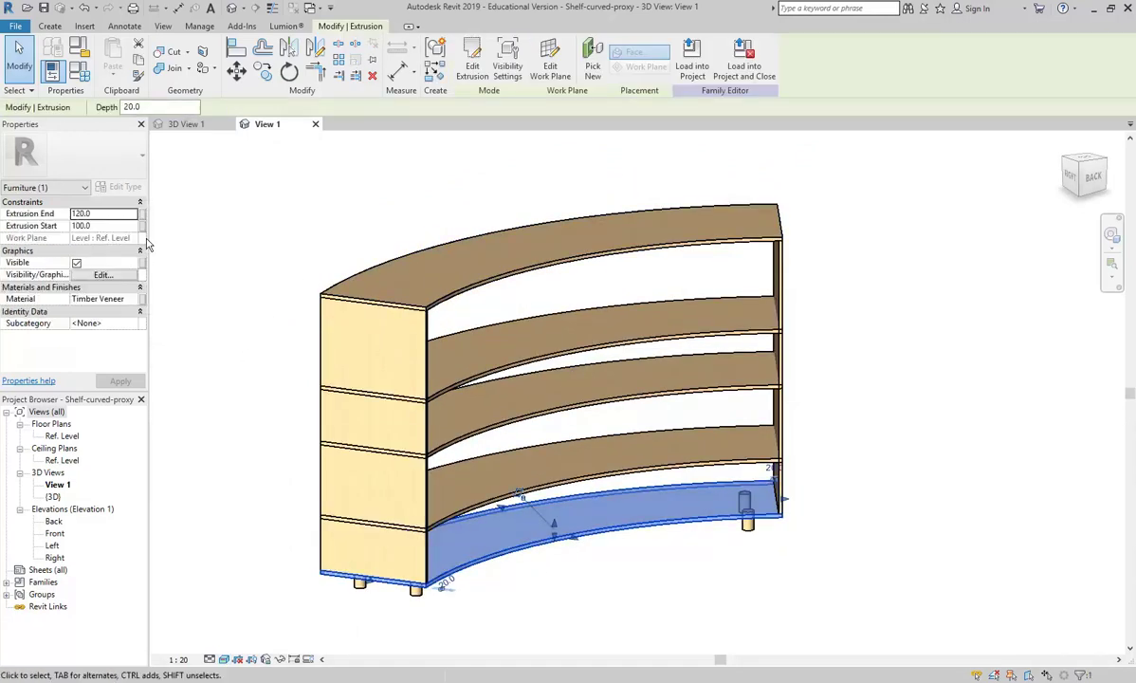
left_click(133, 299)
left_click(140, 299)
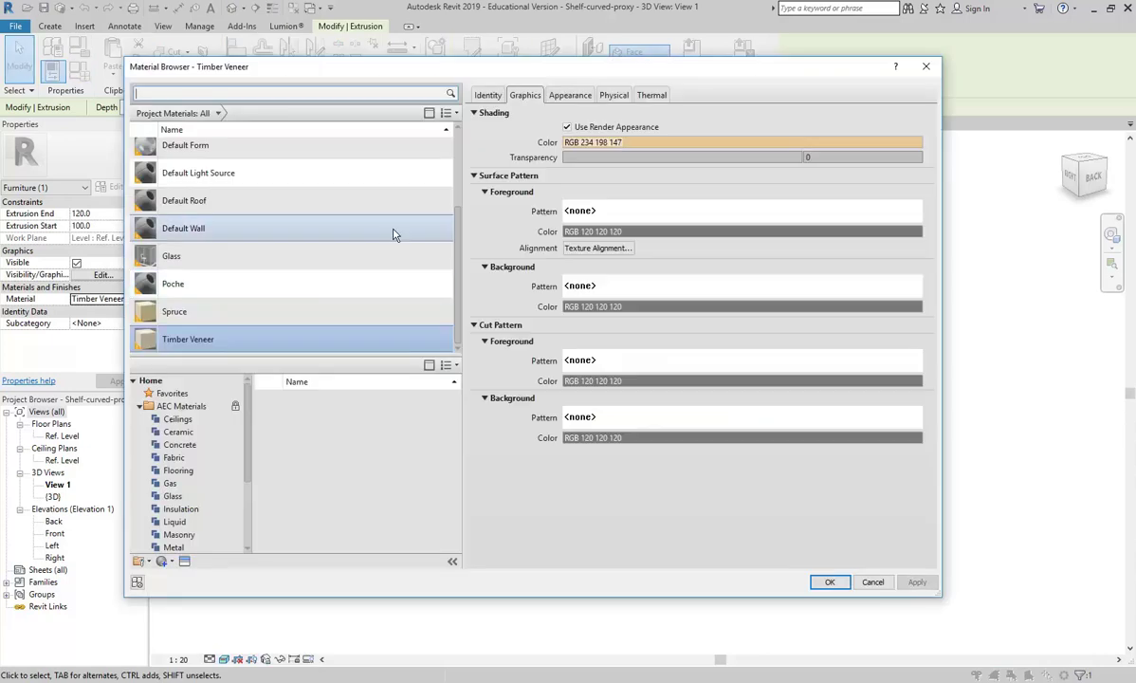
left_click(572, 98)
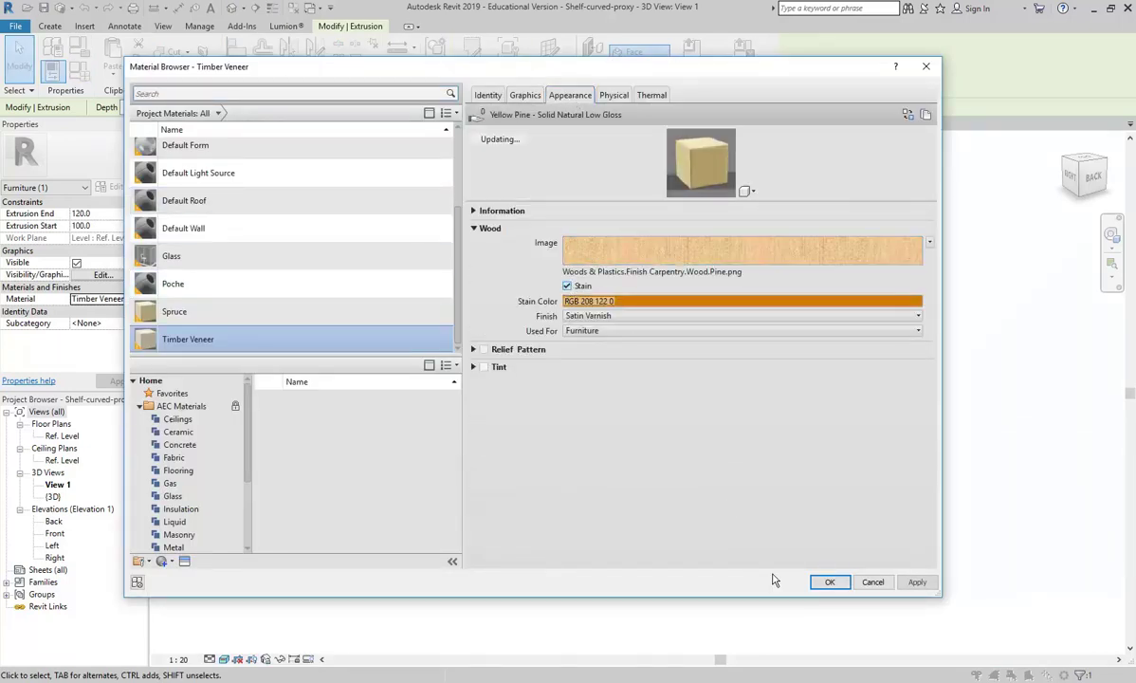
left_click(828, 581)
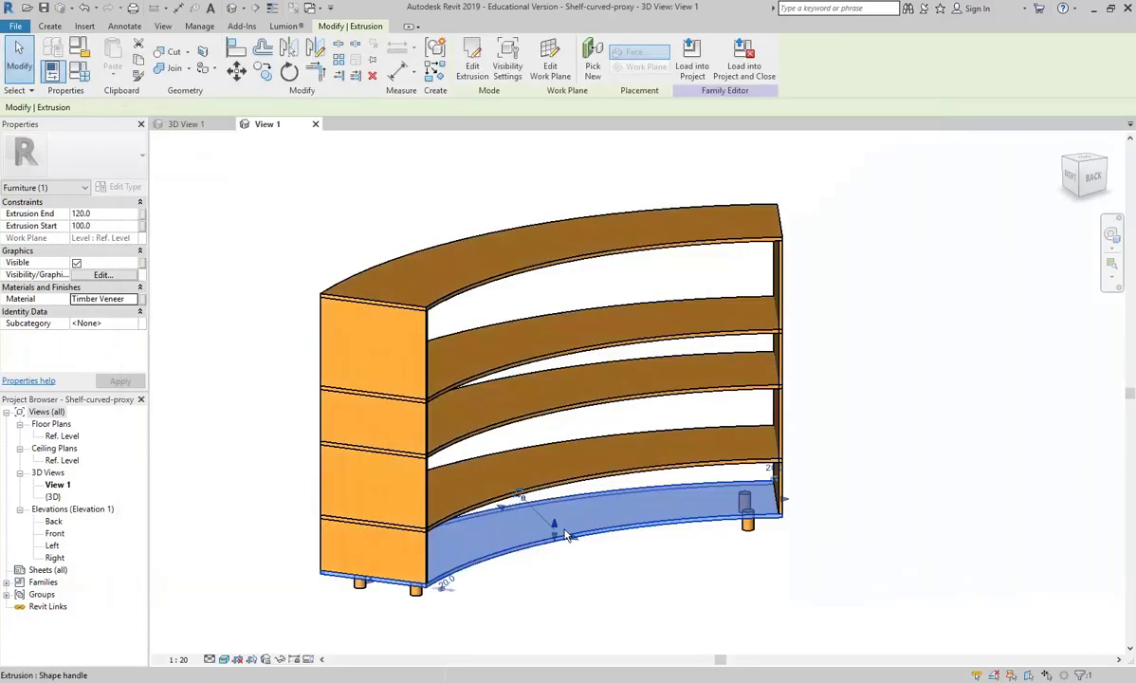
left_click(607, 576)
Turn off Stain in the appearance of the bottom shelf's Timber Veneer material within the family.
mouse_move(607, 577)
middle_mouse_down("shift")
mouse_move(602, 568)
mouse_move(607, 594)
middle_mouse_up("shift")
left_click(568, 545)
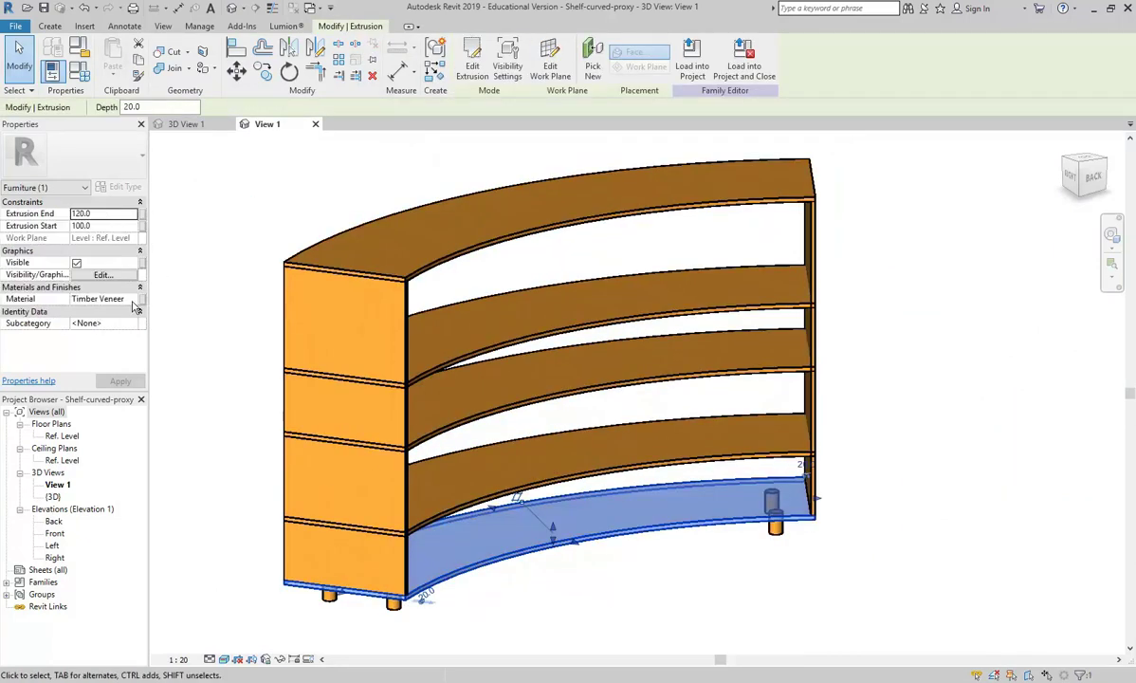
left_click(142, 299)
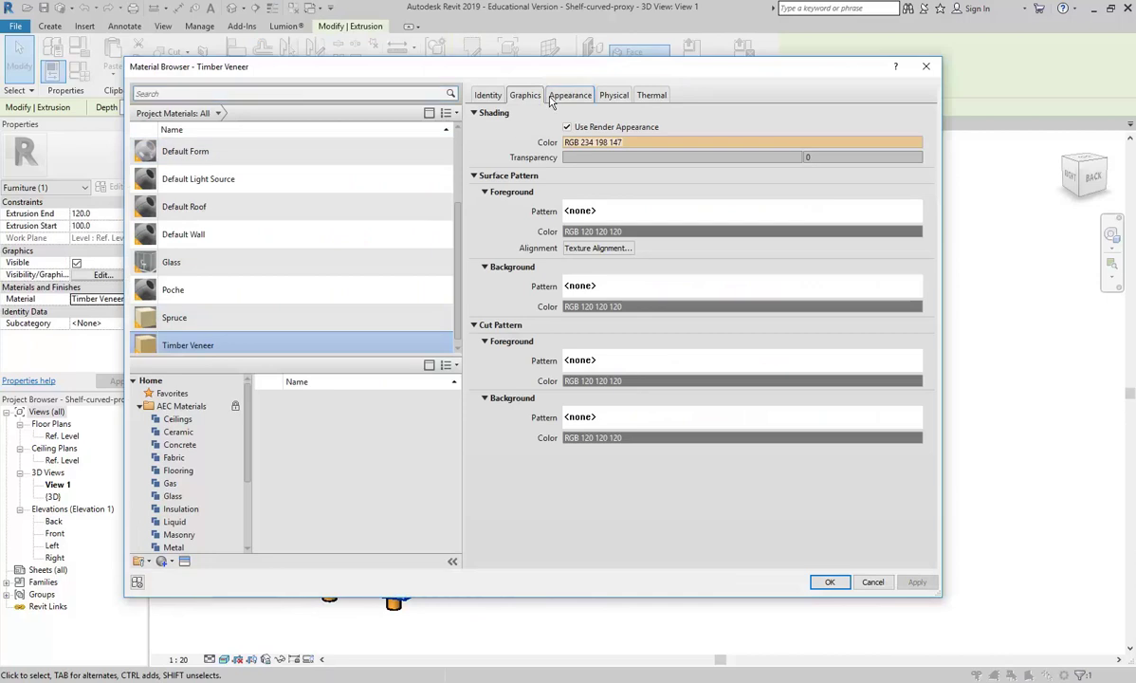
left_click(570, 95)
left_click(568, 286)
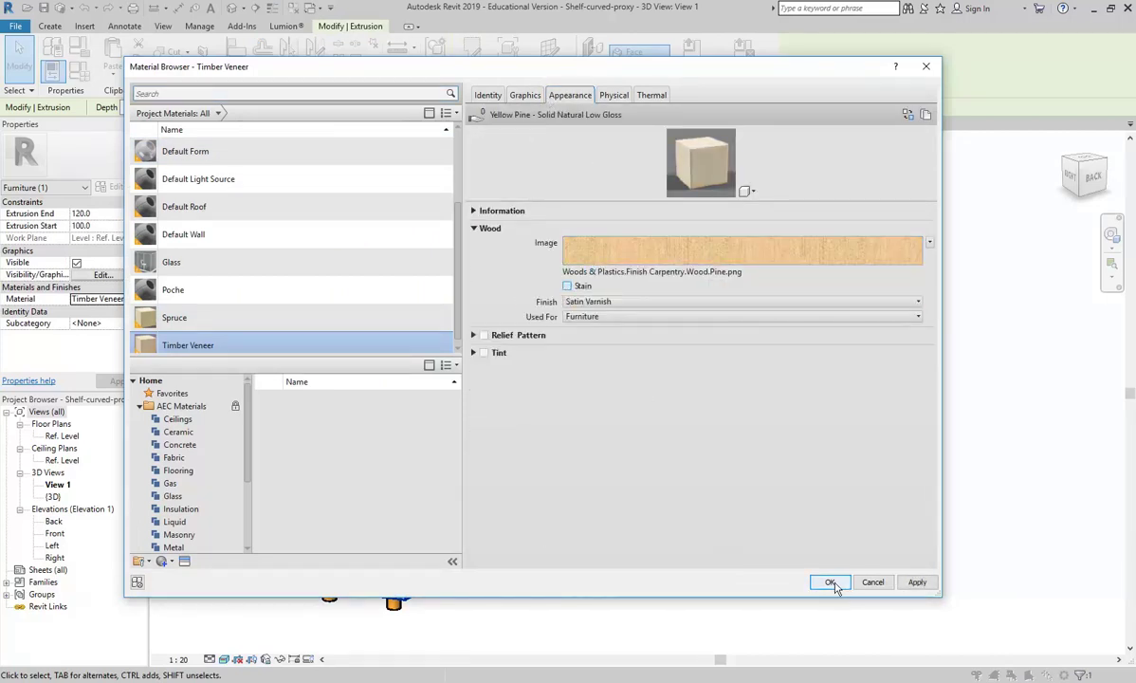
left_click(830, 582)
left_click(624, 569)
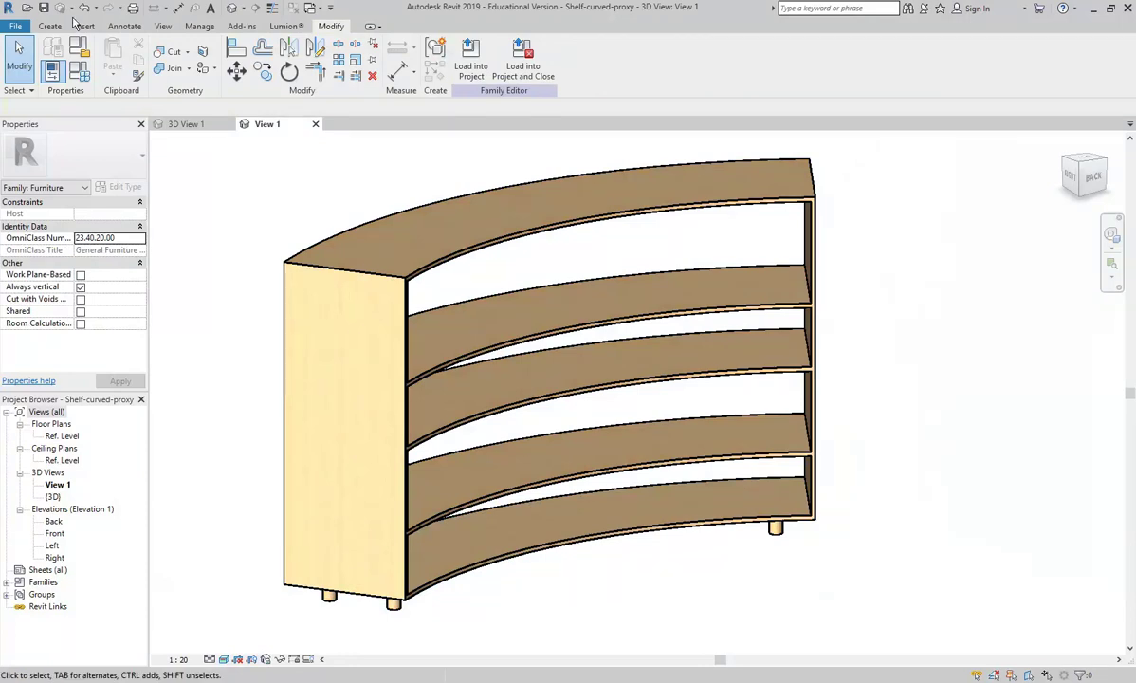
Save the family and load it into the retail project, overwriting the existing version and its parameter values.
left_click(43, 7)
left_click(472, 68)
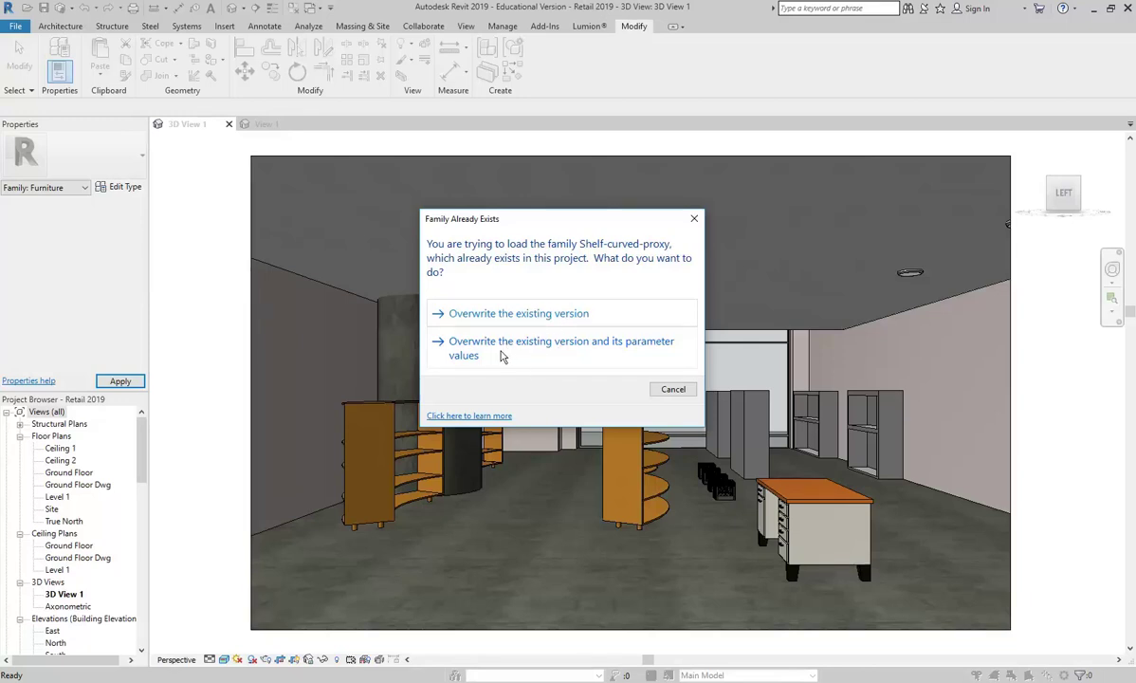
left_click(512, 351)
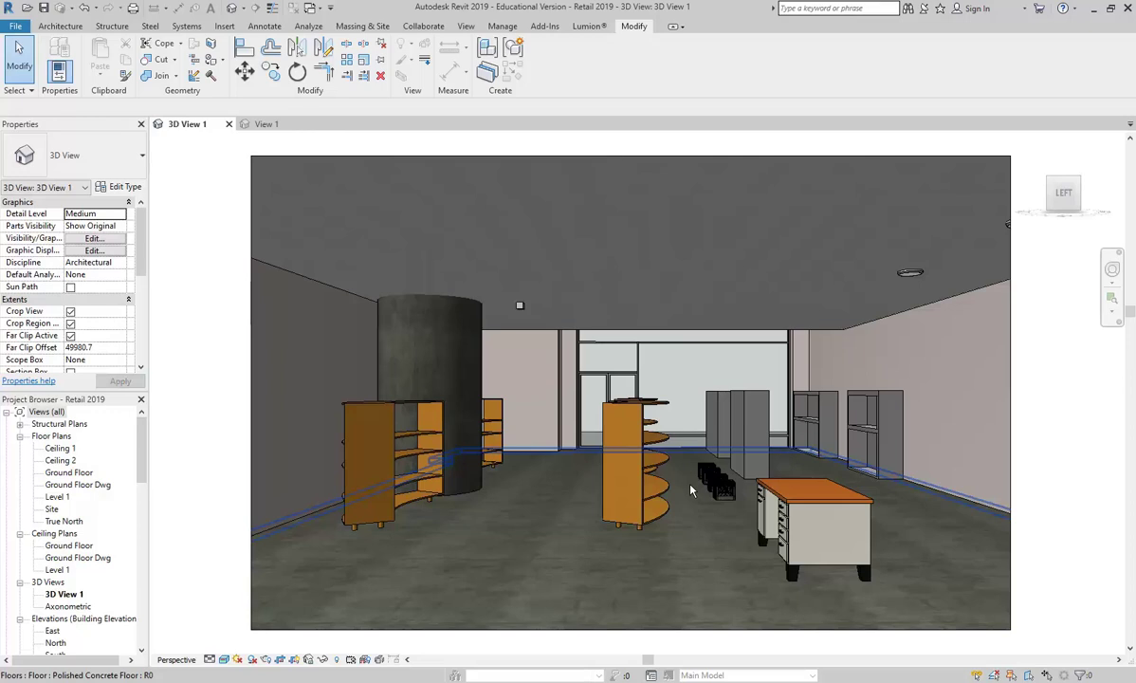
left_click(632, 461)
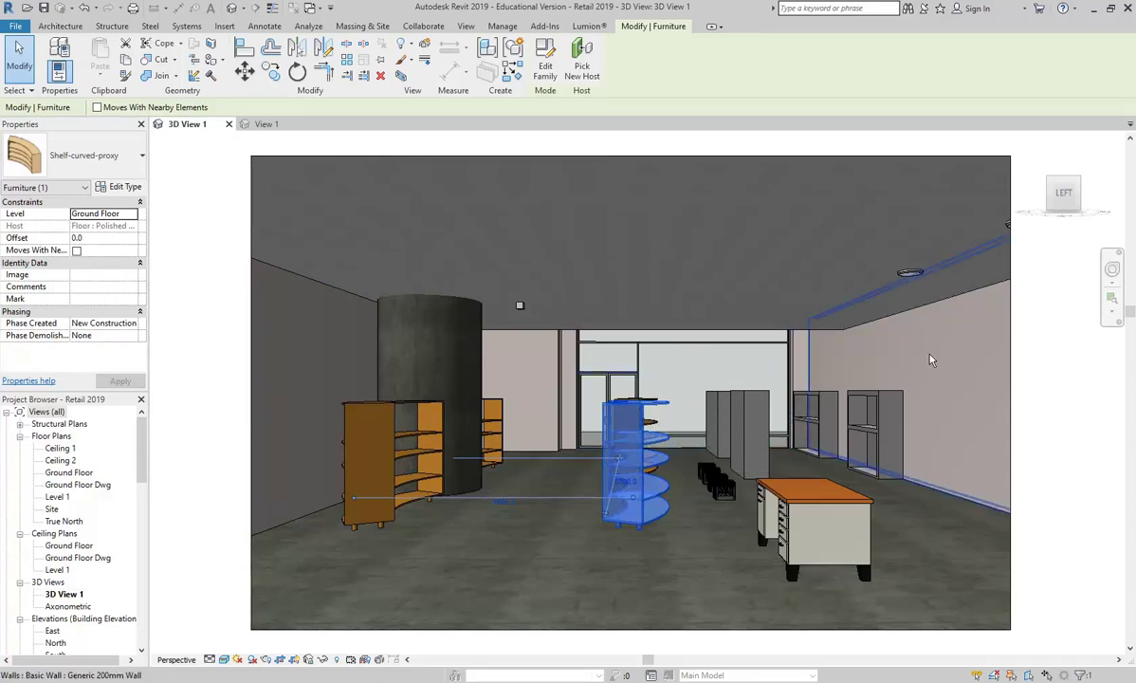
key("Escape")
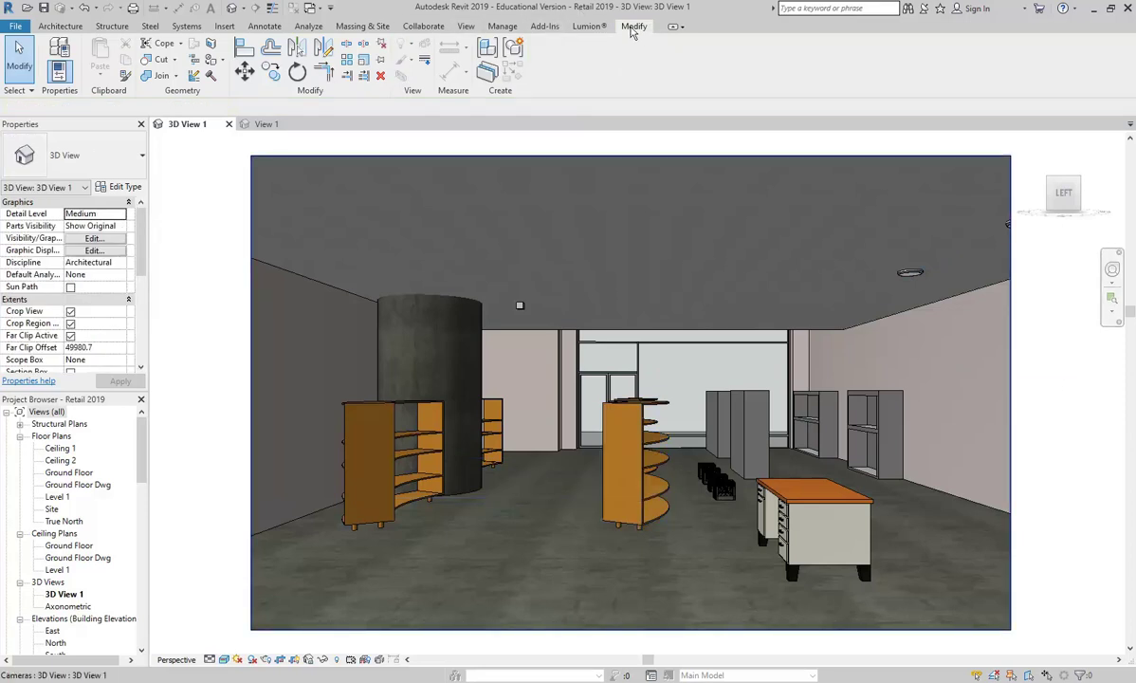
Turn off Stain in the appearance of the retail project's own Timber Veneer material.
left_click(502, 26)
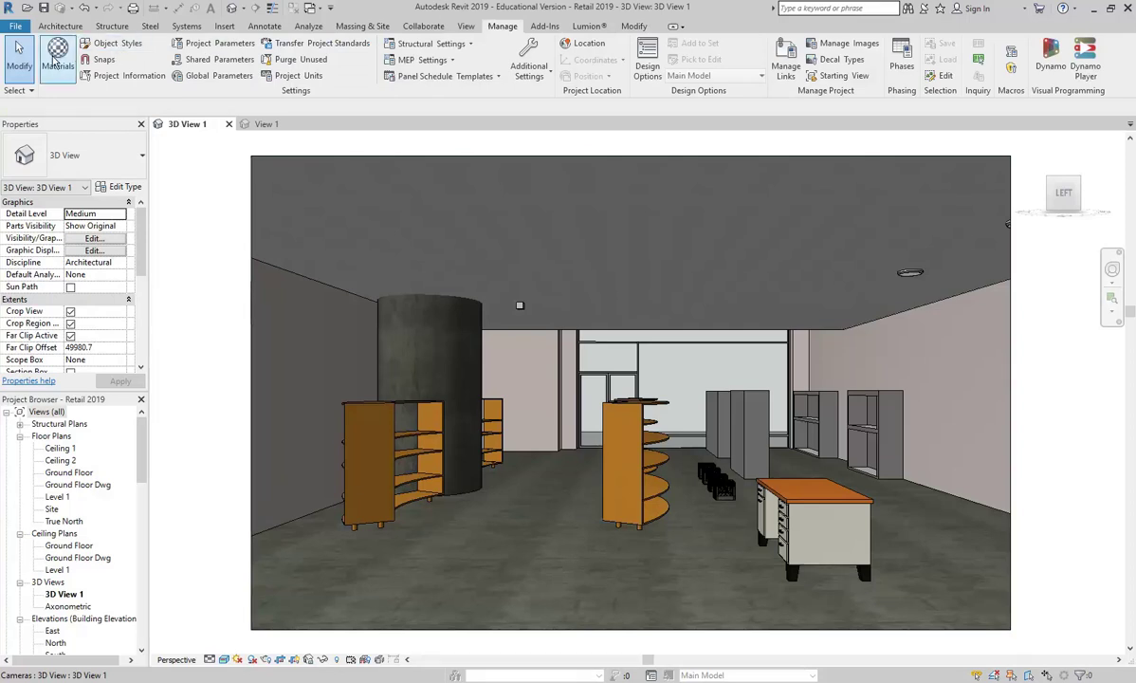
left_click(57, 57)
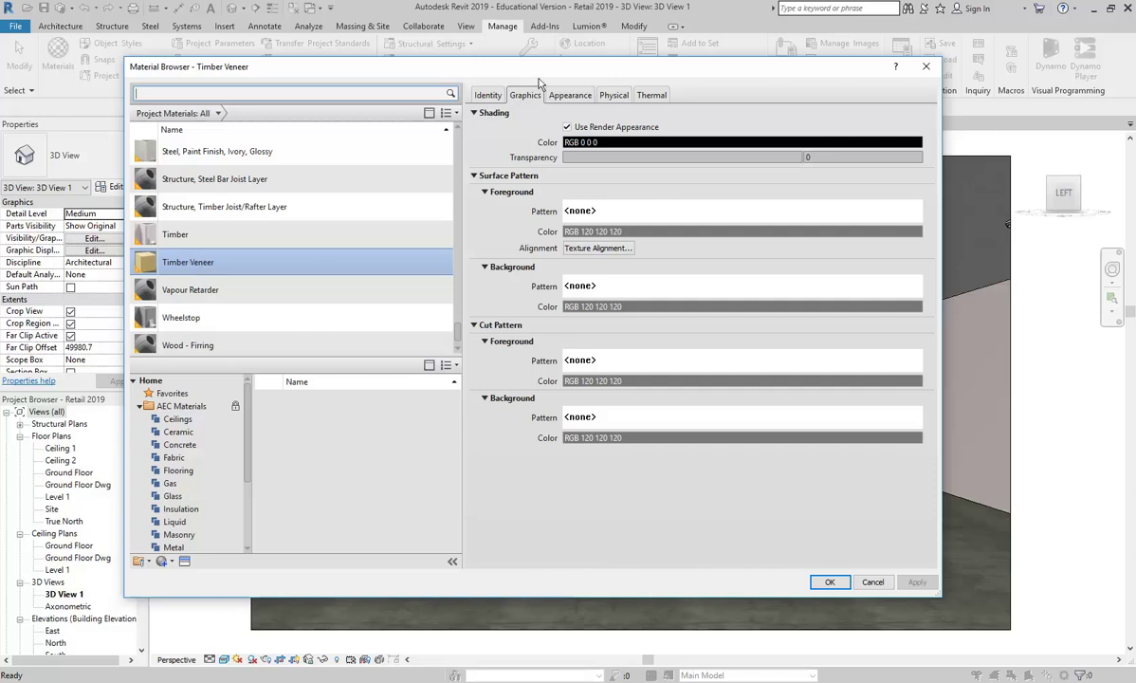
left_click(571, 98)
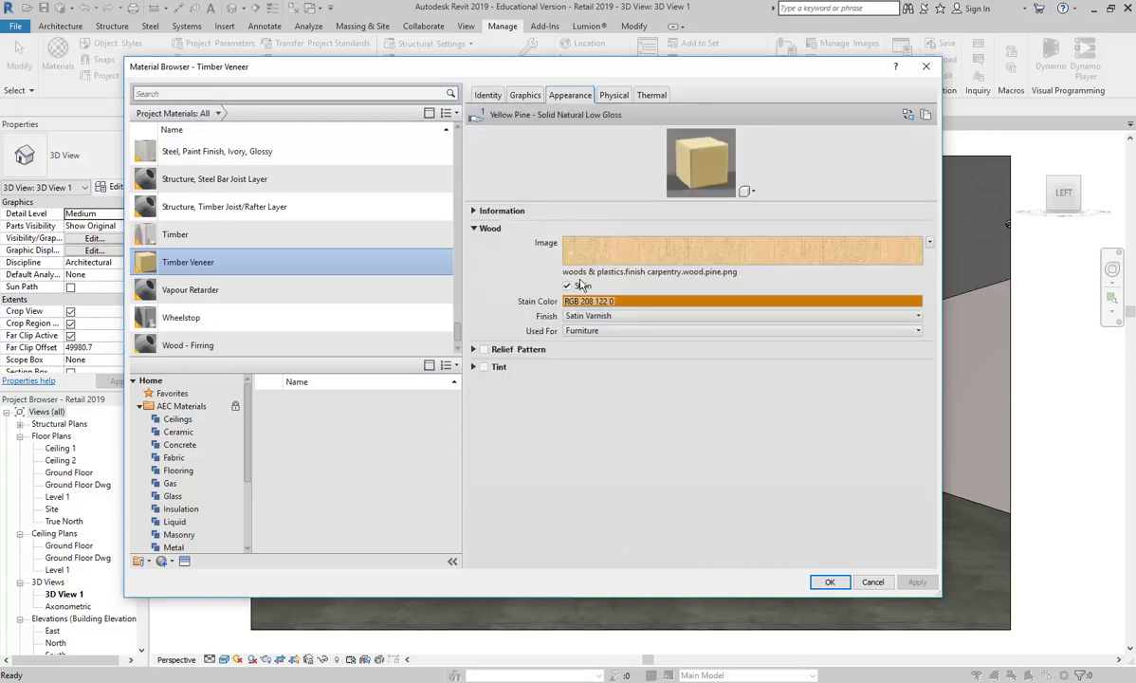
left_click(568, 285)
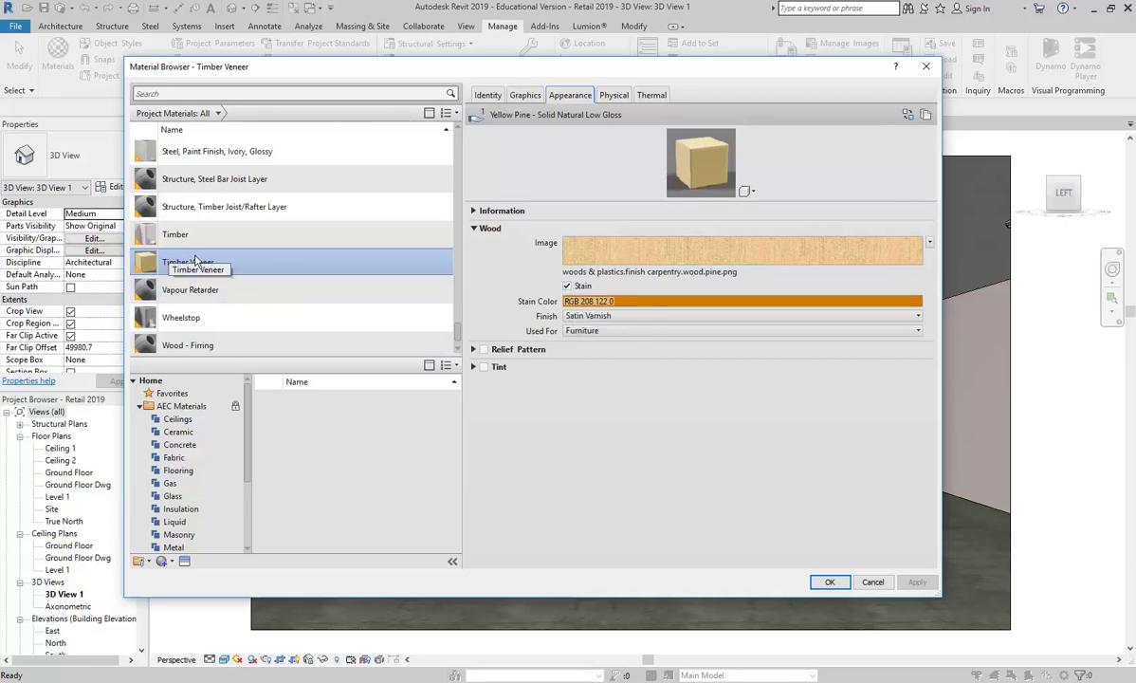
left_click(567, 285)
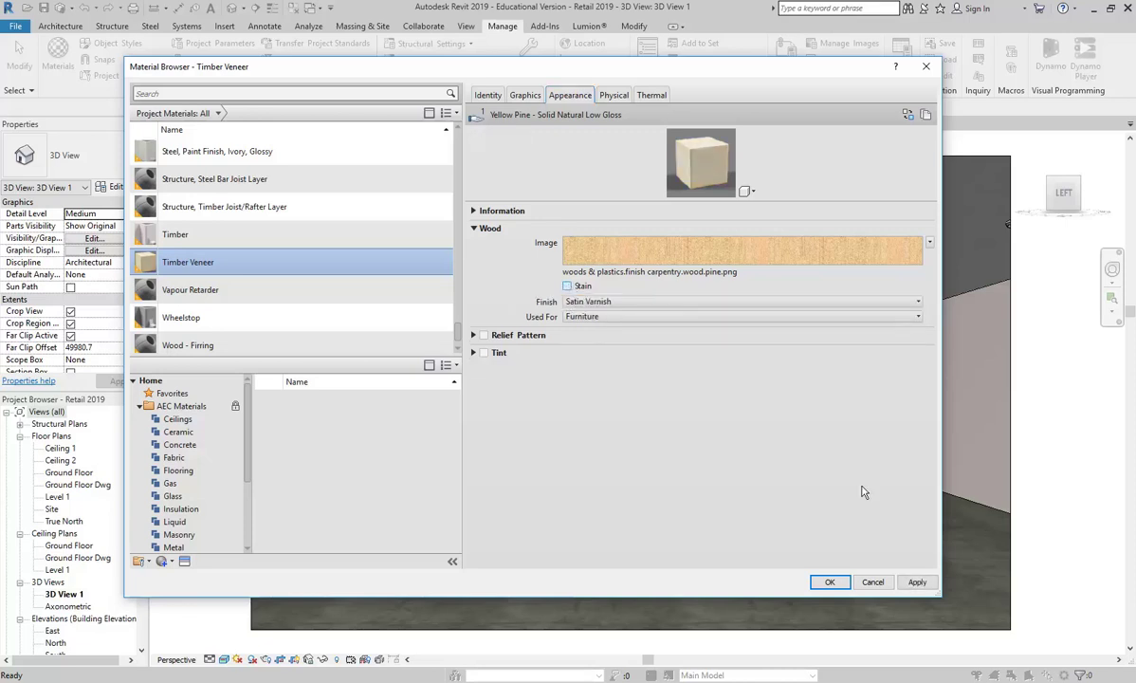
left_click(830, 581)
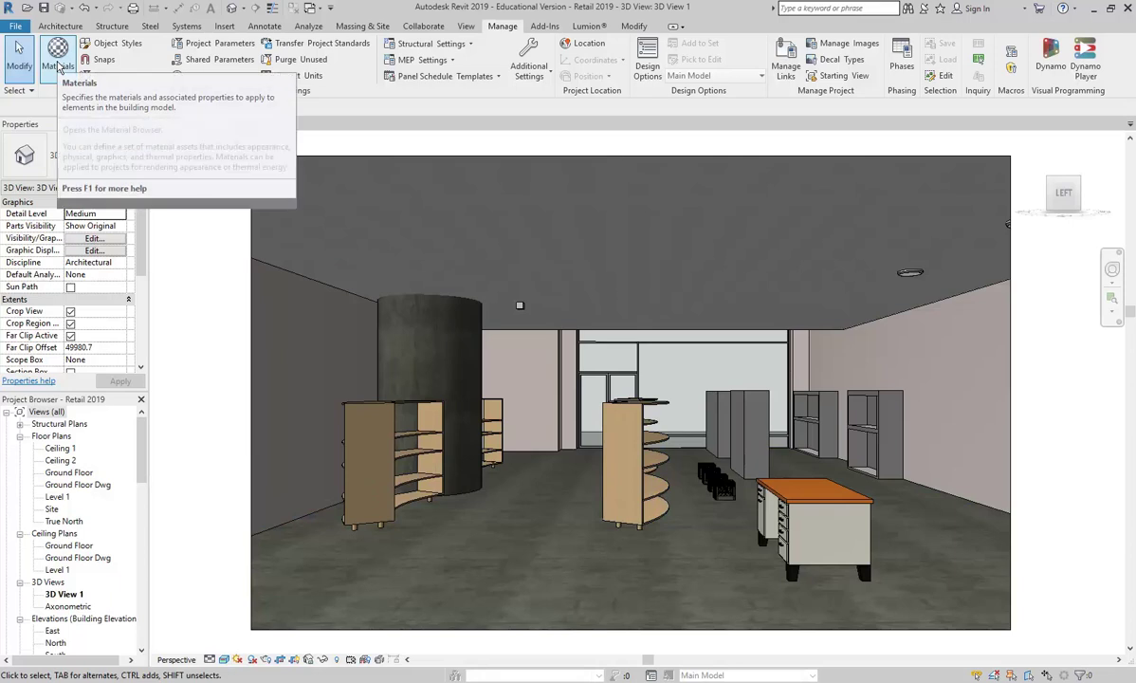
Open the placed curved shelf's family for editing and associate the shelves' and side panels' material with a new type parameter named Shelf Material.
left_click(649, 465)
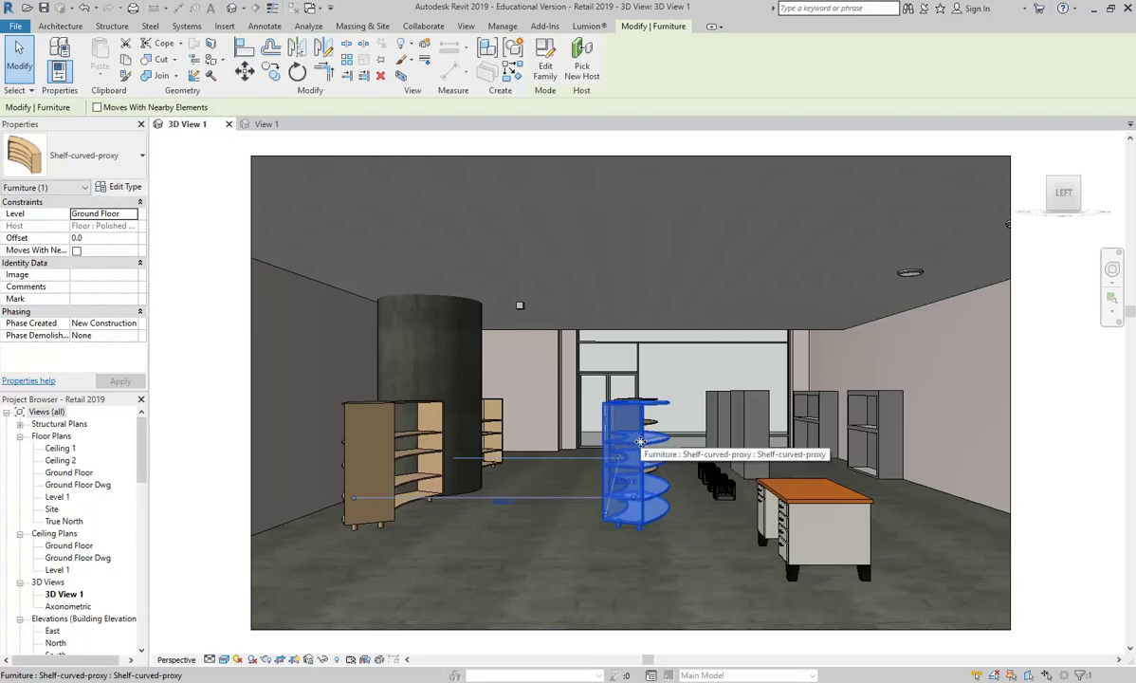
left_click(546, 61)
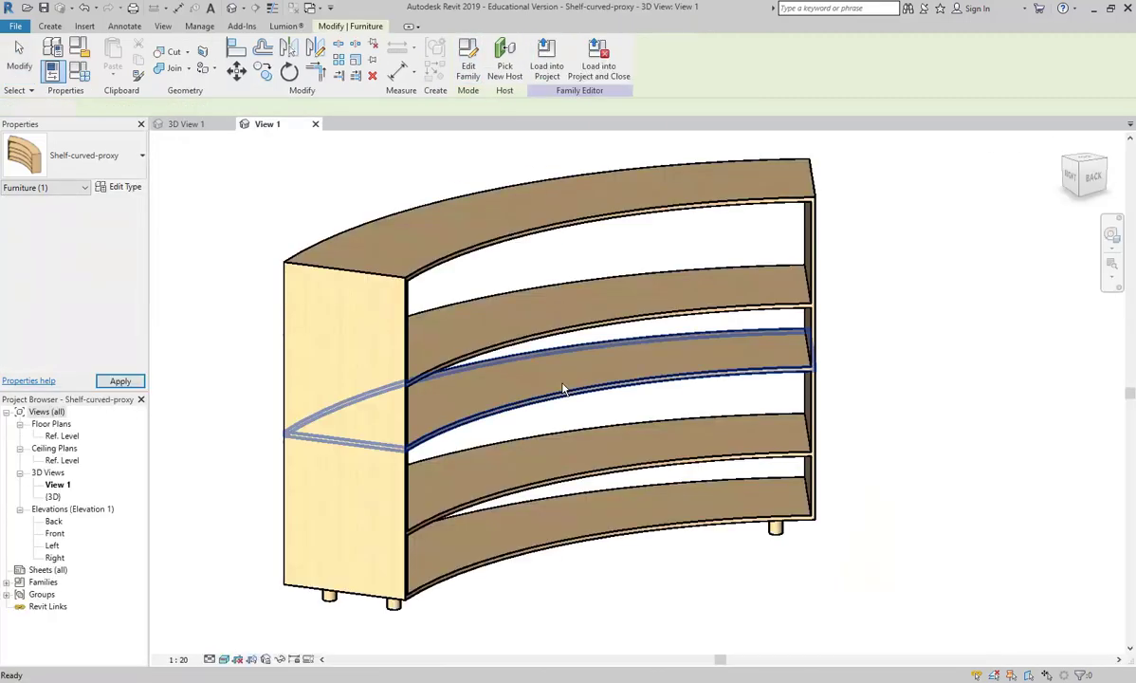
middle_click_drag(557, 388, 520, 431, "shift")
left_click_drag(263, 186, 854, 522)
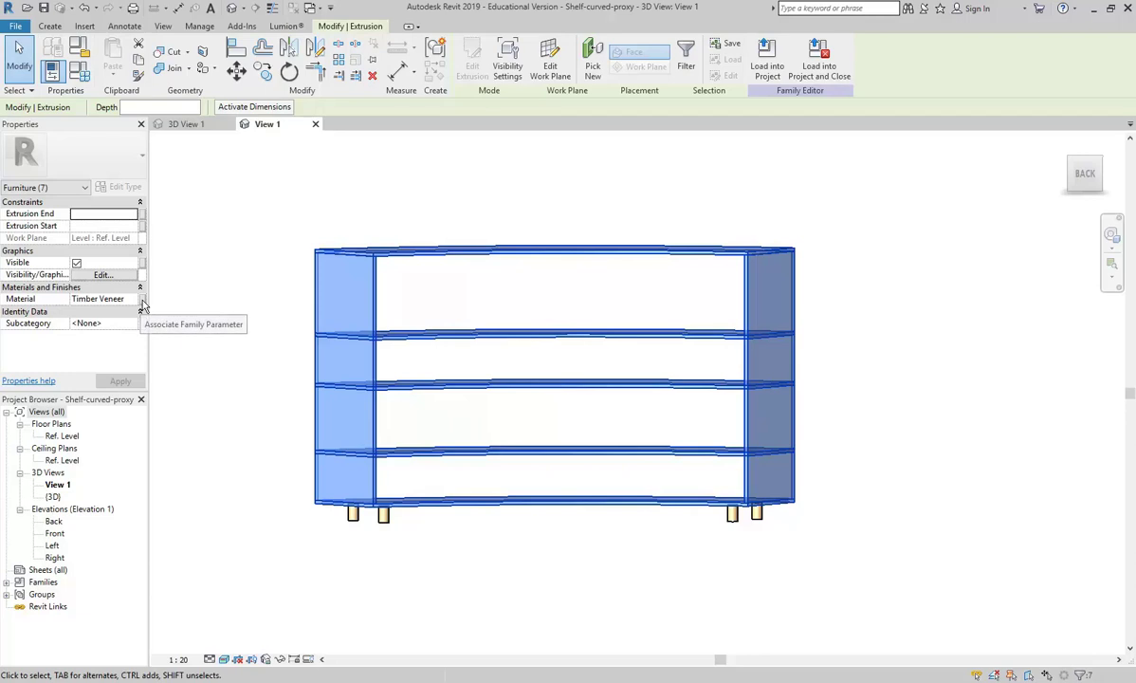
left_click(142, 304)
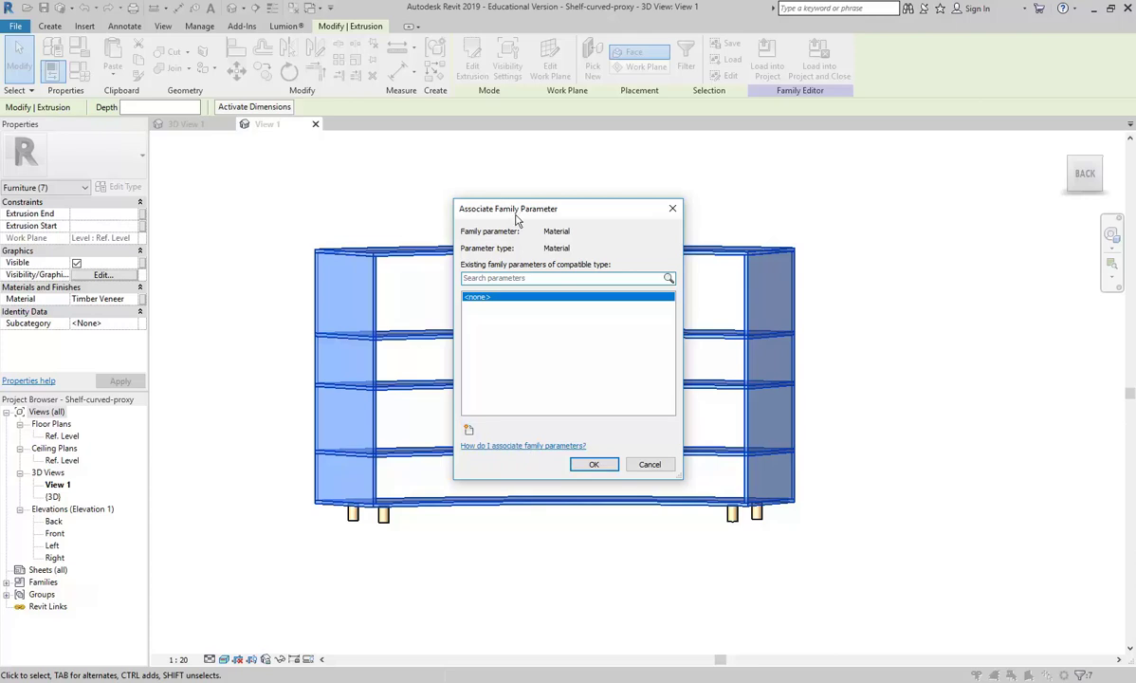
left_click(469, 431)
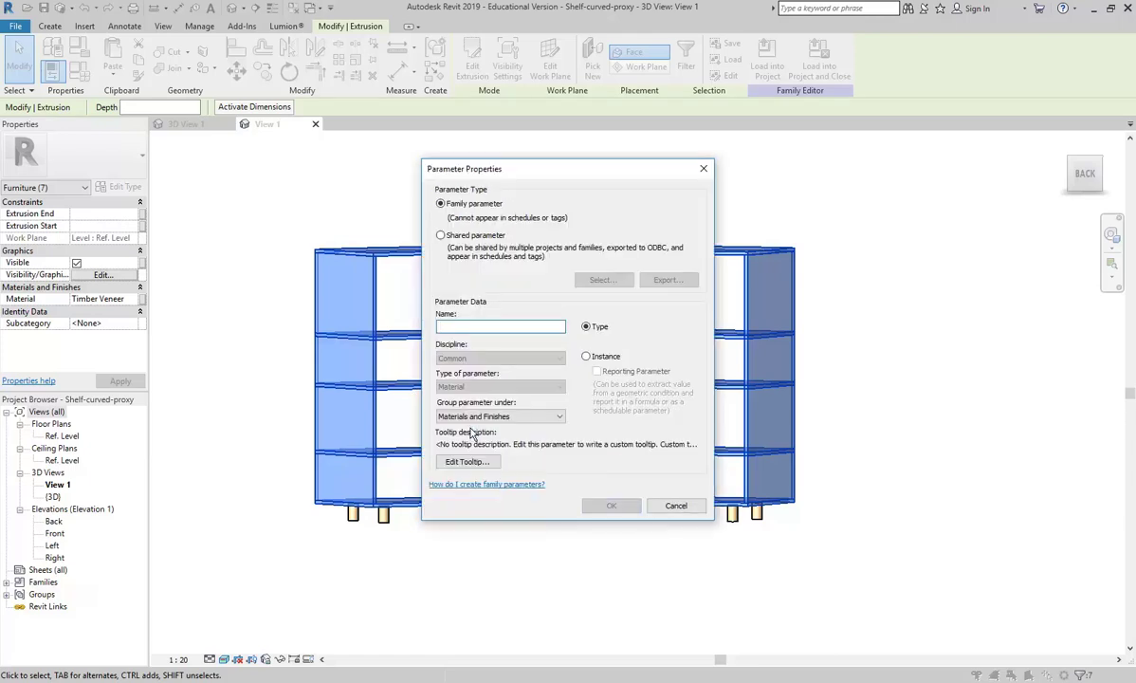
type("Sh")
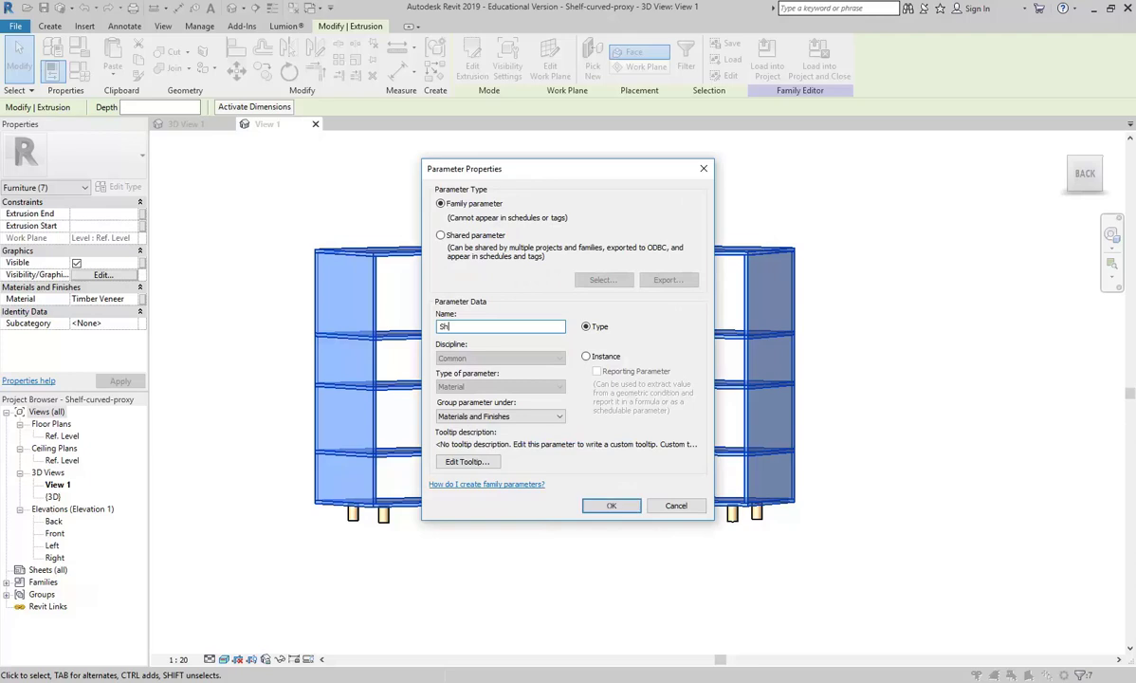
type("elf Material")
left_click(614, 506)
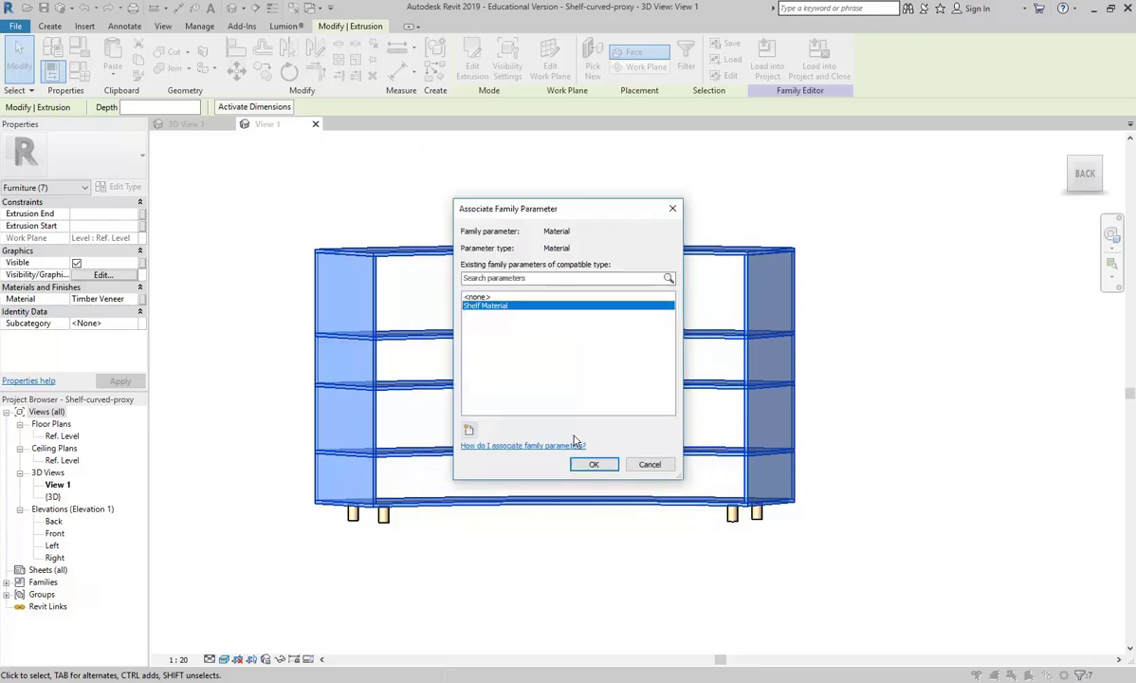
left_click(592, 464)
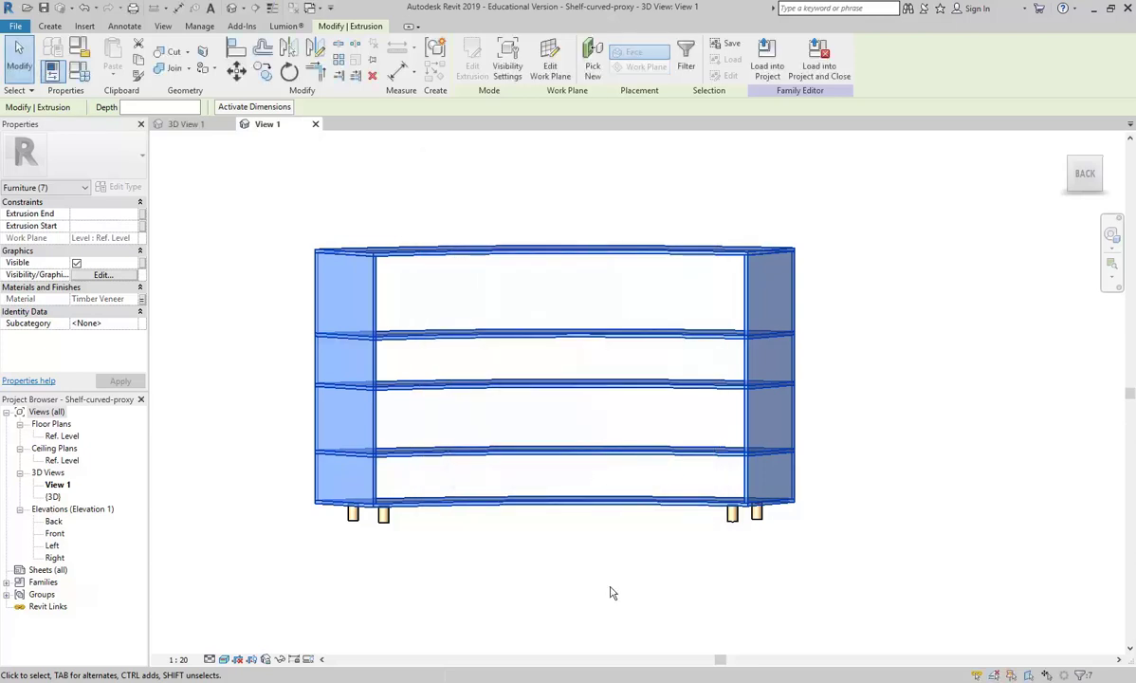
left_click(744, 589)
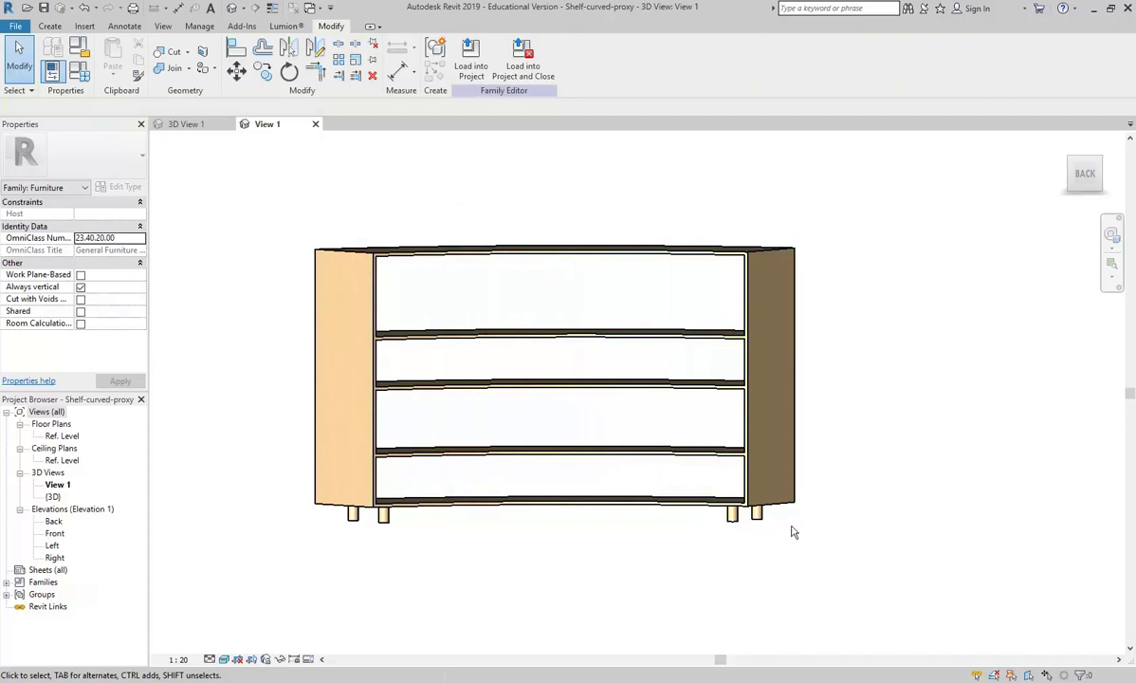
Associate the material of all four legs with a new type parameter named Leg Material.
left_click_drag(882, 584, 264, 522)
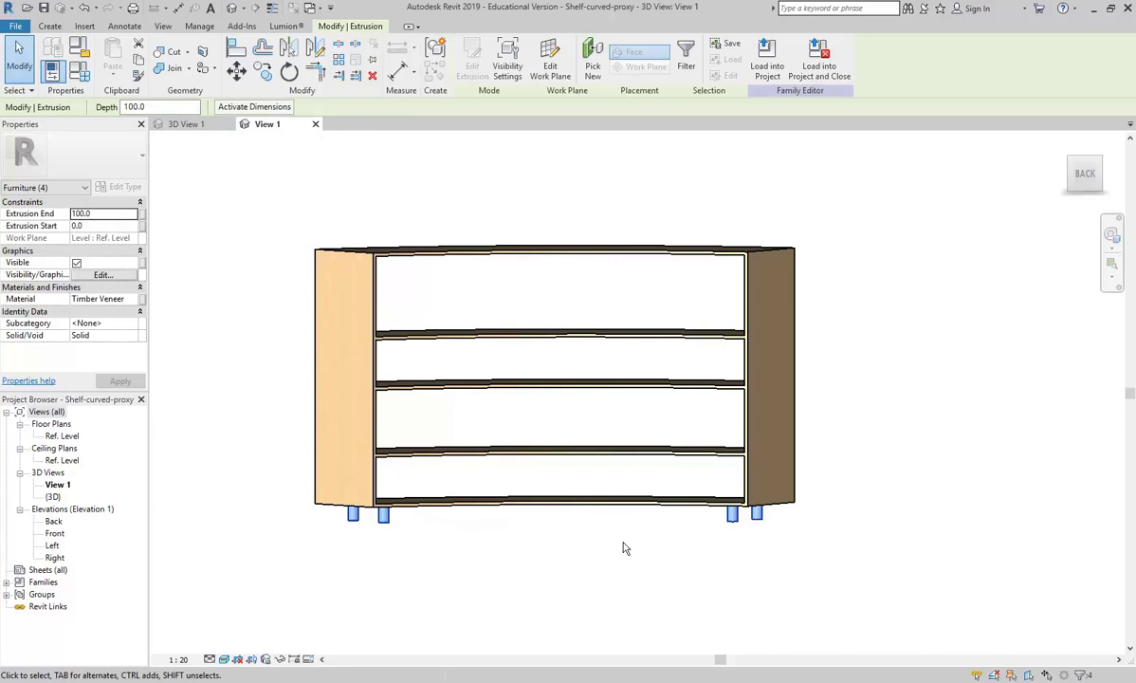
left_click(141, 299)
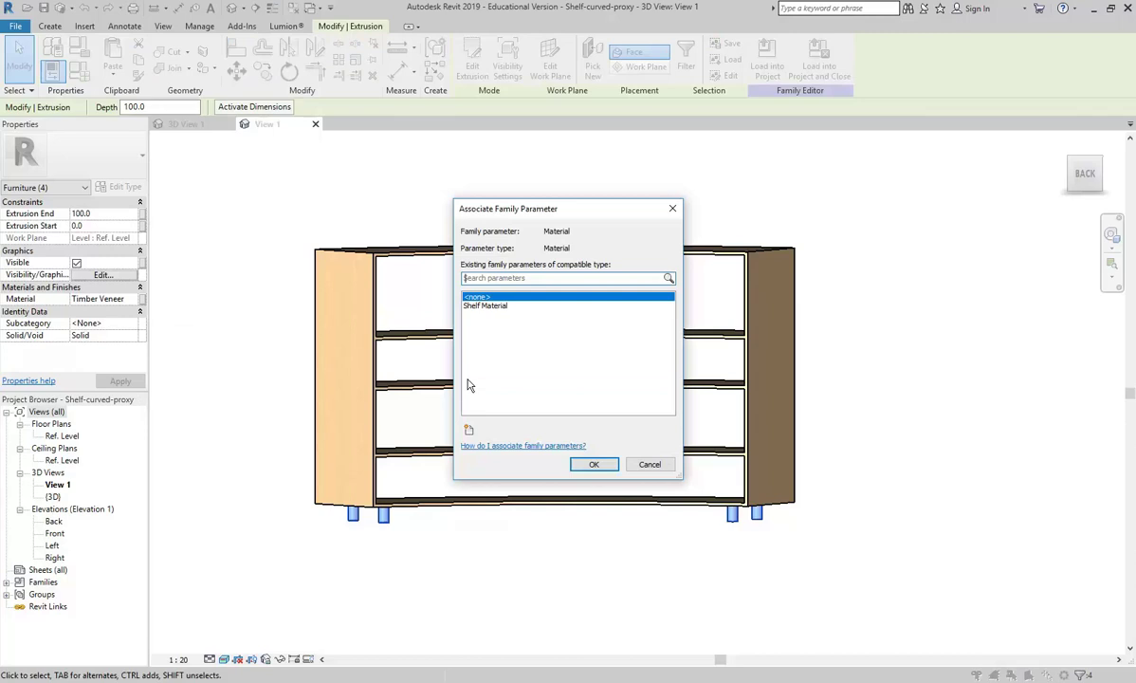
left_click(469, 432)
type("Leg Material")
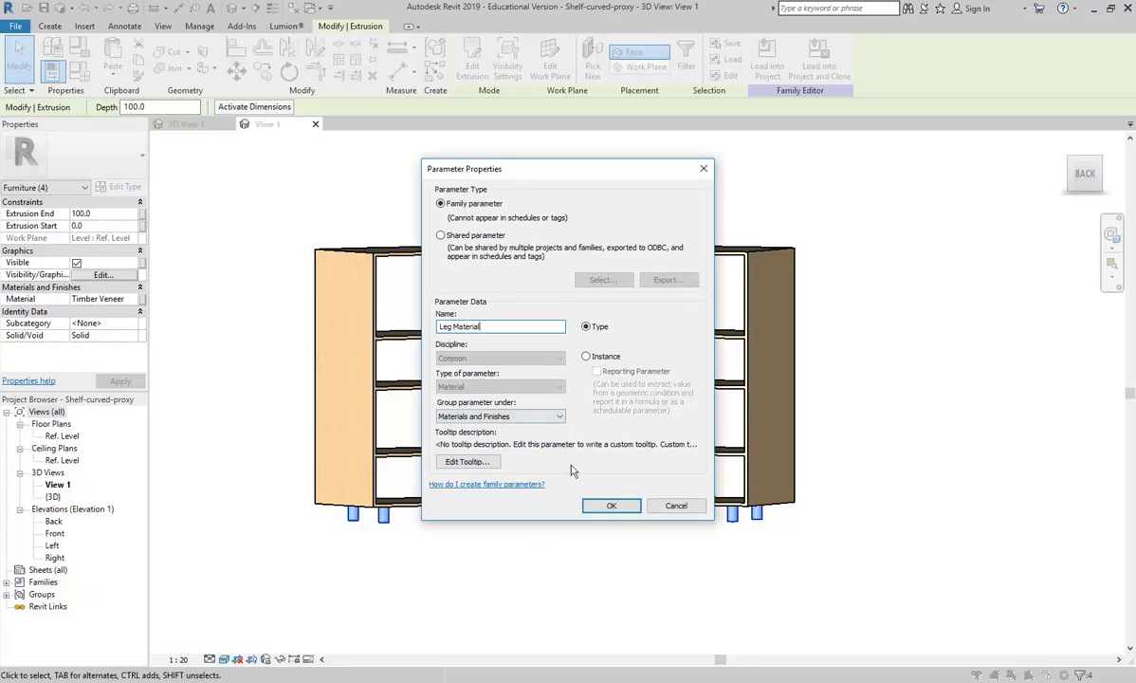
left_click(611, 505)
left_click(590, 465)
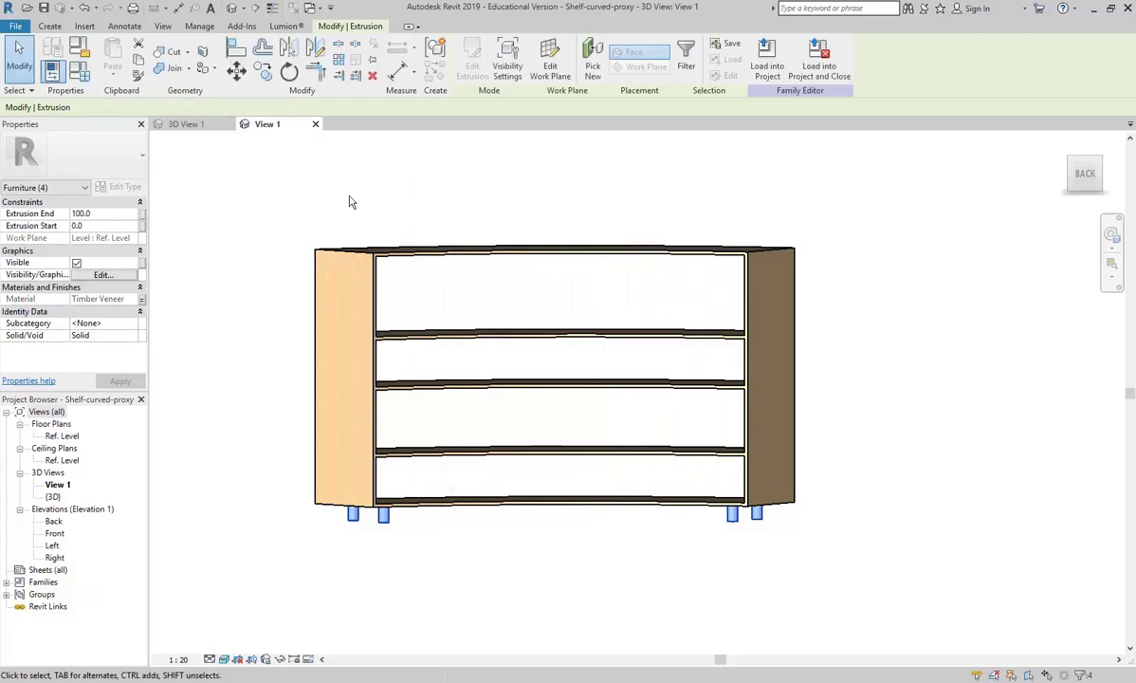
key("Escape")
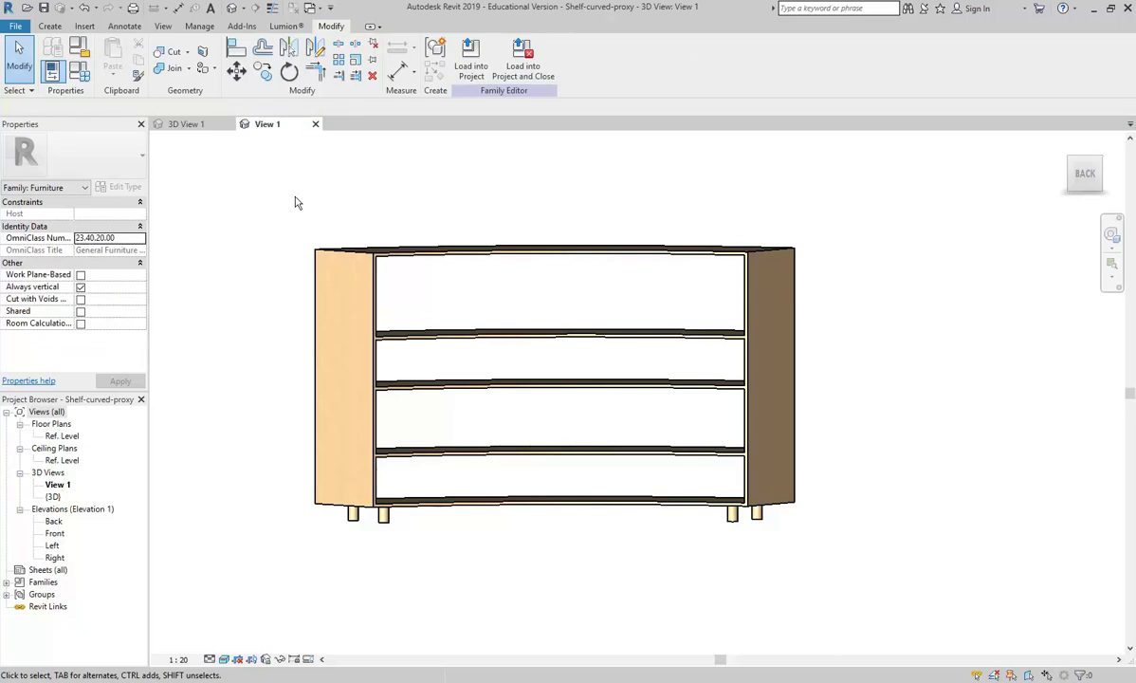
Check which family parameter the middle shelf's material is associated with, leaving the association as it is.
left_click(451, 385)
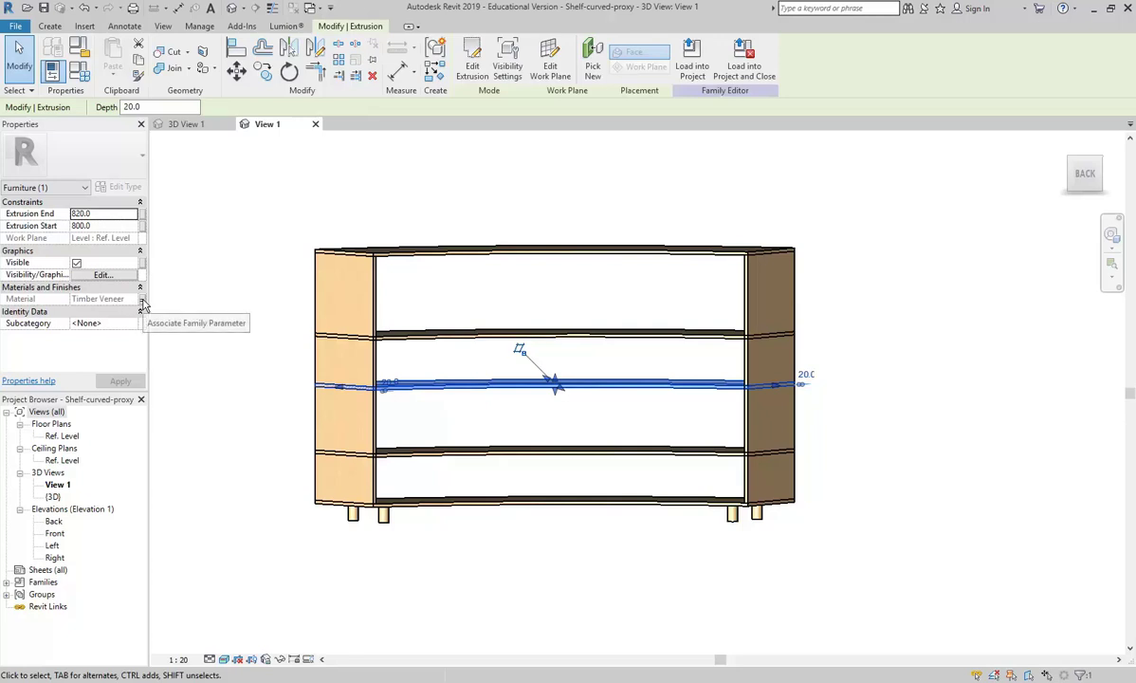
left_click(142, 305)
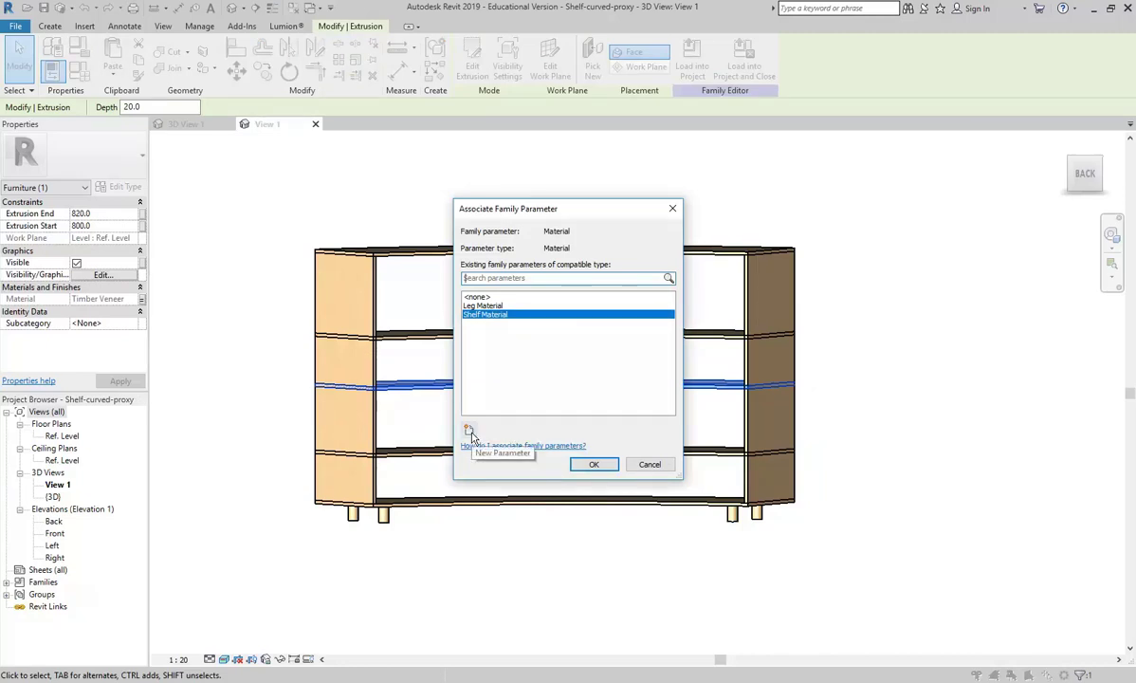
left_click(584, 442)
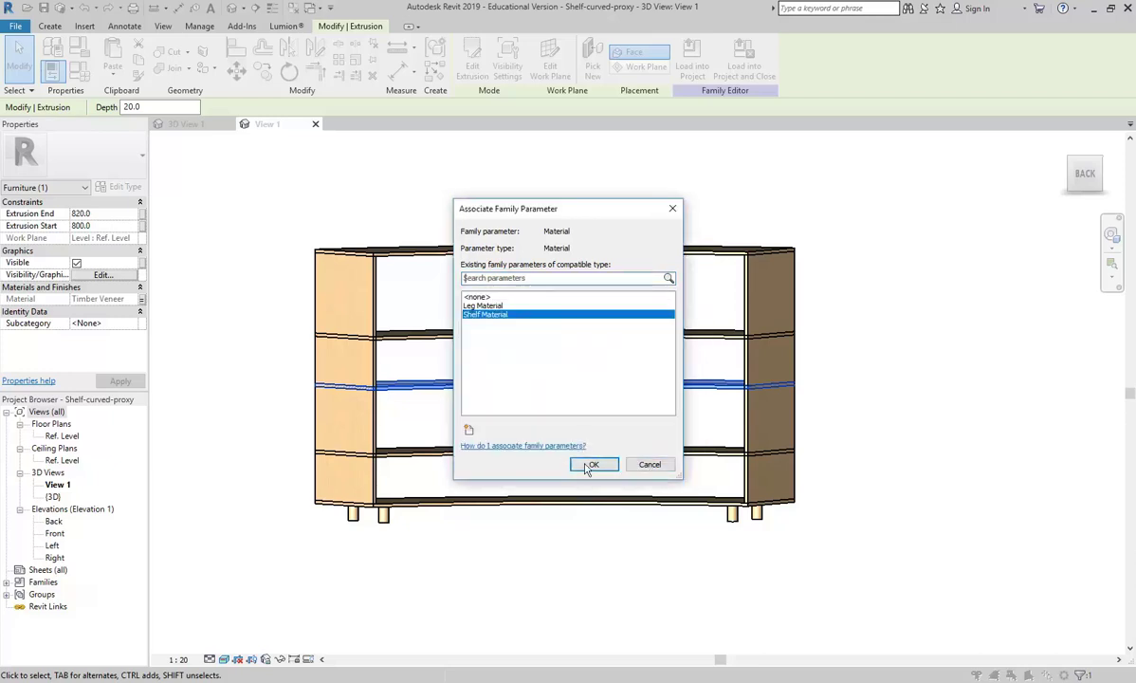
left_click(650, 464)
left_click(372, 171)
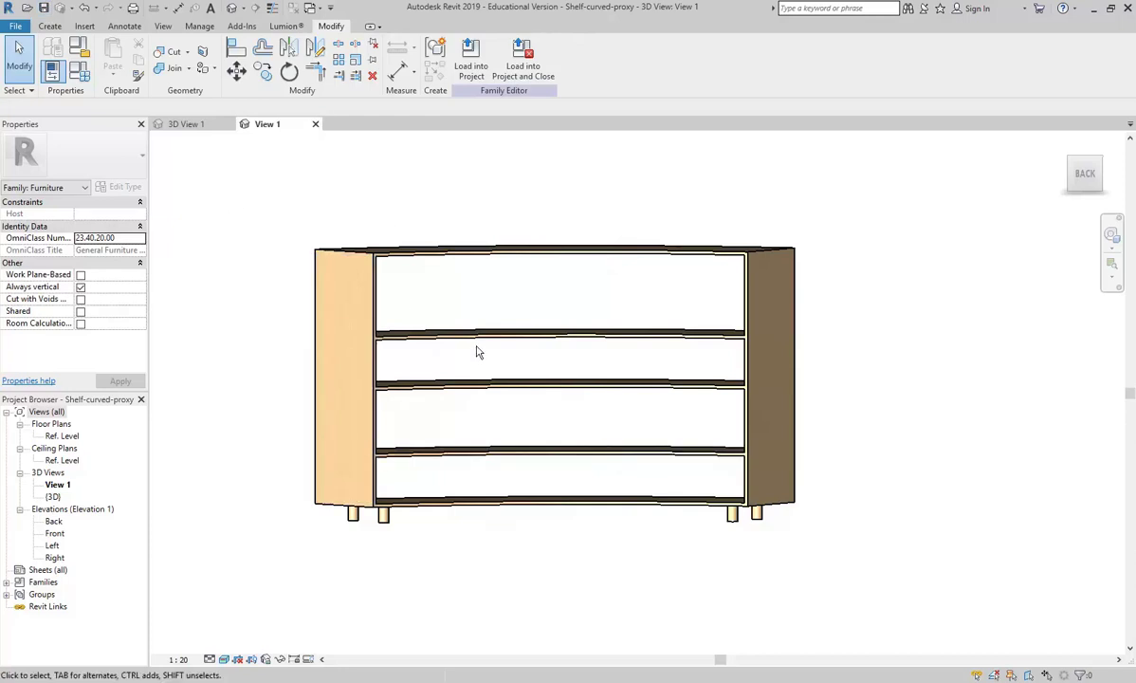
Unjoin the middle shelf's geometry from the adjoining side panels.
left_click(188, 69)
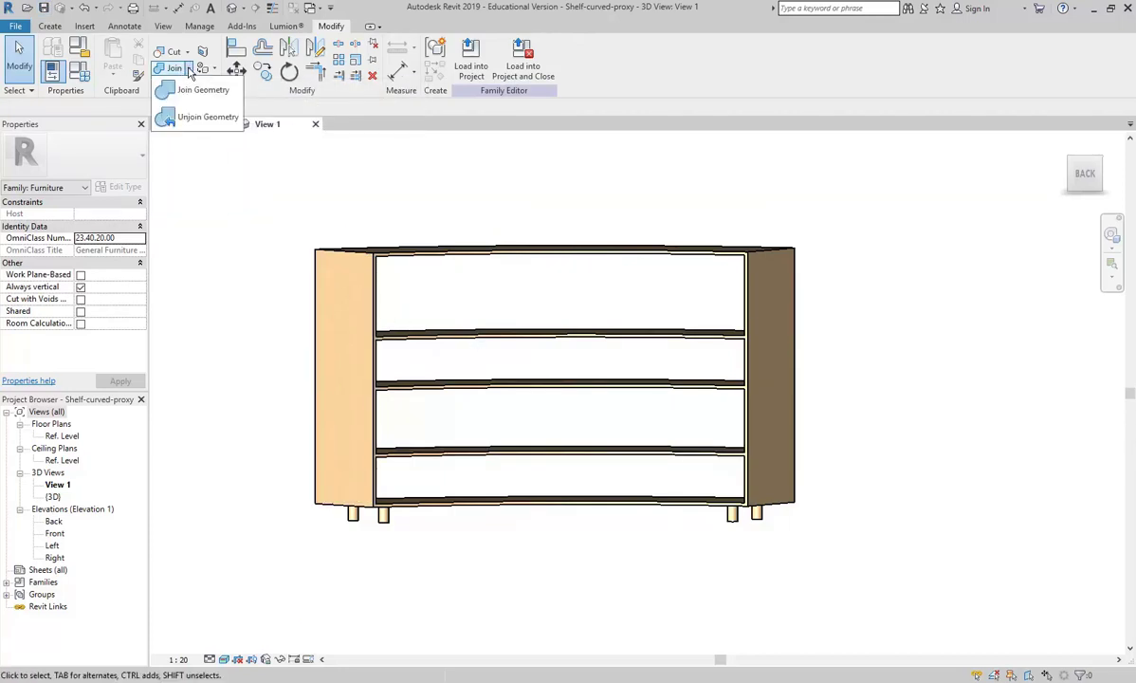
left_click(204, 118)
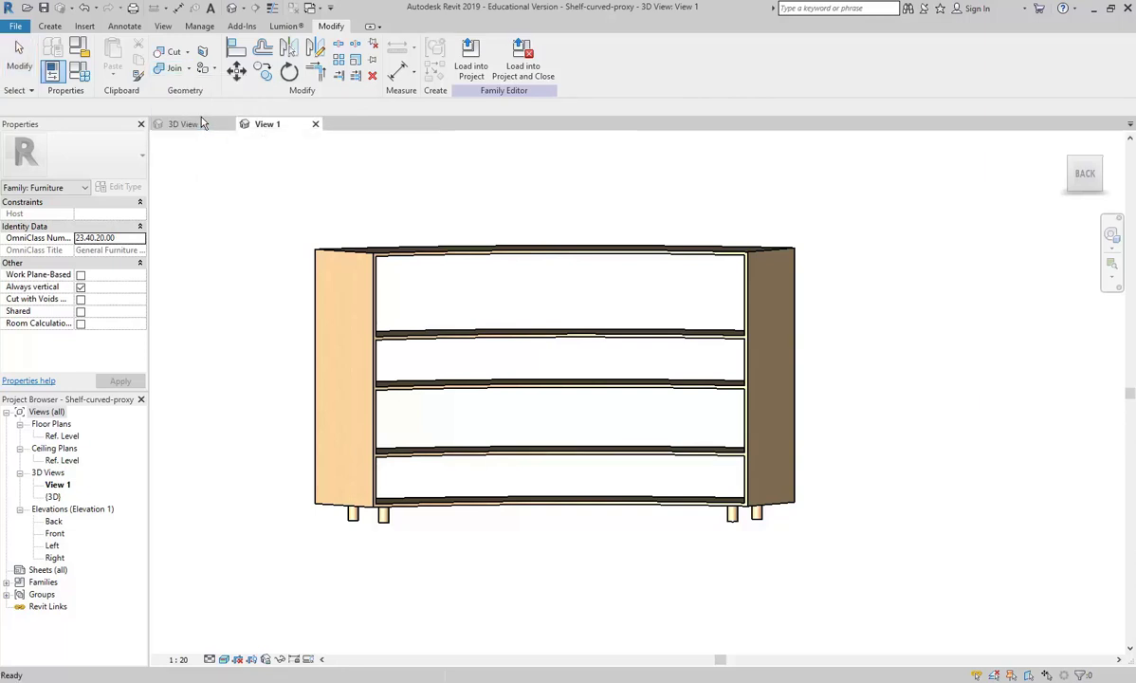
left_click(492, 379)
right_click(479, 194)
left_click(501, 206)
right_click(502, 206)
left_click(527, 215)
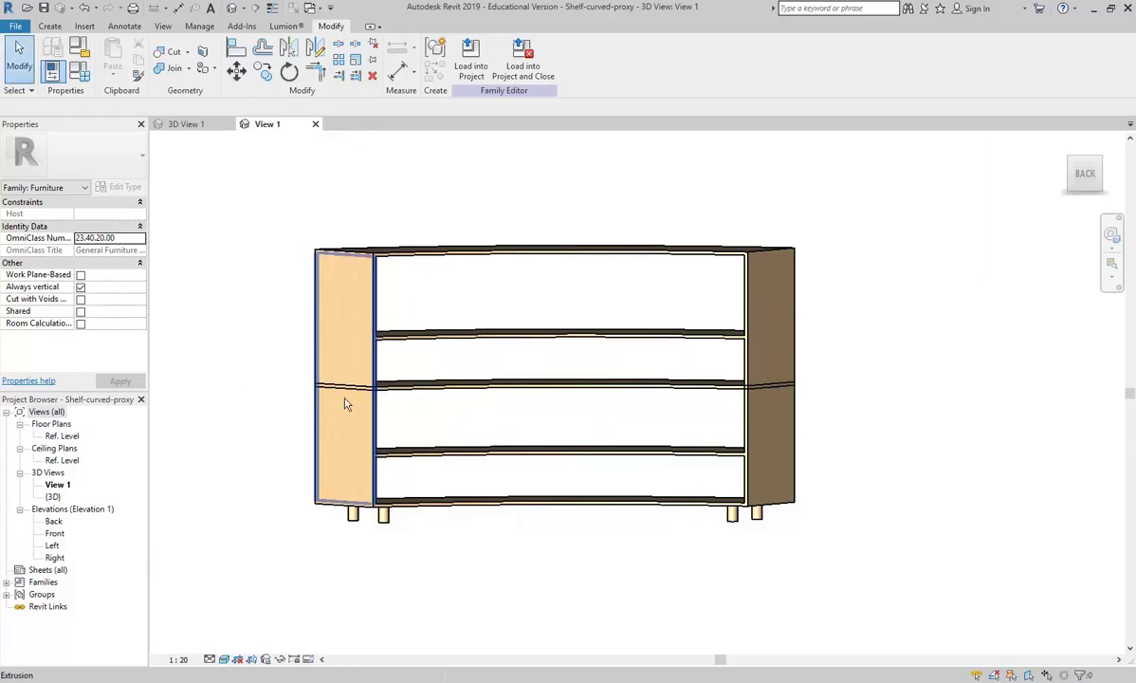
Undo the middle shelf's unjoin, then save the family and load it into the project, overwriting the existing version and its parameter values.
left_click(83, 8)
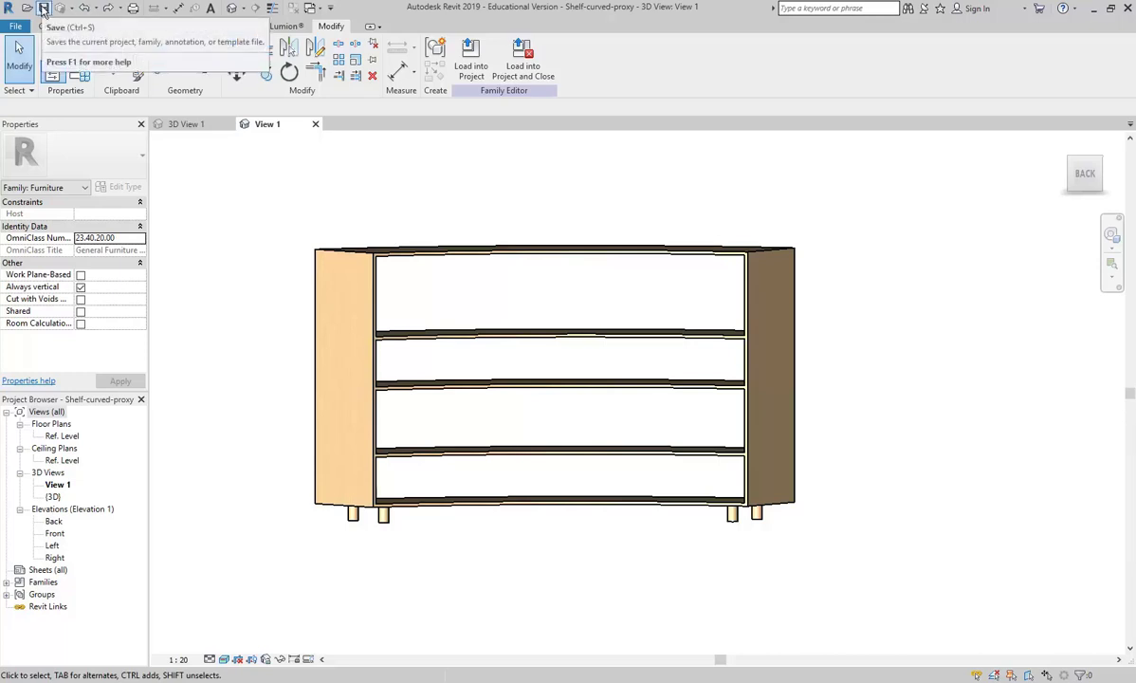
left_click(42, 9)
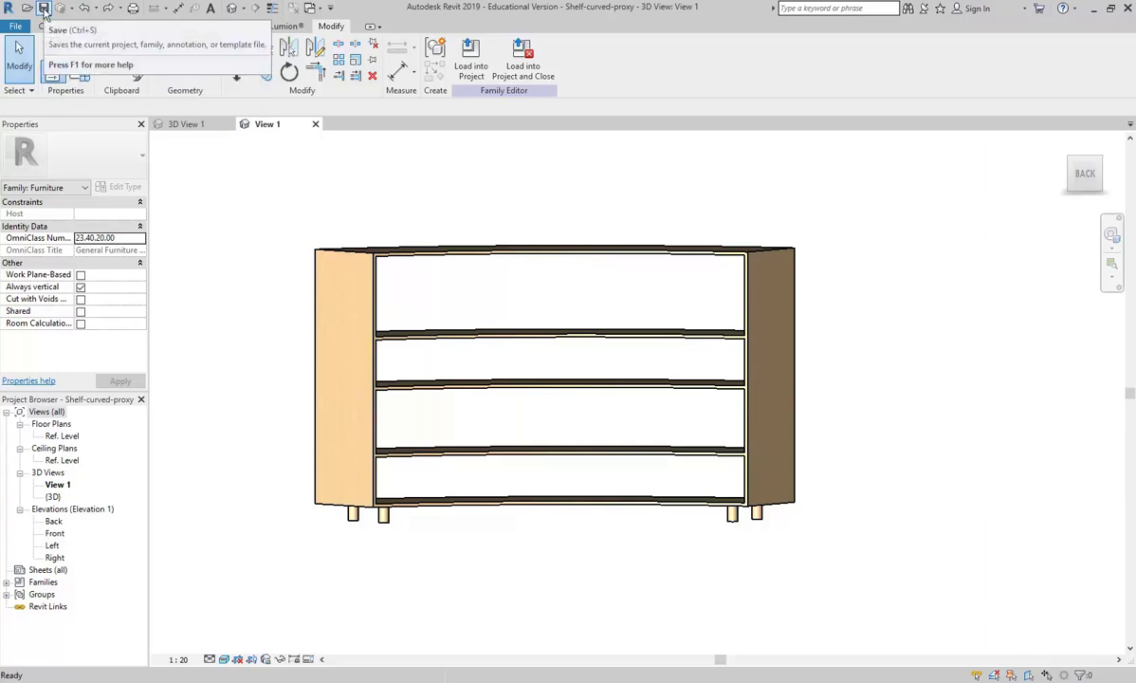
left_click(471, 67)
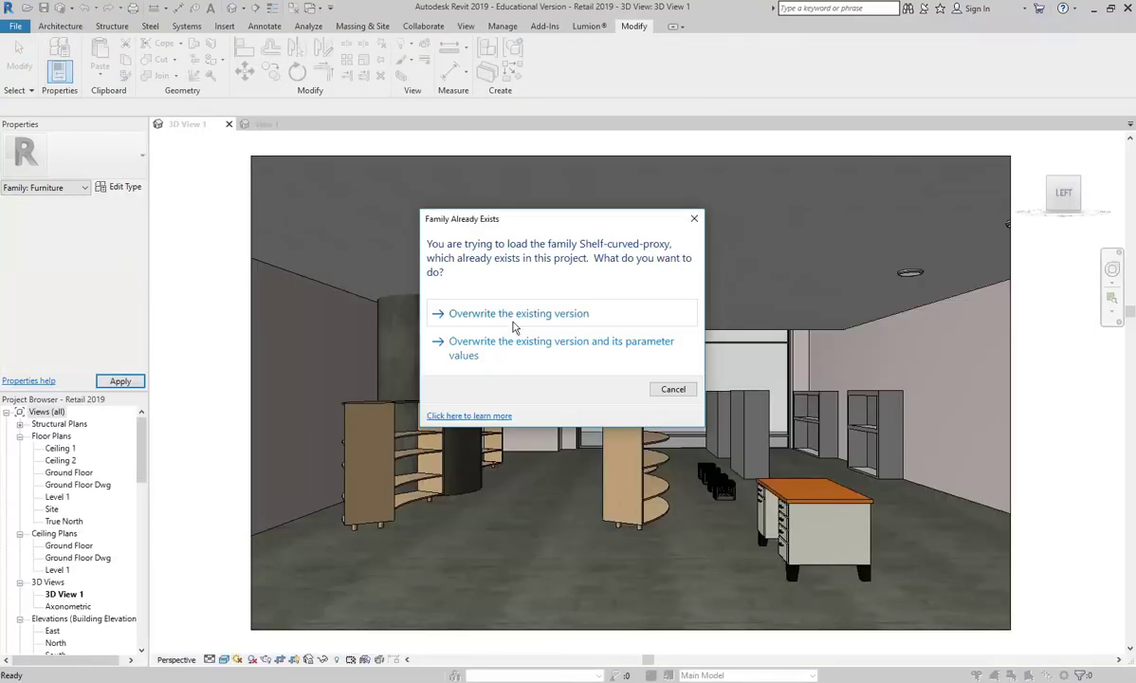
left_click(561, 347)
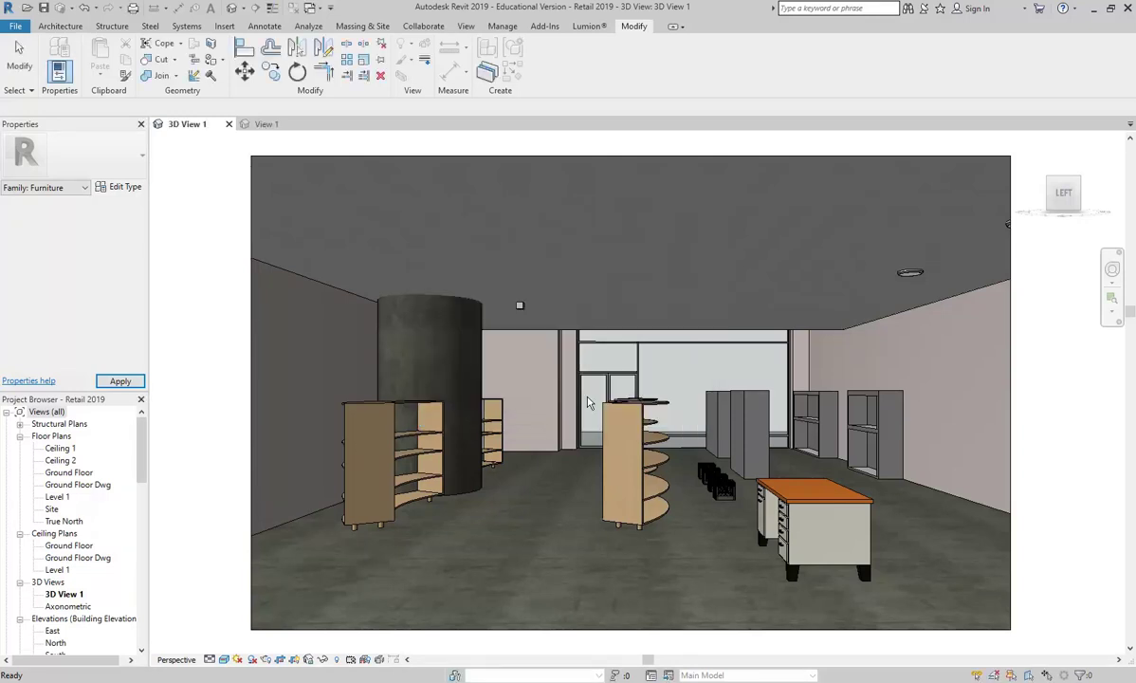
Open the type properties of the curved shelf beside the round column and review its Leg Material and Shelf Material, accepting the student connection request.
left_click(641, 497)
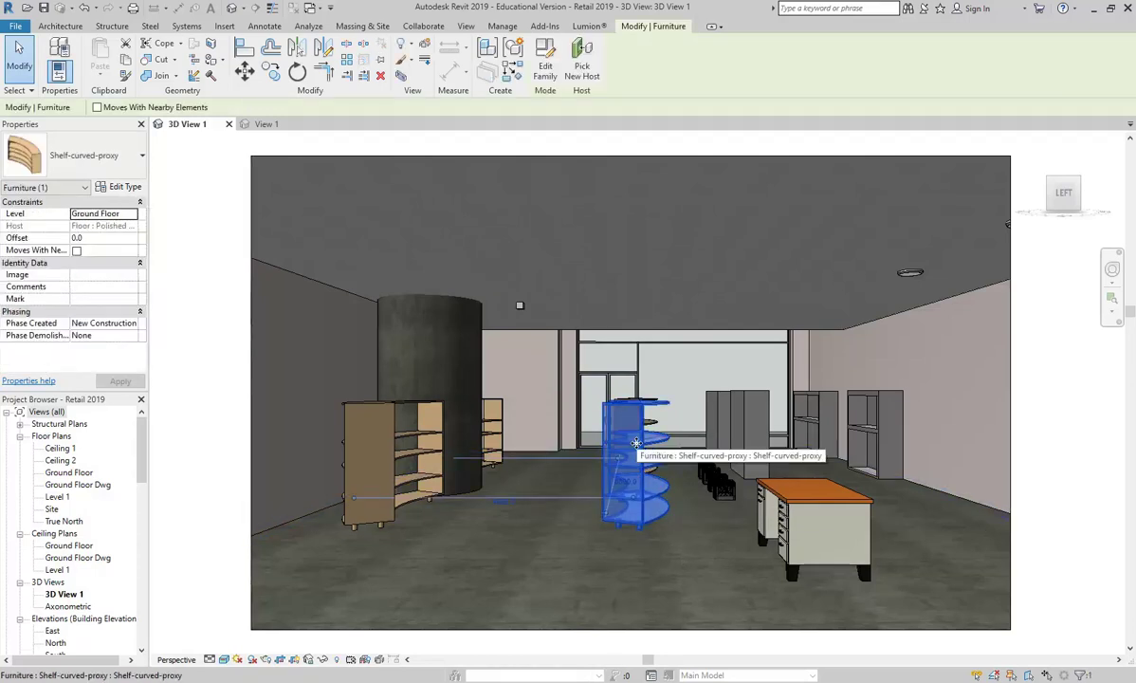
left_click(379, 433)
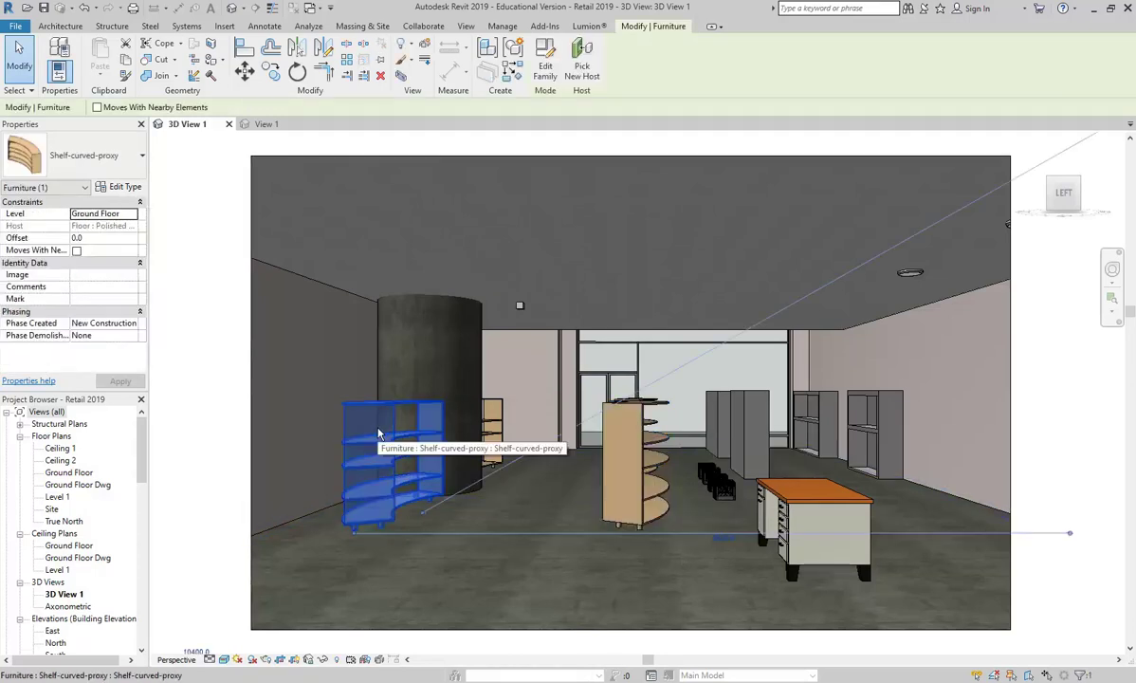
left_click(117, 188)
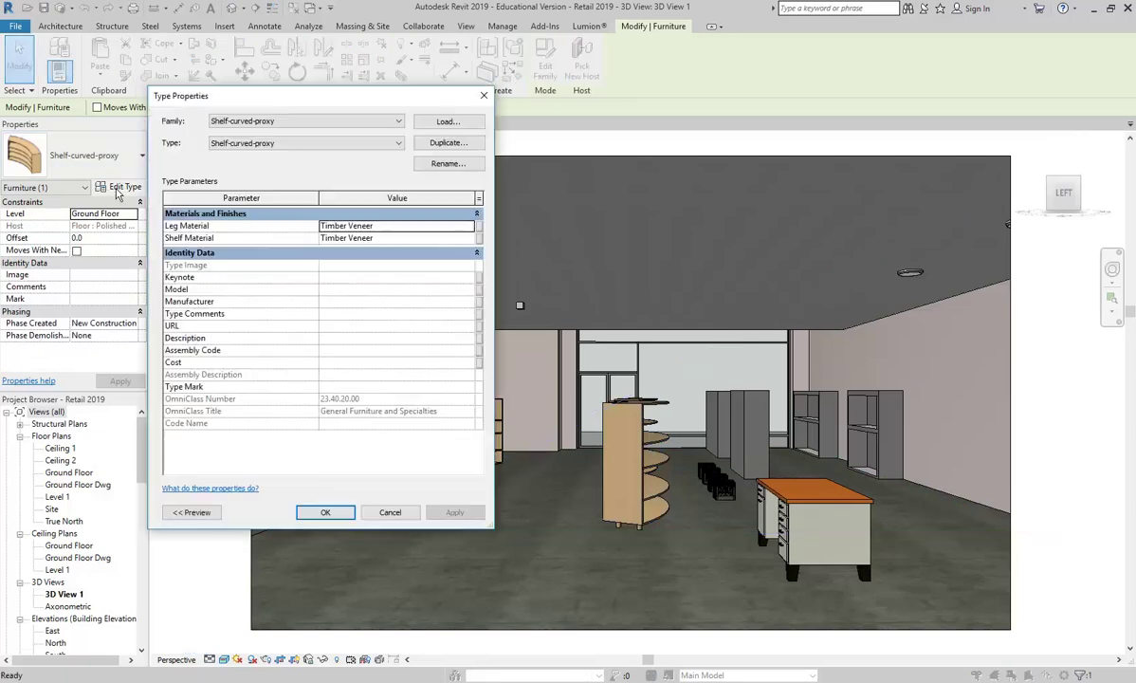
left_click(397, 239)
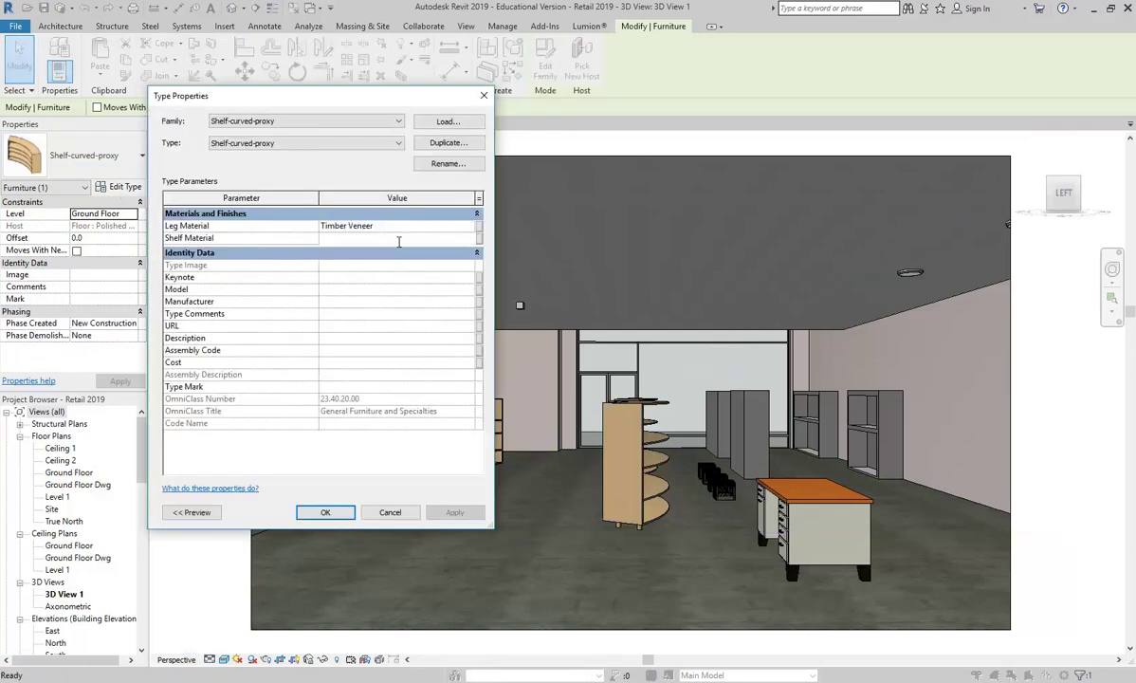
left_click(390, 226)
left_click(389, 225)
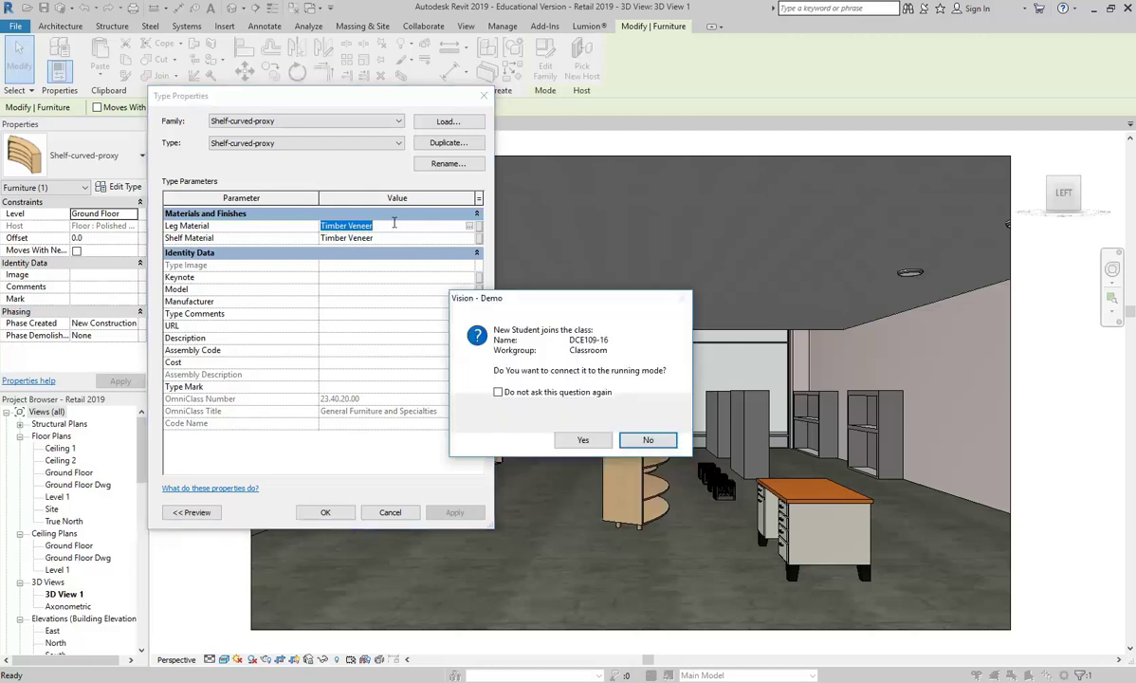
left_click(573, 441)
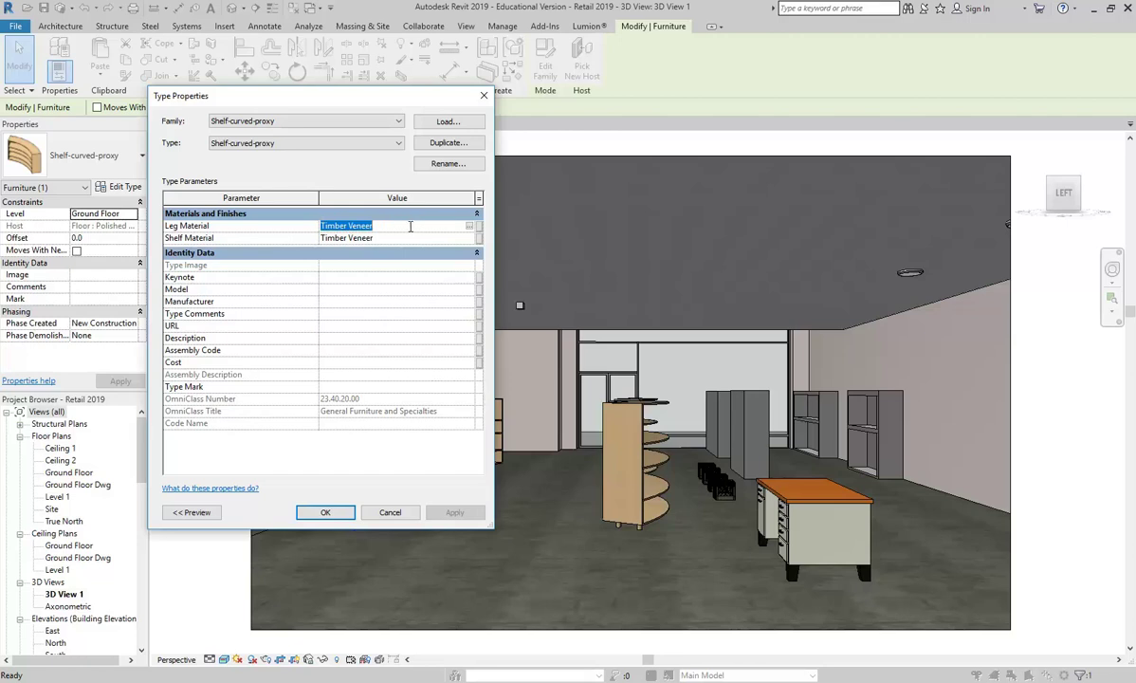
Set the curved shelf type's Leg Material to Metal - Stainless Steel,Polished and inspect the shelf legs in the perspective view.
left_click(470, 228)
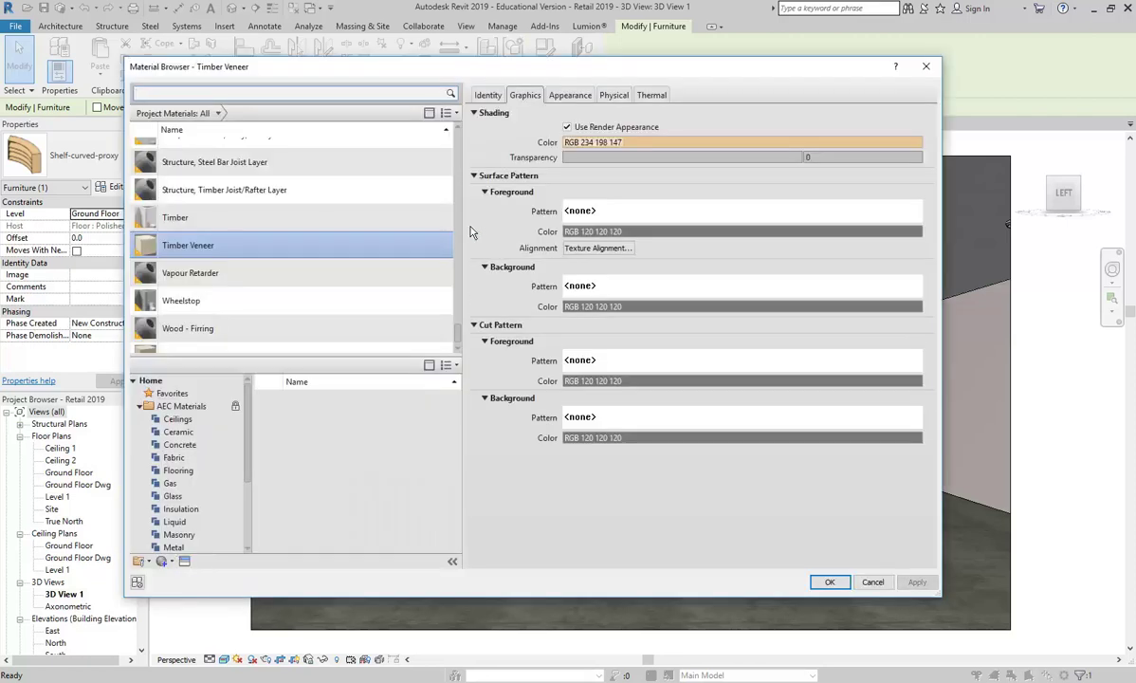
left_click(457, 265)
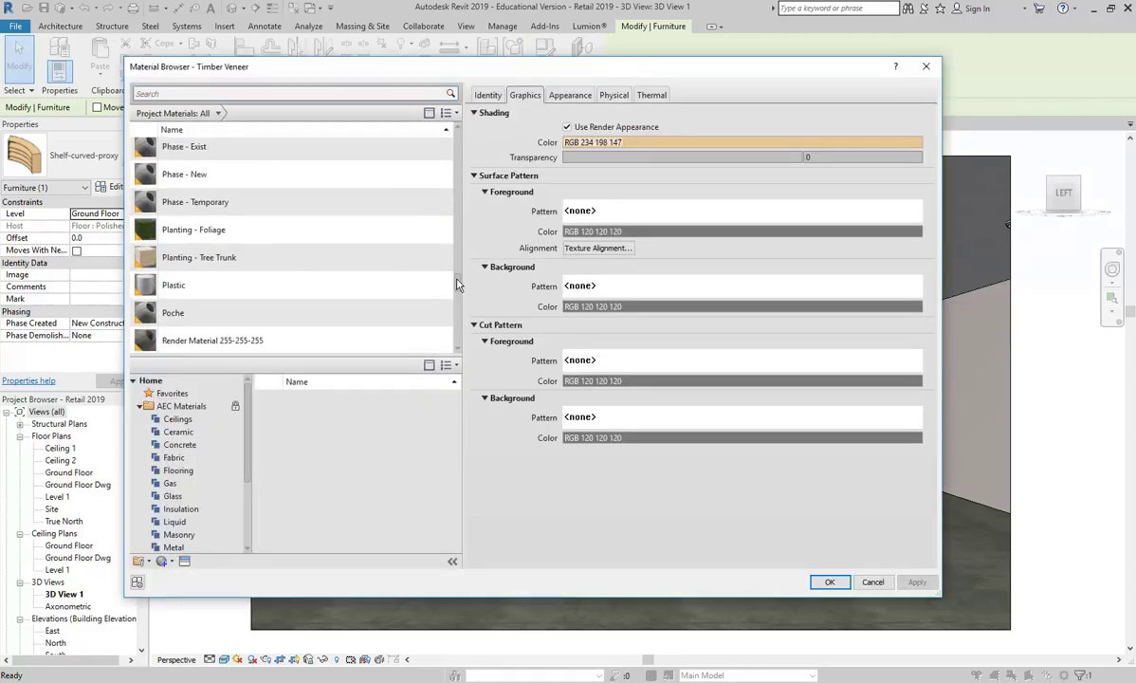
left_click_drag(455, 265, 456, 254)
left_click(216, 256)
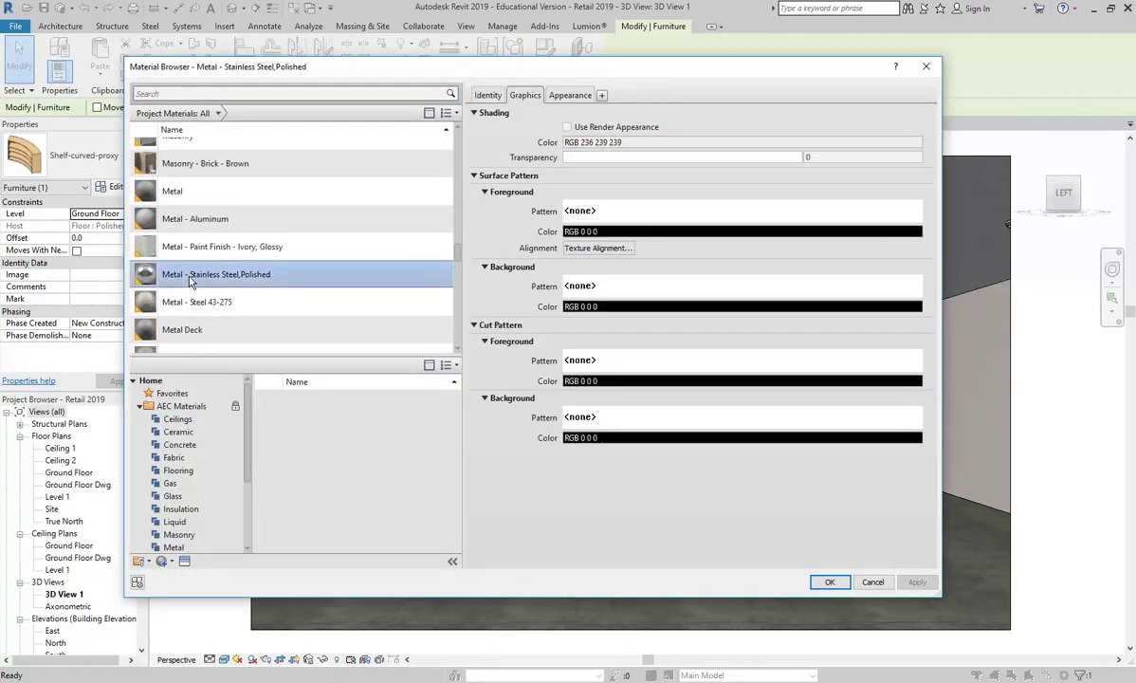
left_click(829, 582)
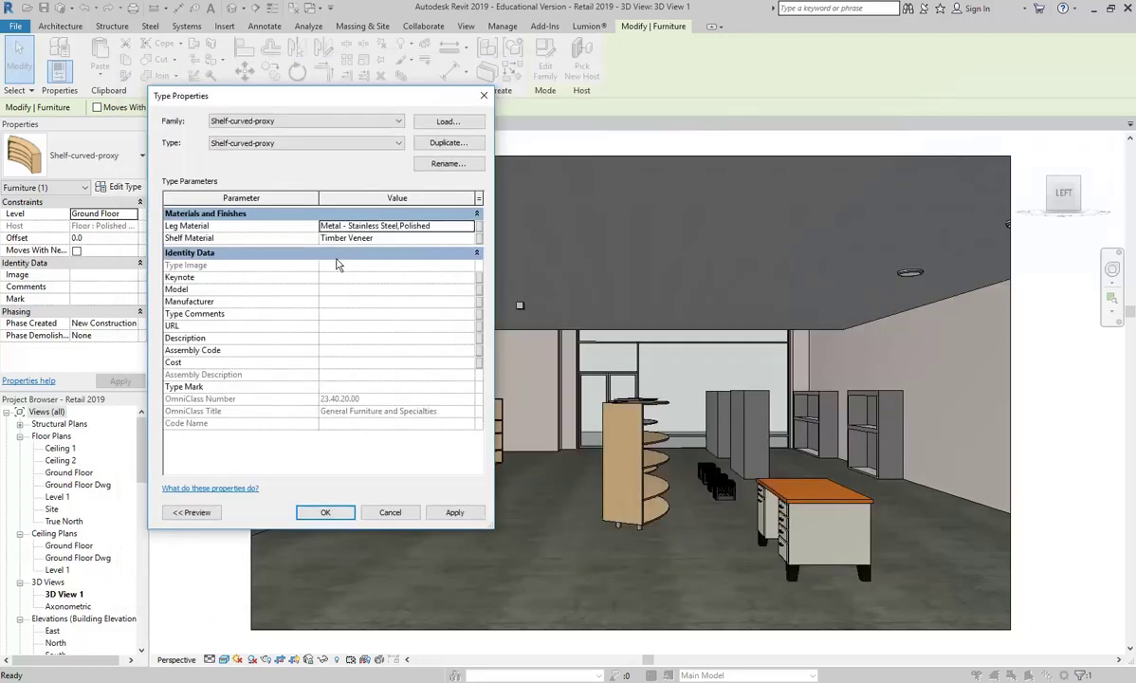
left_click(325, 512)
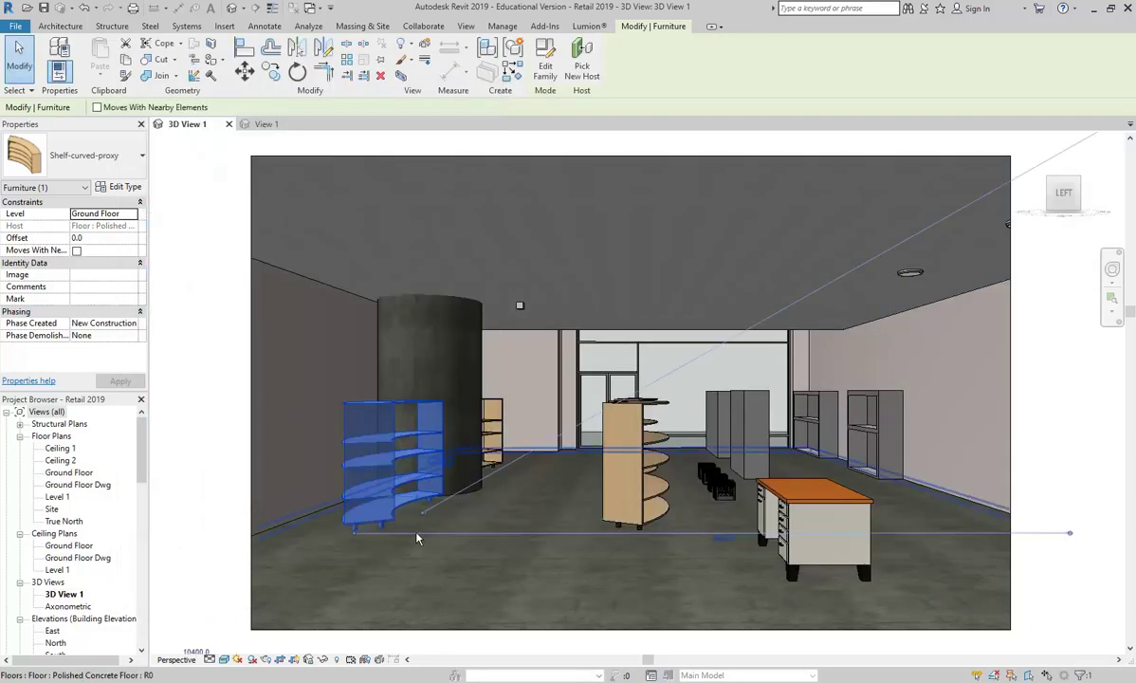
scroll(540, 546, "up", 3)
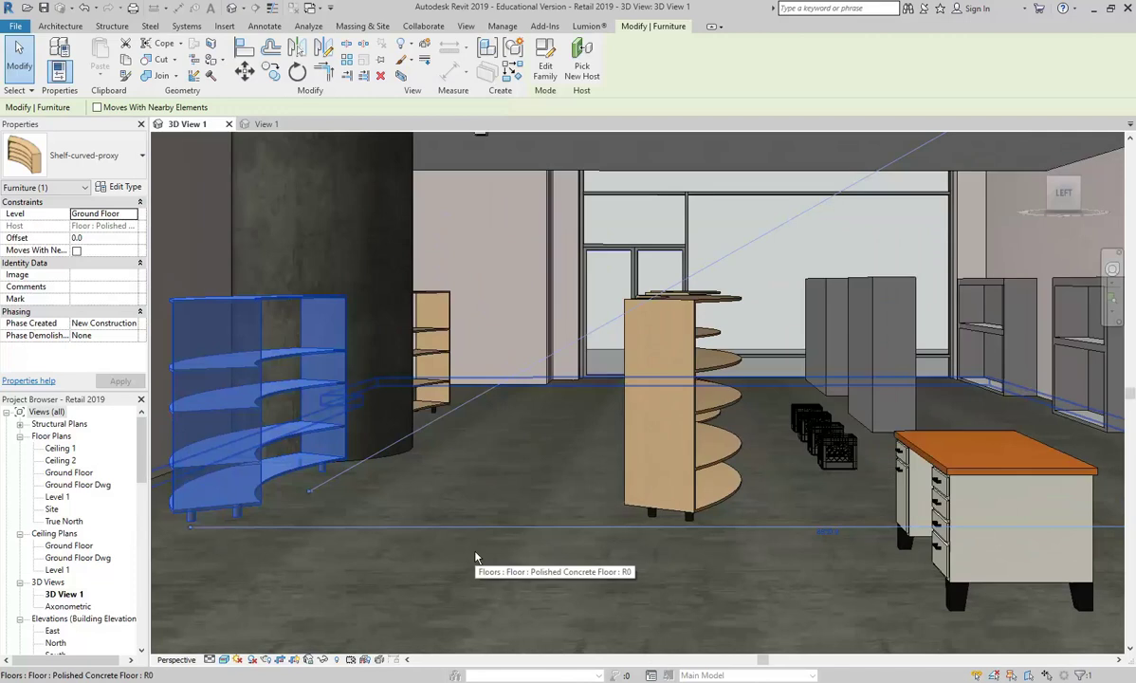
scroll(477, 558, "down", 3)
middle_click_drag(488, 544, 509, 550)
left_click(238, 440)
scroll(493, 527, "up", 2)
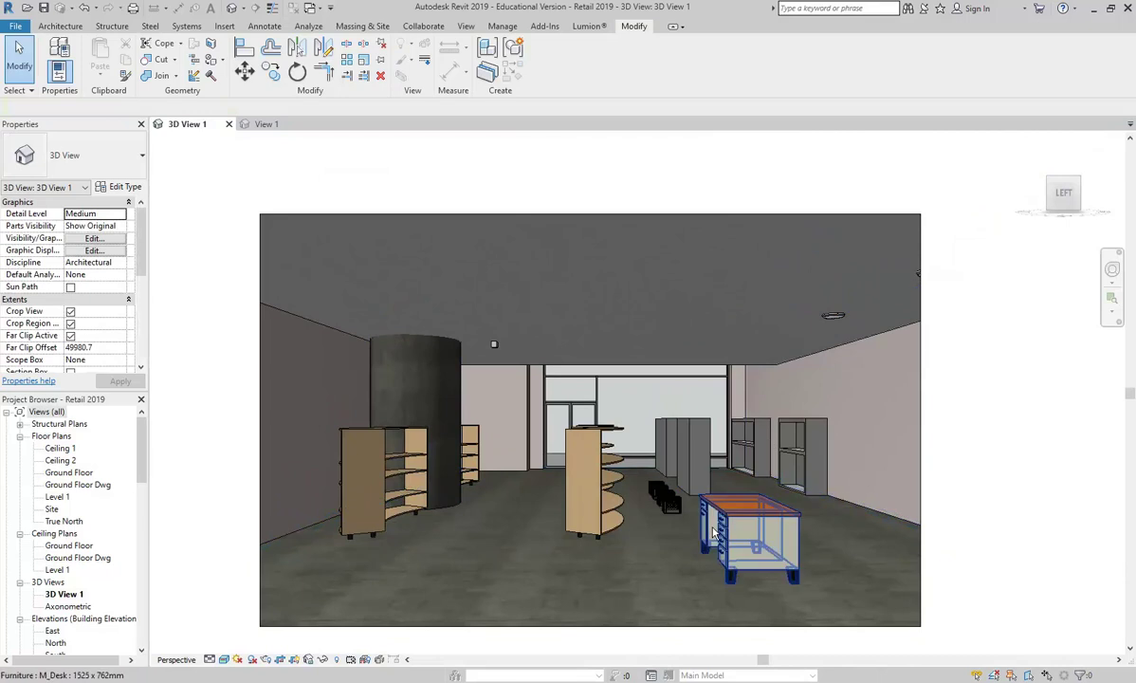
Review the Body, Handle/Leg and Top Material parameters in the desk's type properties, leaving them as they are.
left_click(389, 486)
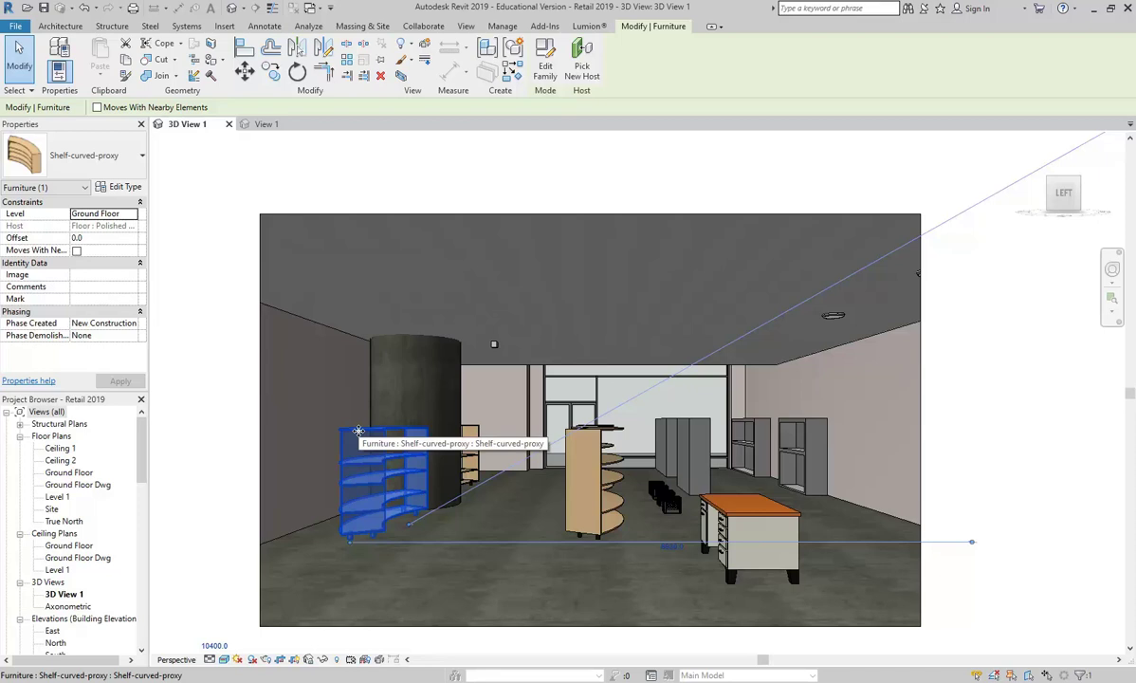
left_click(760, 520)
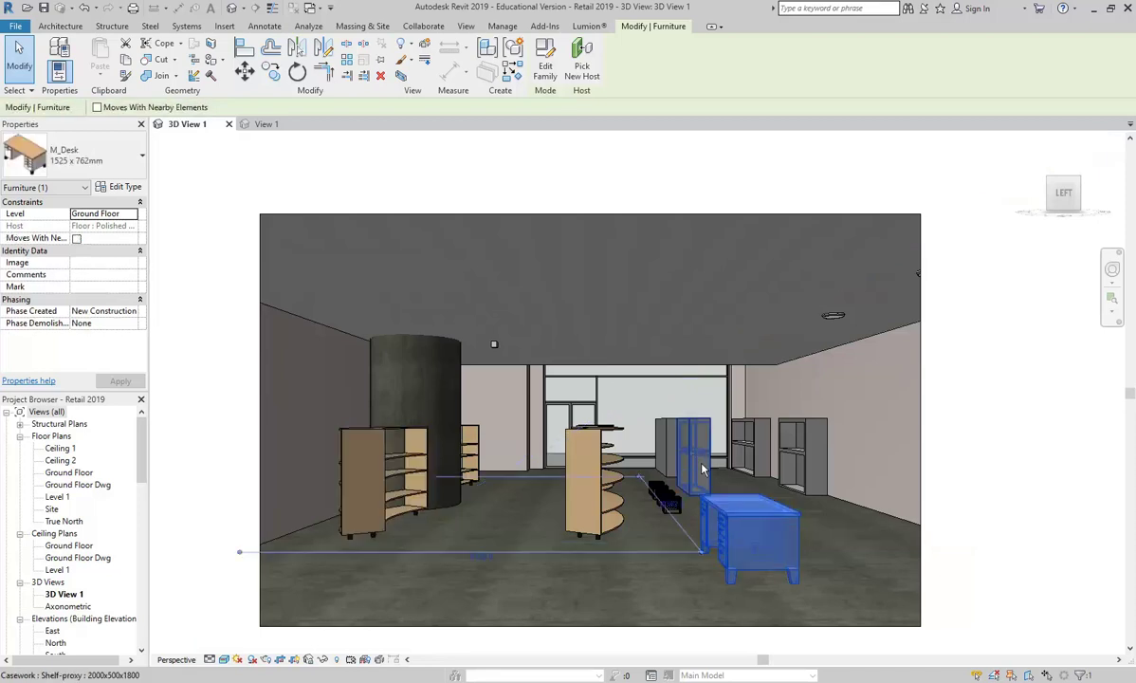
left_click(121, 188)
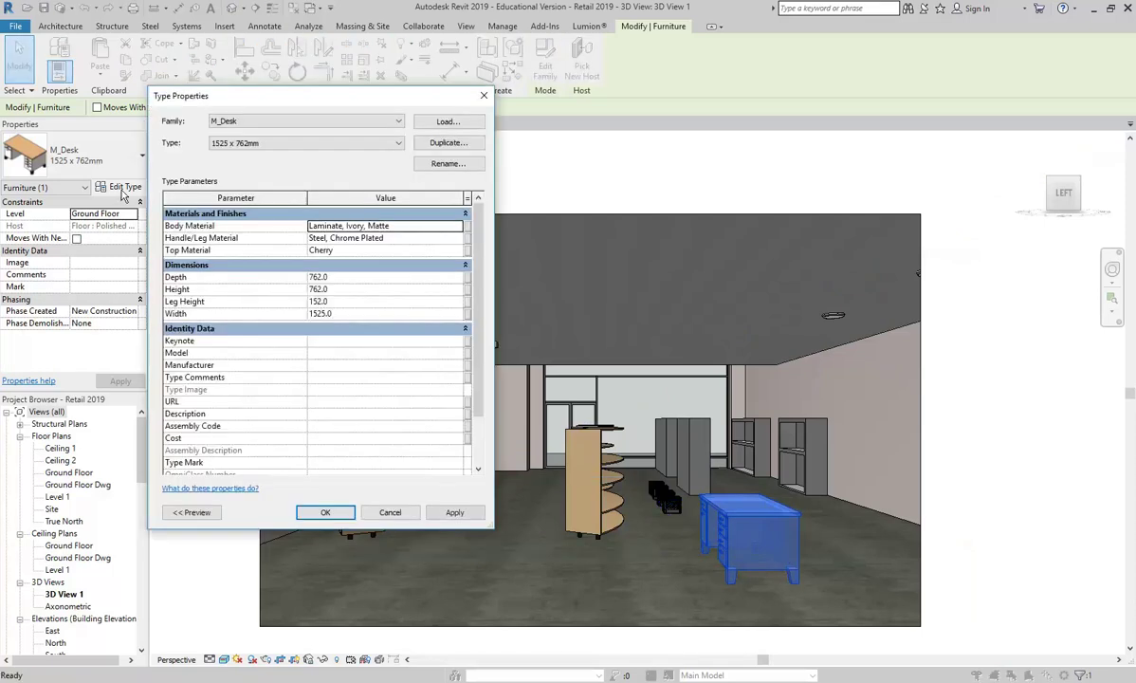
left_click(396, 225)
left_click(396, 238)
left_click(393, 250)
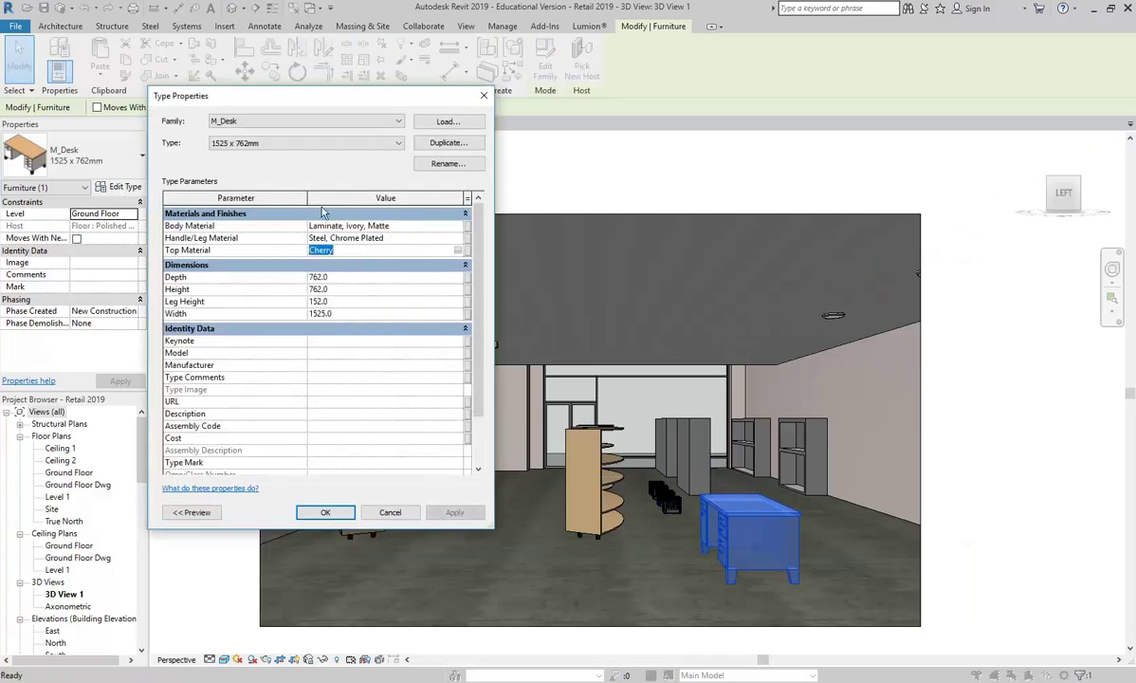
left_click(377, 238)
left_click(377, 224)
left_click(396, 238)
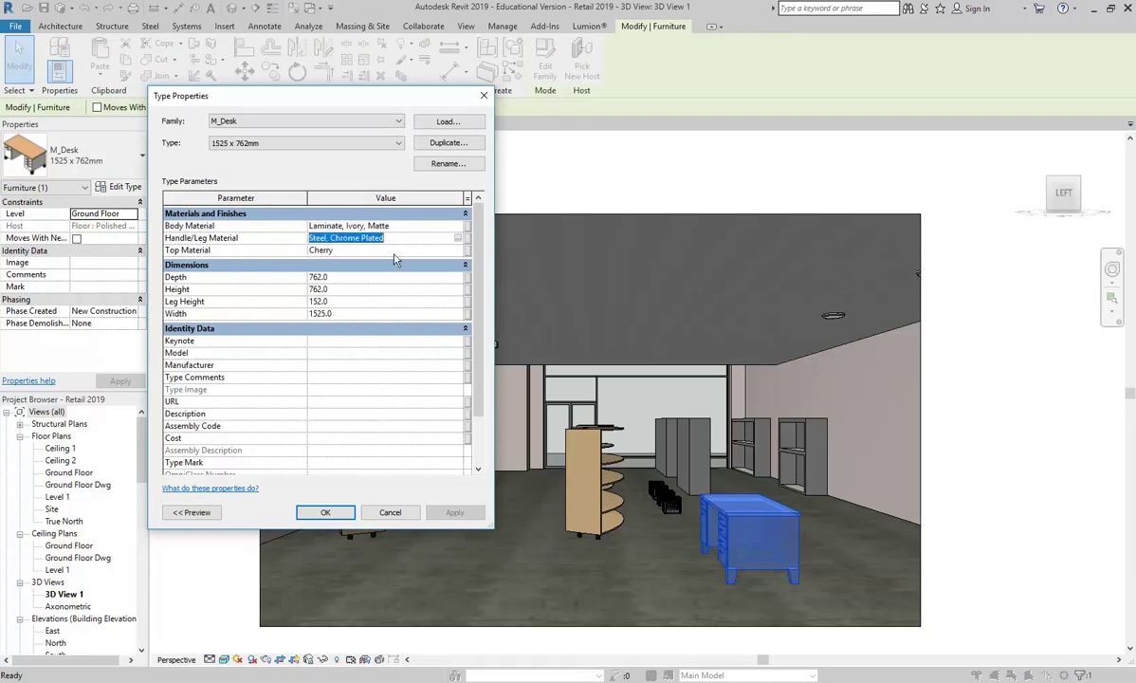
left_click(387, 250)
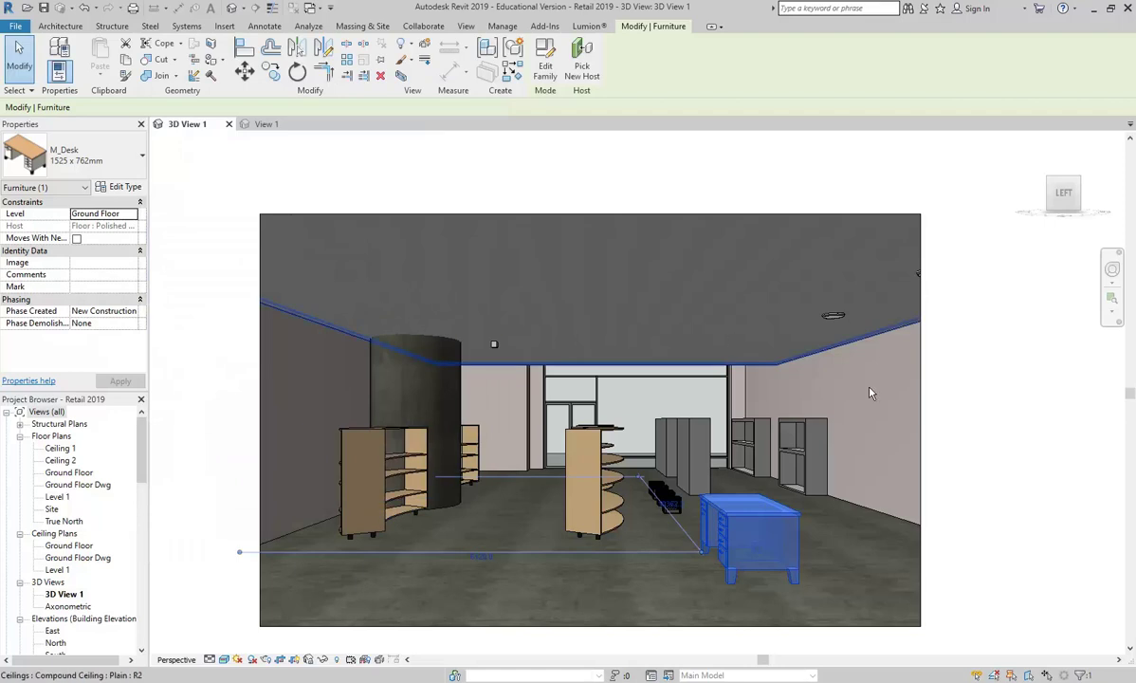
left_click(979, 429)
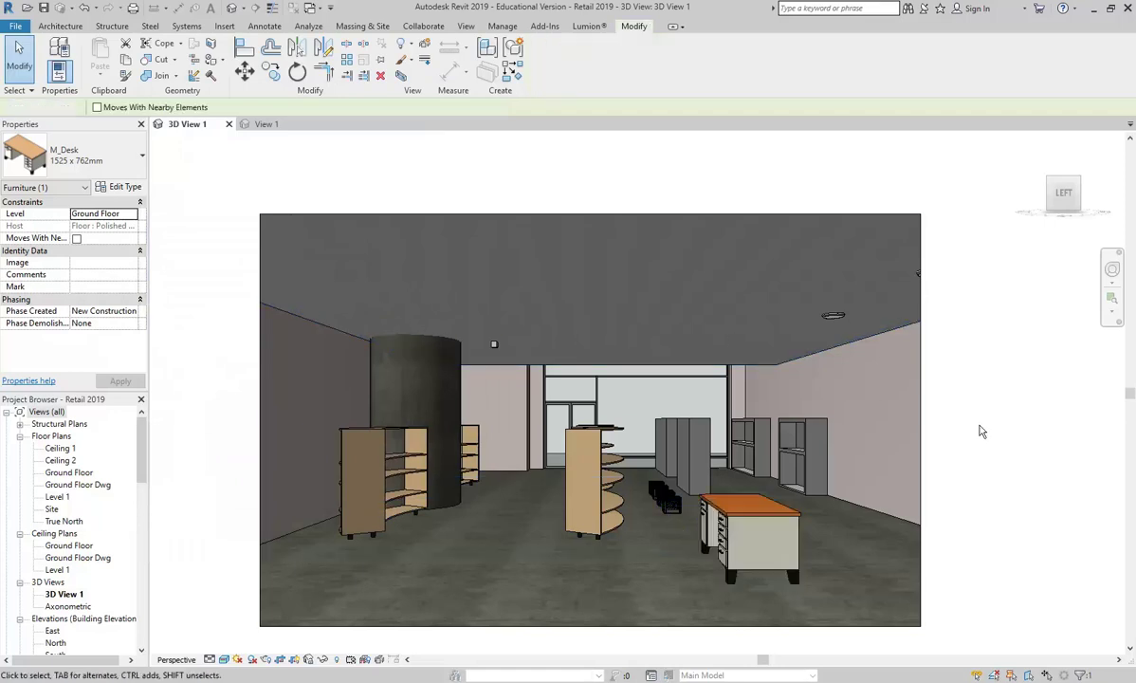
Start loading a component family and browse from StudentResources through EDU_DC_InteriorDesign and Revit Library to the RevitCity Furniture folder.
left_click(60, 27)
left_click(144, 52)
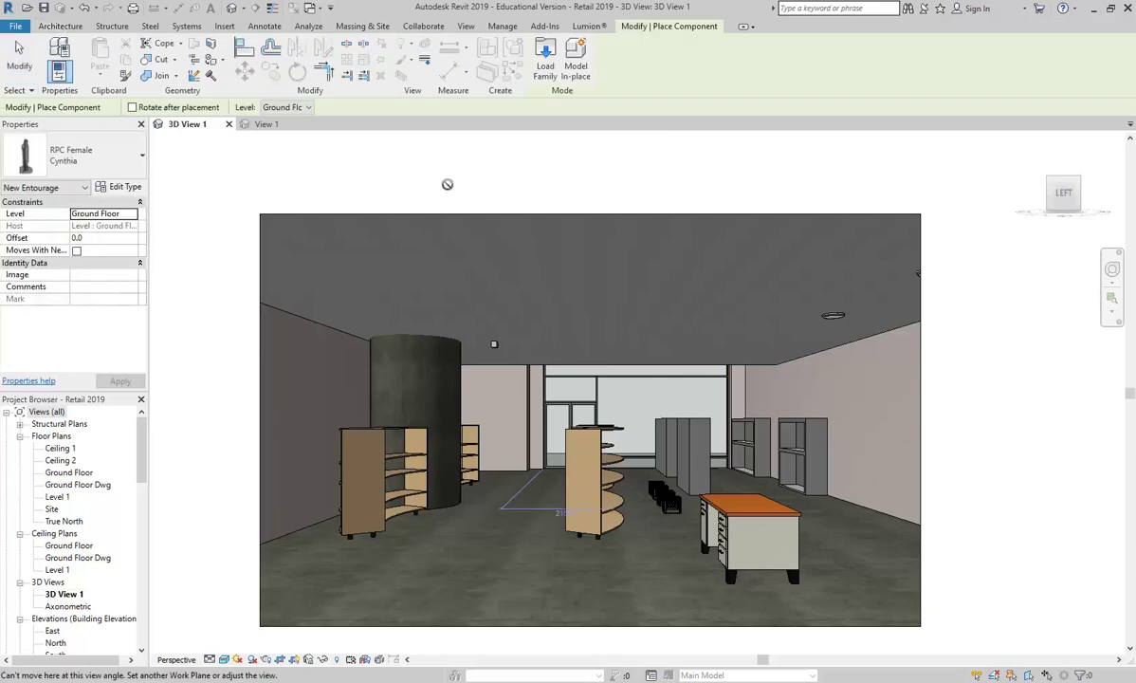
left_click(546, 61)
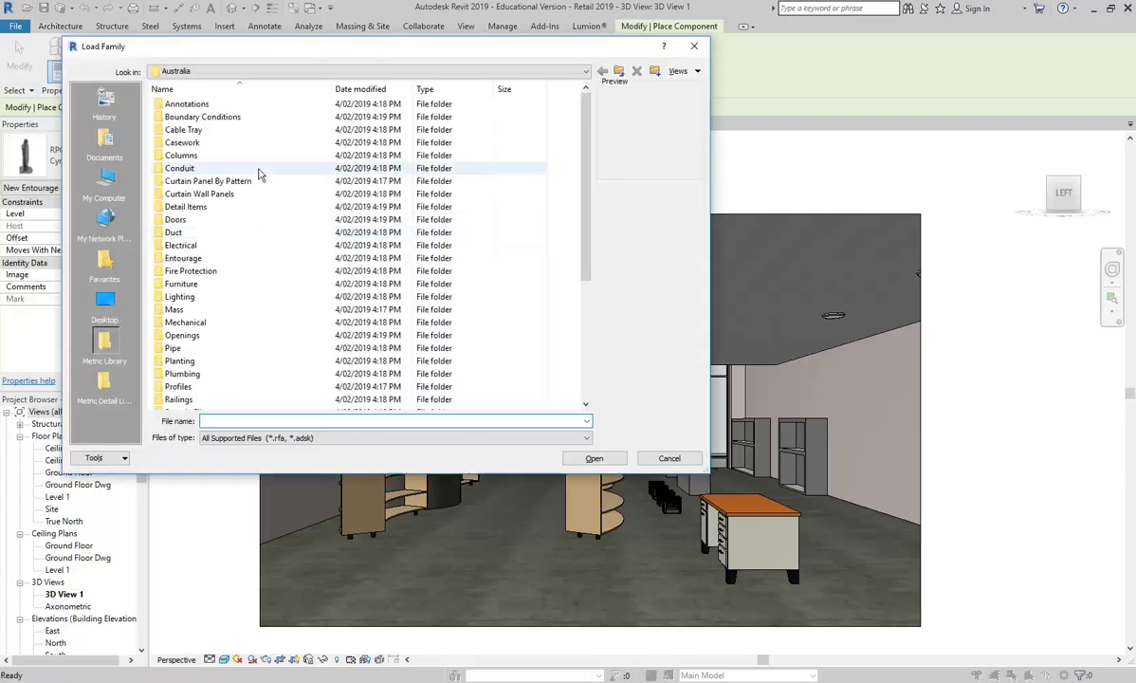
left_click(244, 73)
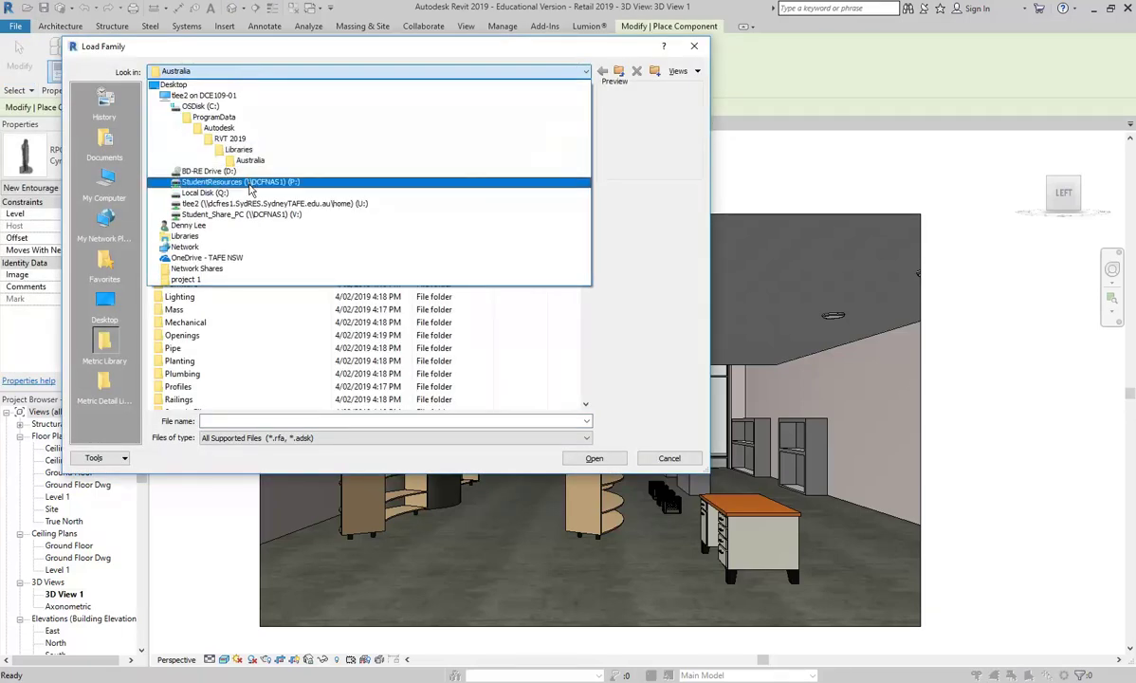
left_click(248, 182)
double_click(213, 117)
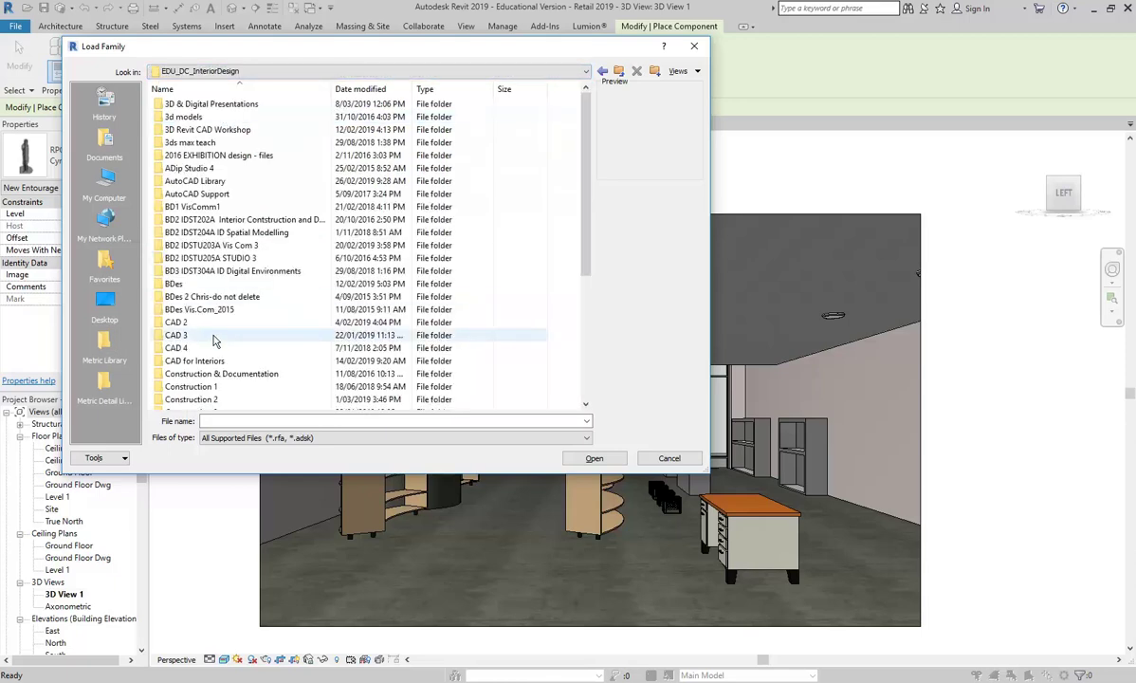
scroll(214, 341, "down", 5)
double_click(189, 362)
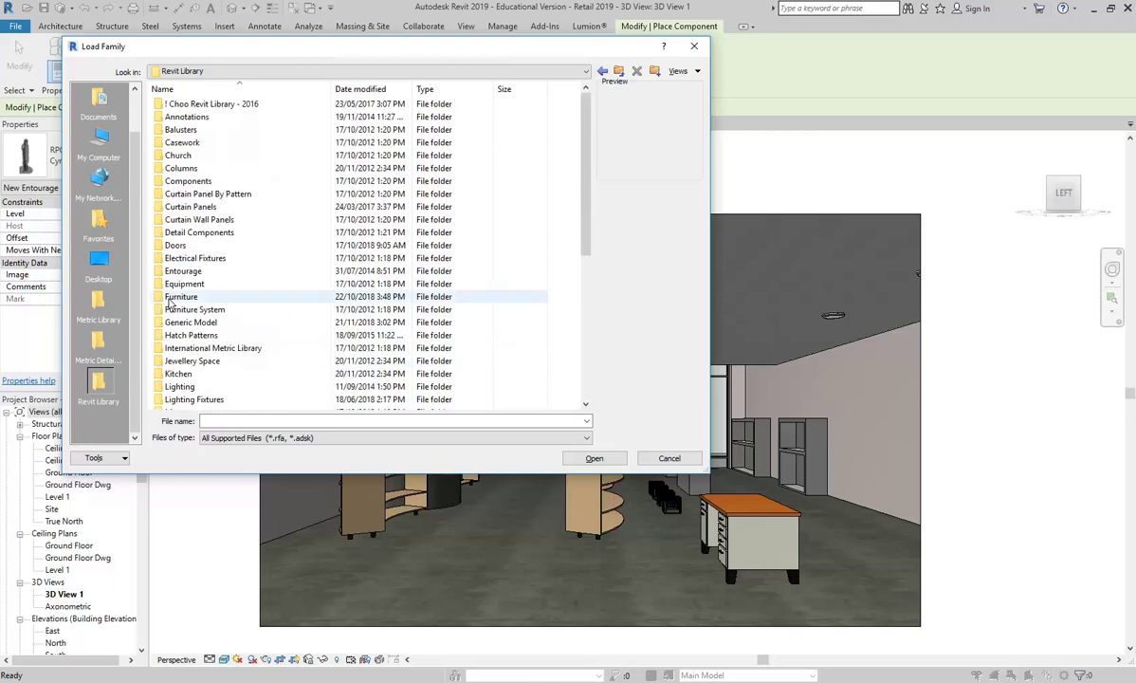
scroll(199, 328, "down", 3)
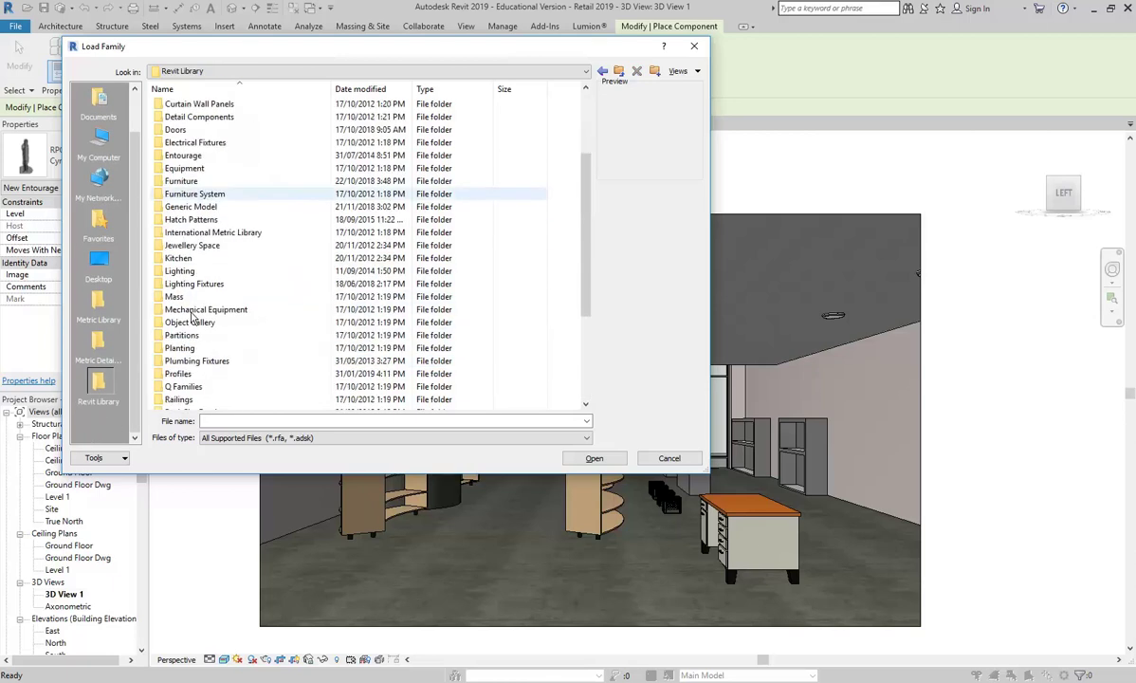
scroll(186, 377, "down", 1)
double_click(183, 372)
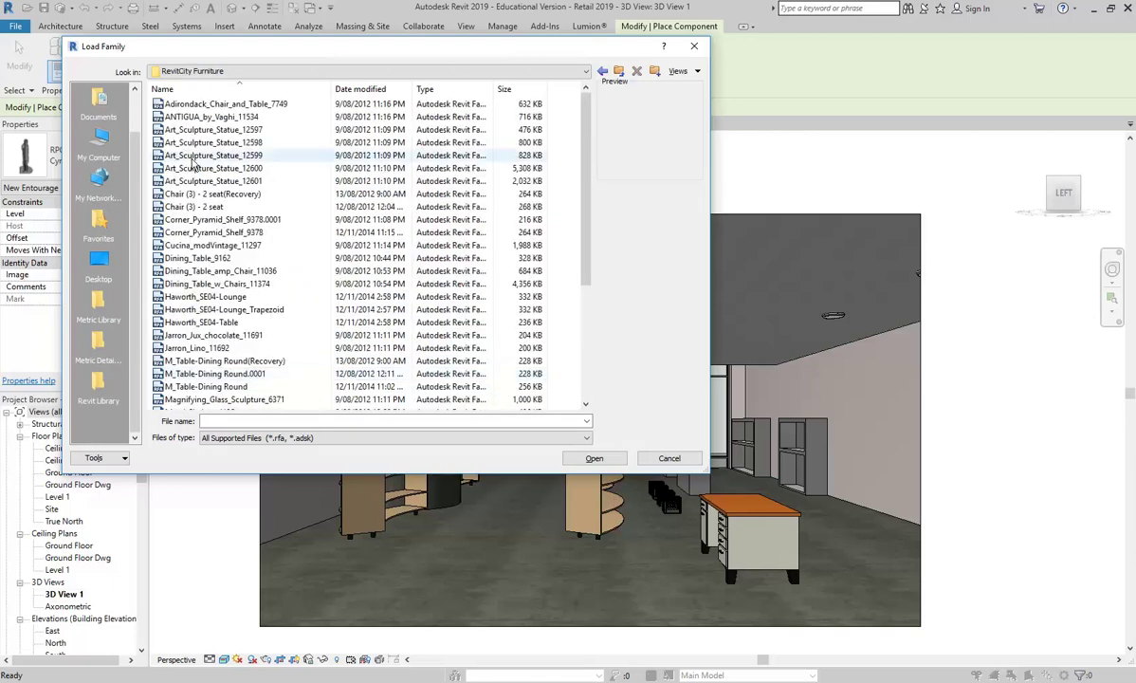
Compare the previews of the chair, table and vase families in RevitCity Furniture, and load Dining_Table_amp_Chair_11036.
left_click(204, 129)
left_click(193, 194)
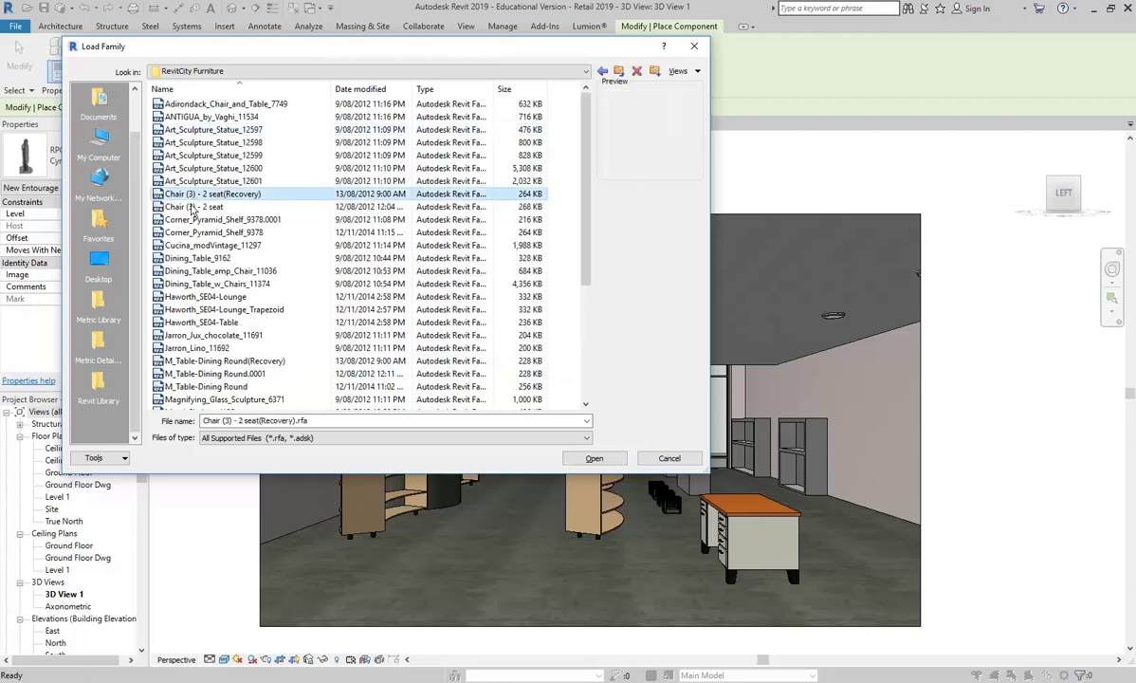
left_click(192, 260)
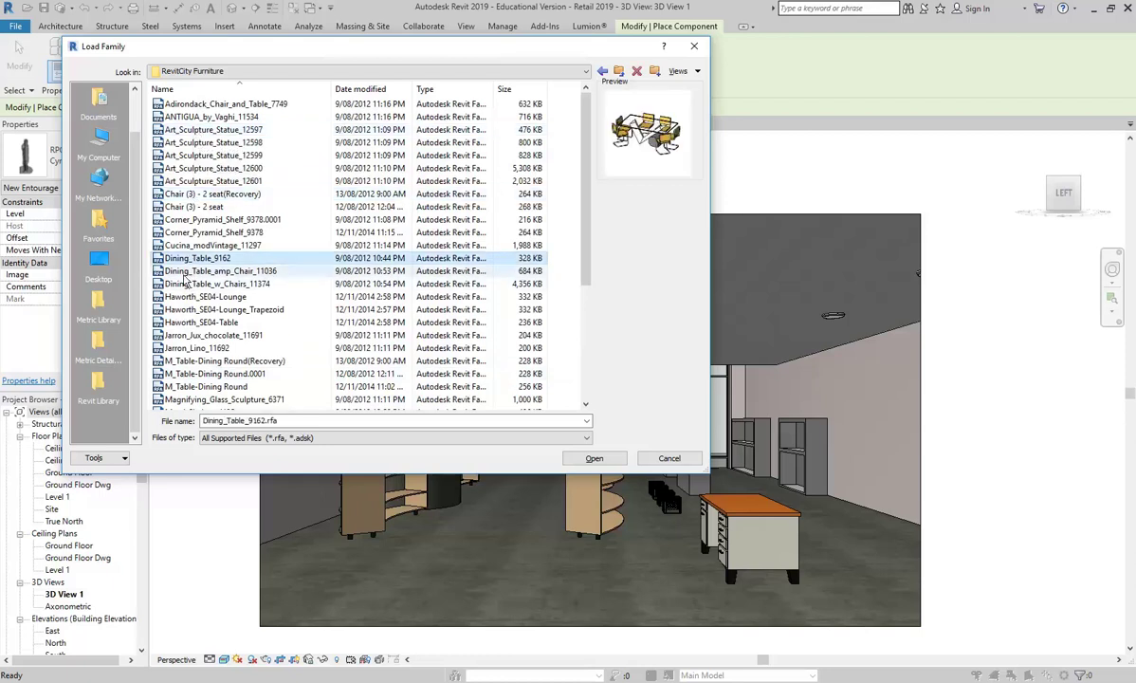
left_click(187, 271)
left_click(187, 297)
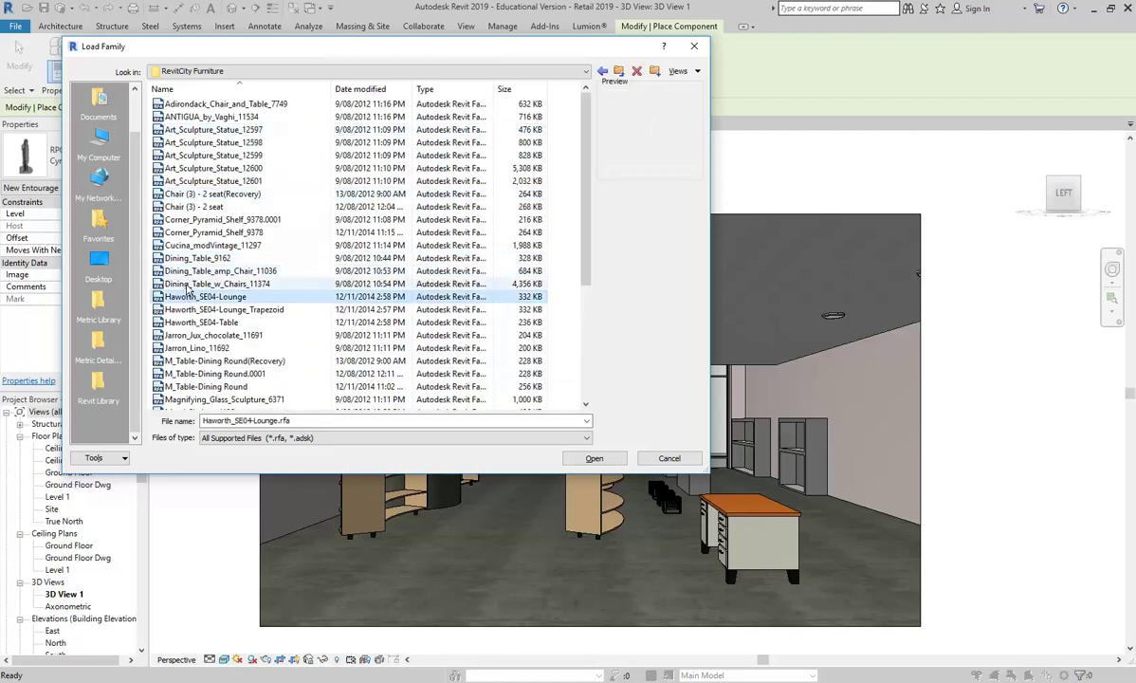
left_click(190, 284)
left_click(187, 297)
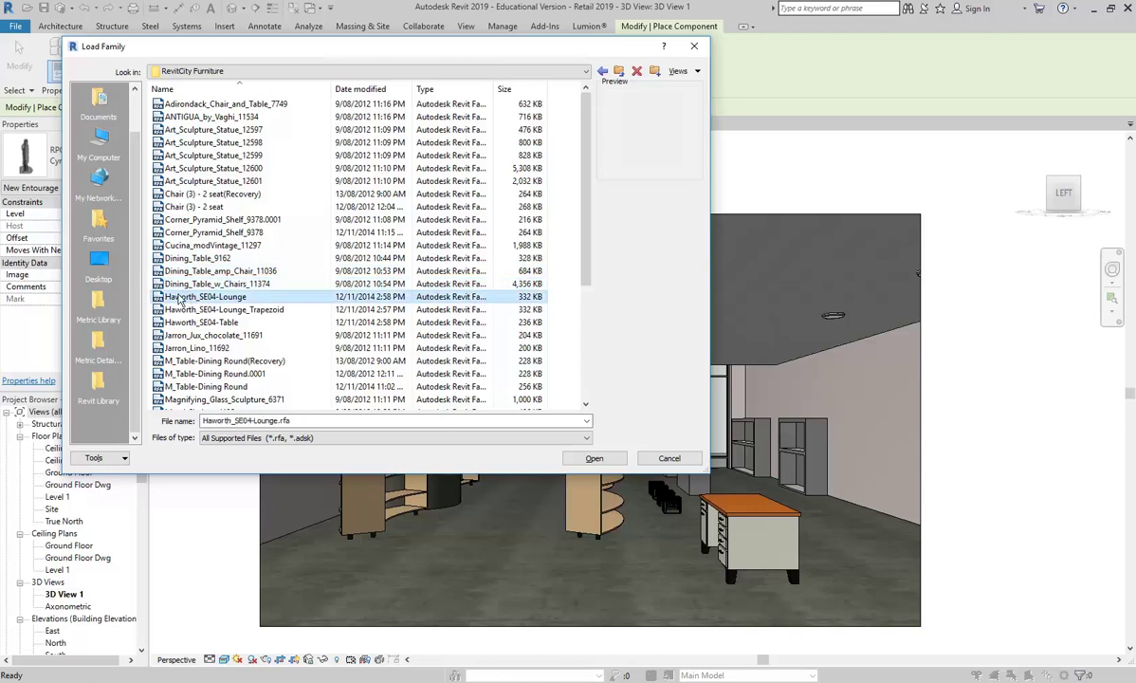
left_click(187, 311)
left_click(184, 323)
left_click(181, 336)
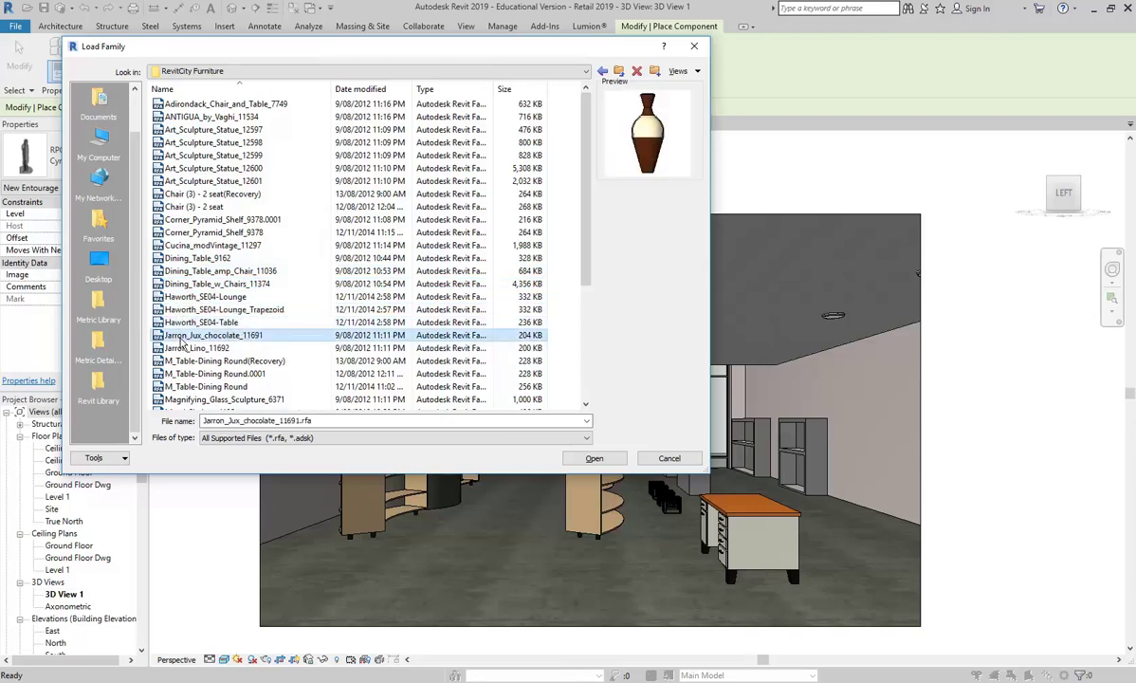
left_click(182, 297)
left_click(181, 283)
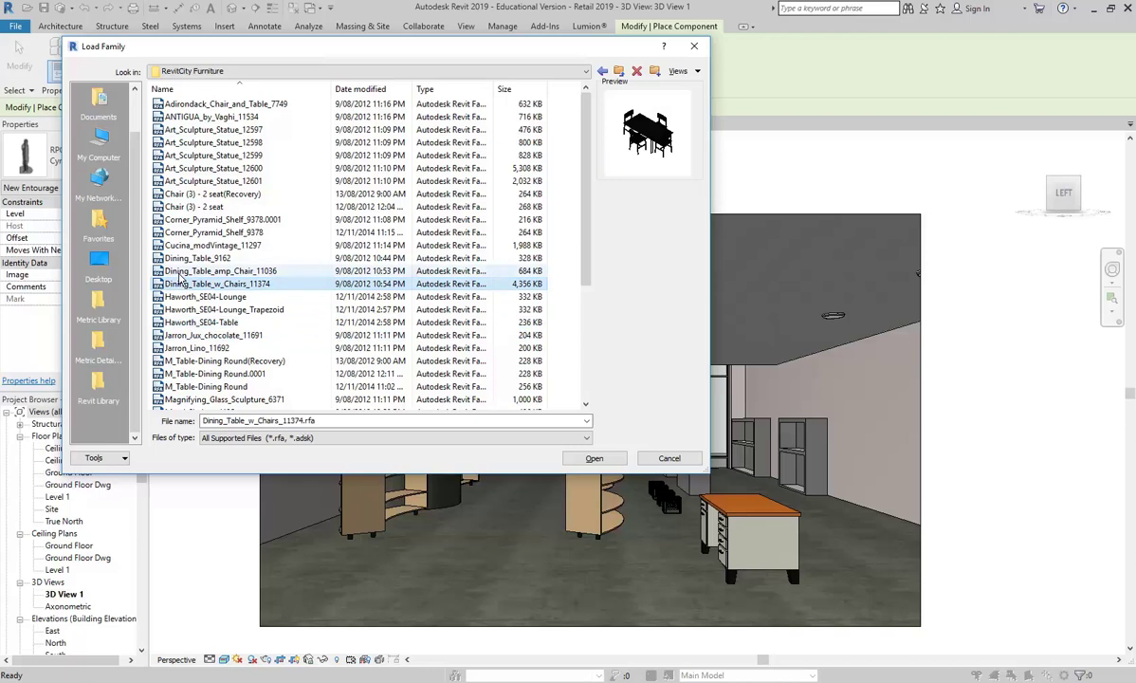
left_click(605, 458)
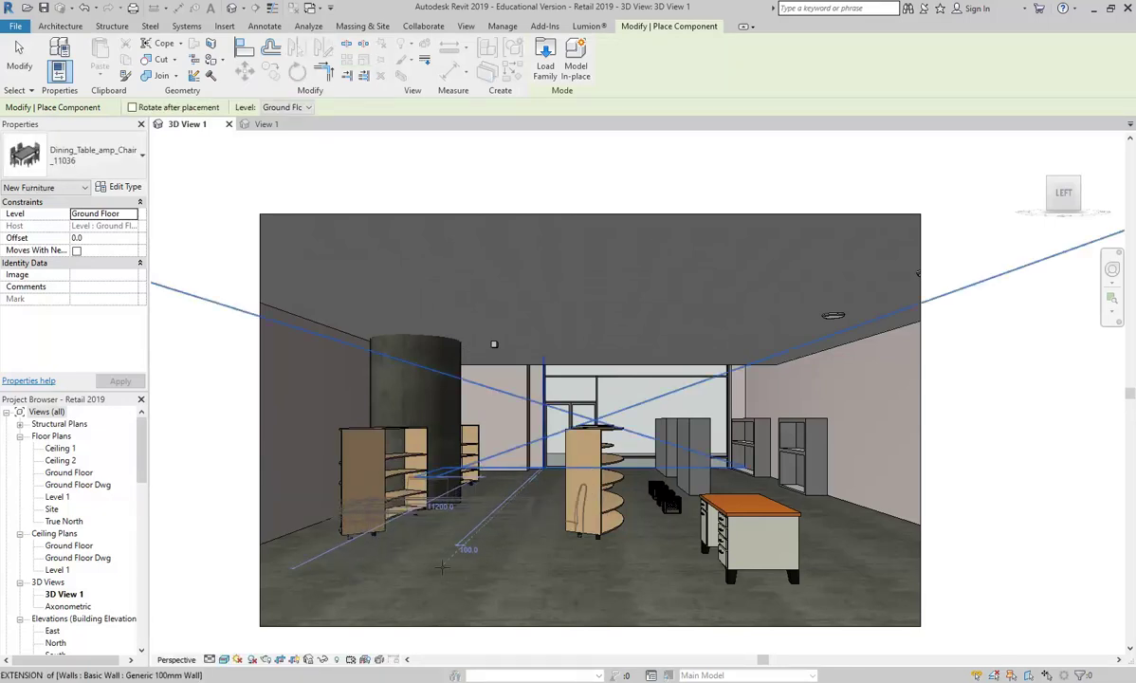
Place one dining table and chair set on the Ground Floor in front of the round column.
left_click(438, 527)
key("Escape")
key("Escape")
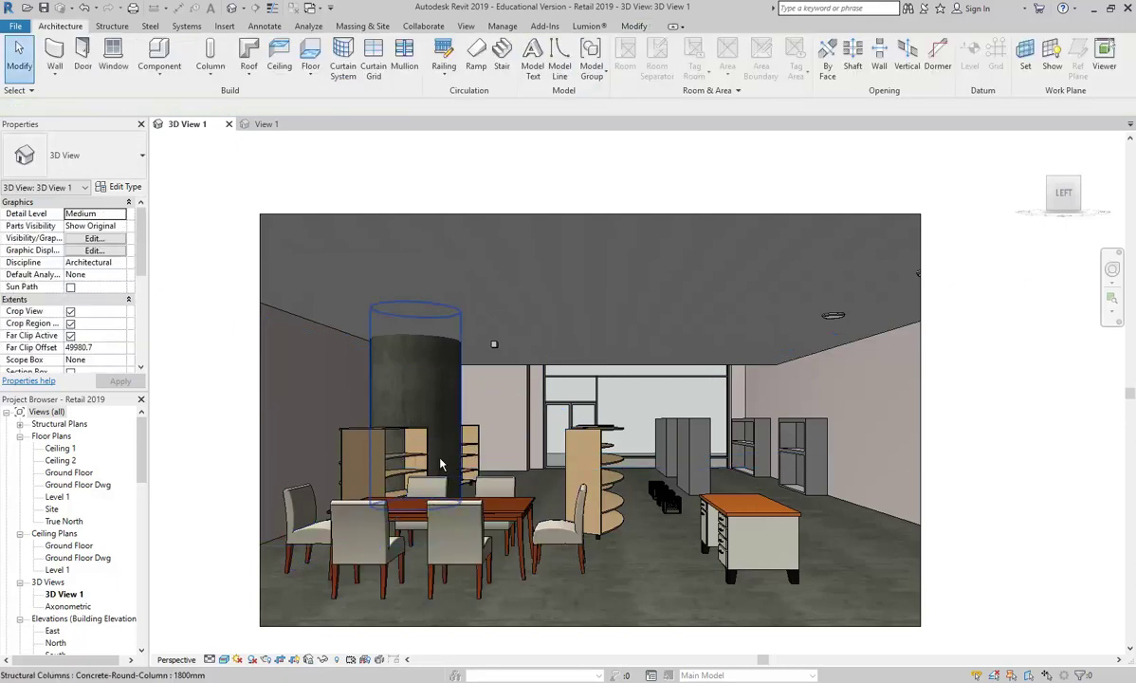
Check the type properties of the placed dining set for material parameters, leaving them as they are.
left_click(426, 507)
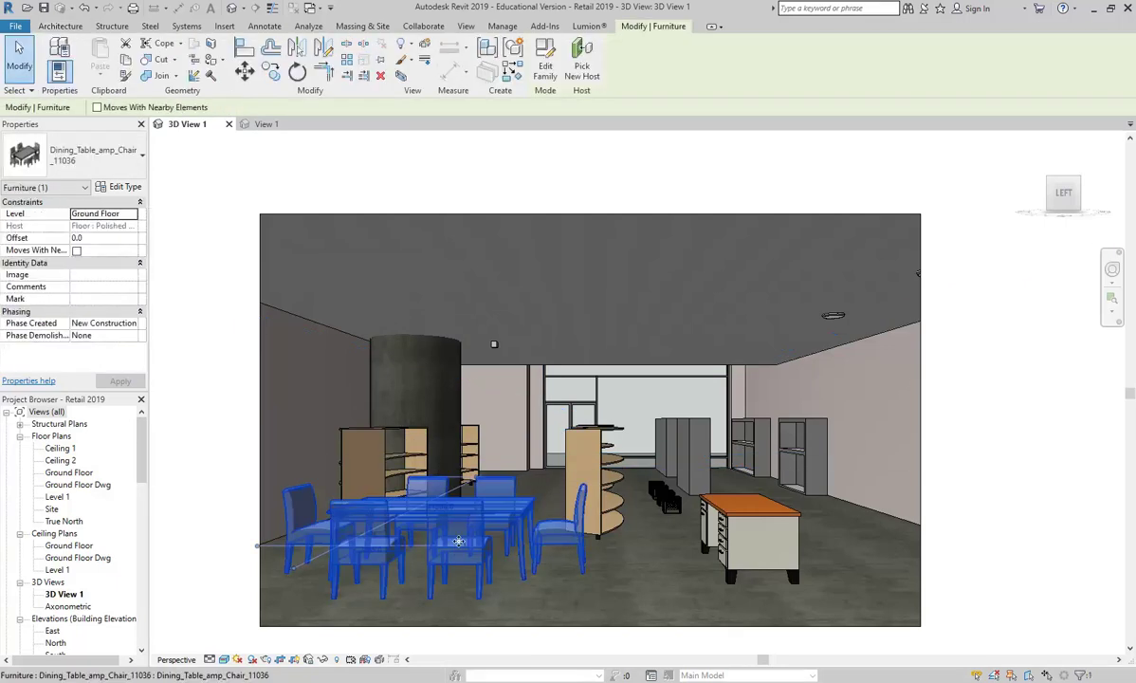
left_click(125, 188)
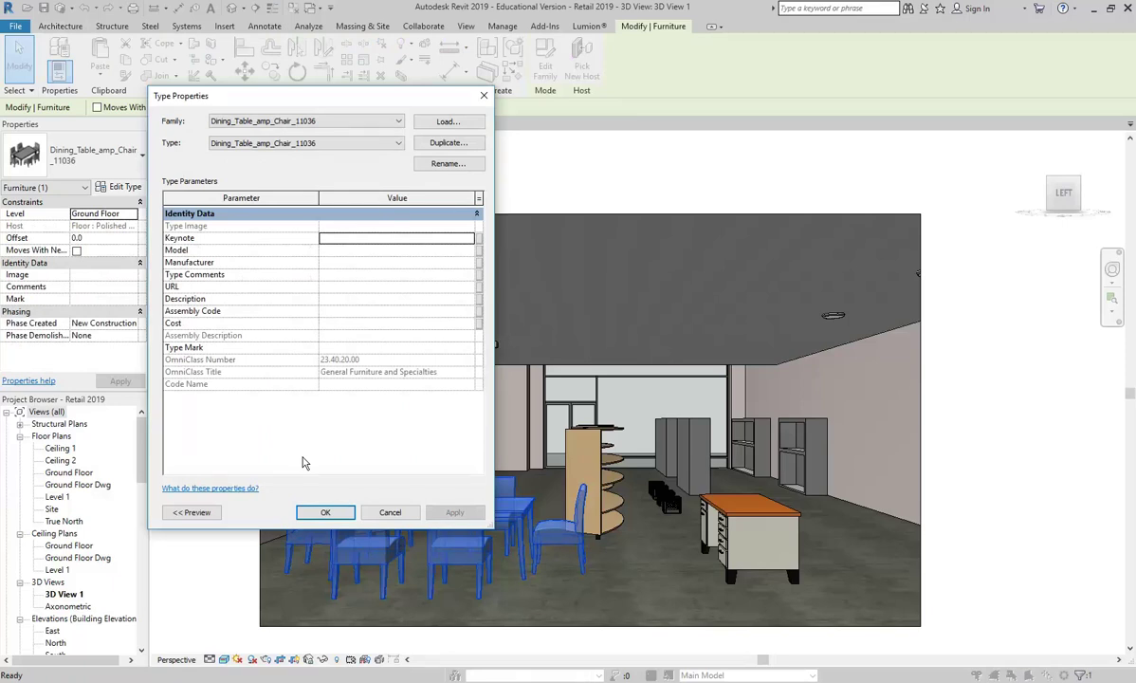
left_click(388, 512)
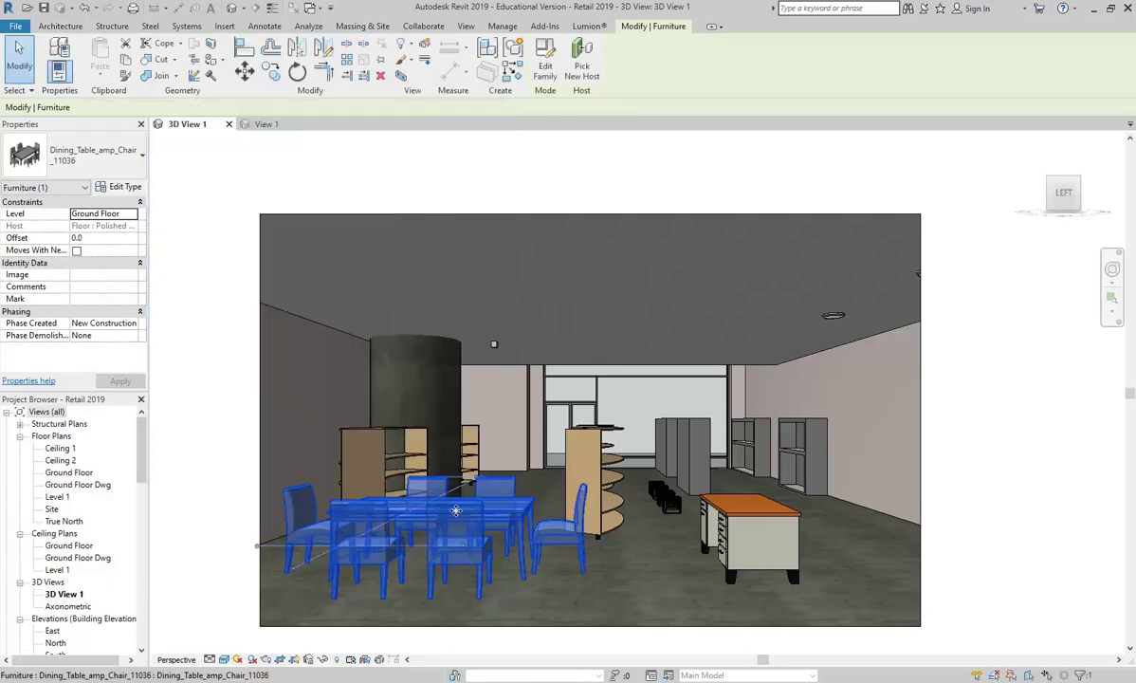
Open the dining set family for editing and check the material assigned to the table's apron sweep.
left_click(545, 59)
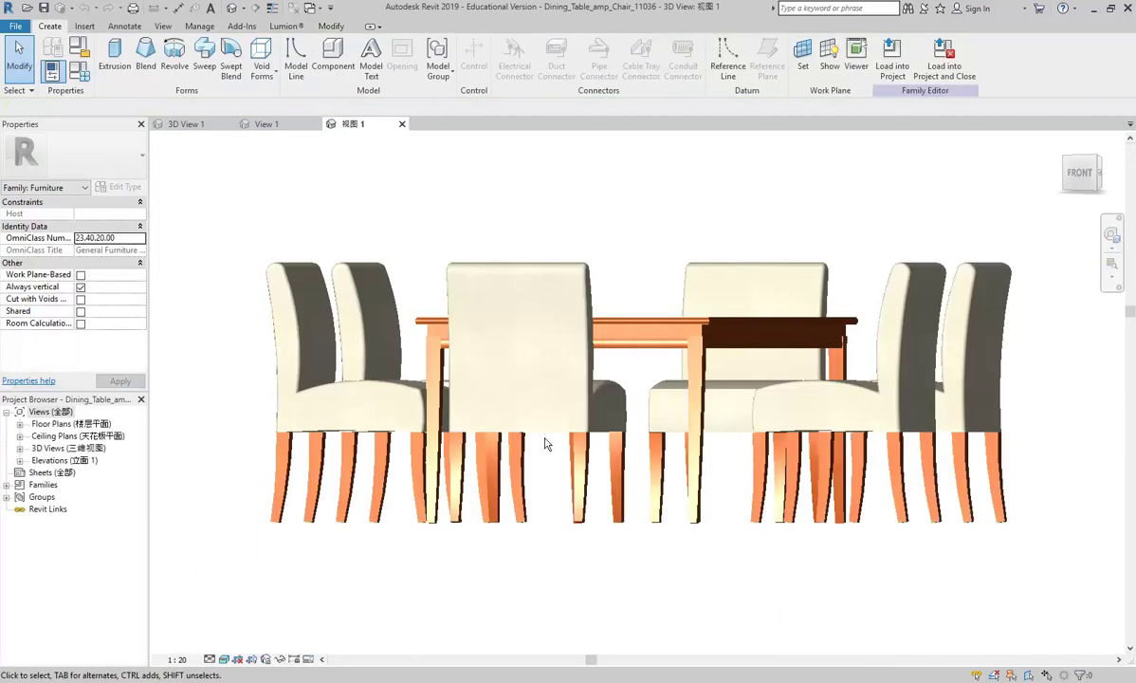
left_click(637, 349)
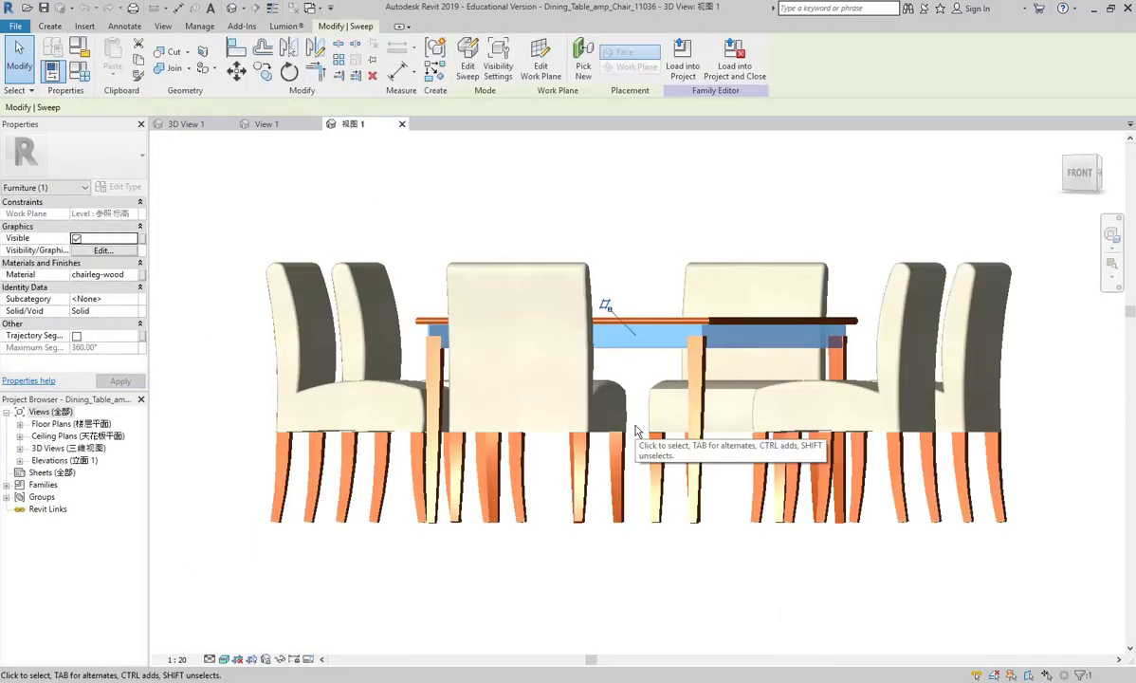
left_click(644, 253)
middle_click_drag(644, 253, 617, 297, "shift")
scroll(617, 297, "up", 3)
Select the table's apron, all four table legs and the tabletop with its edge together.
left_click(596, 451)
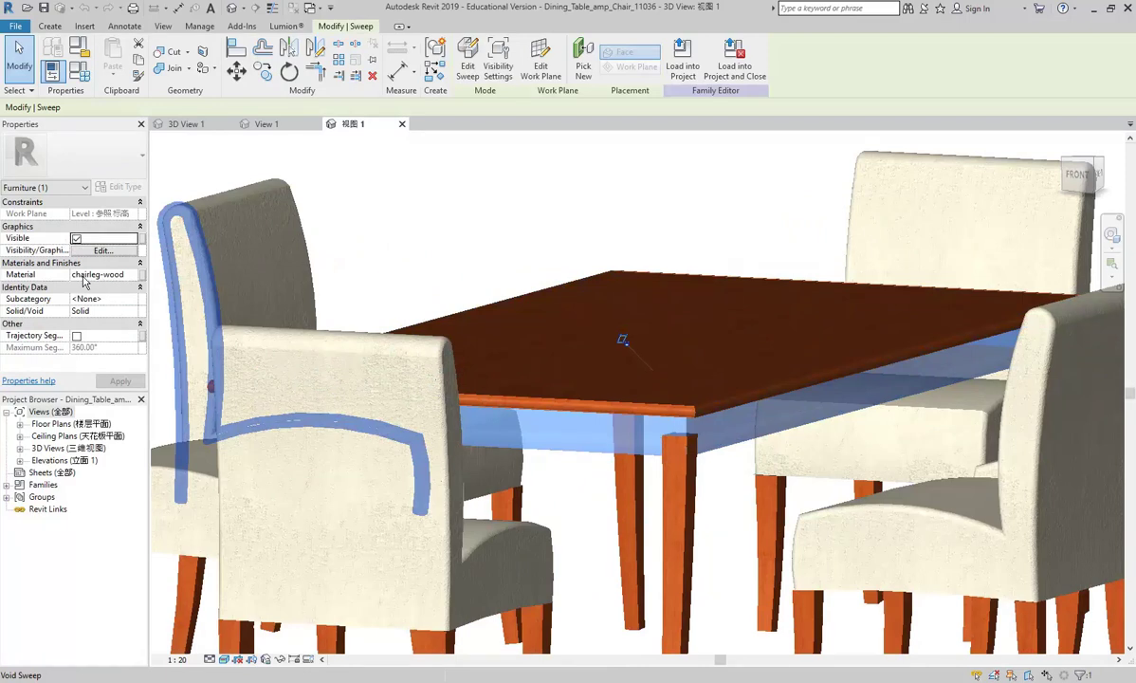
scroll(611, 327, "down", 1)
middle_click_drag(611, 327, 545, 258)
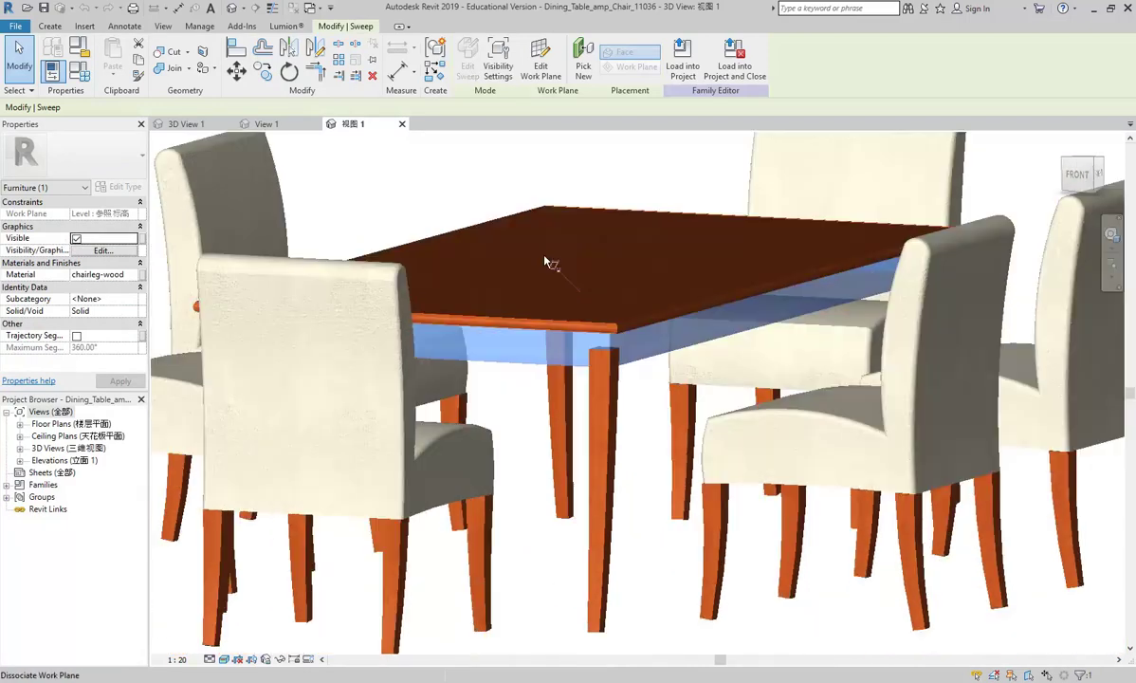
left_click(567, 415, "ctrl")
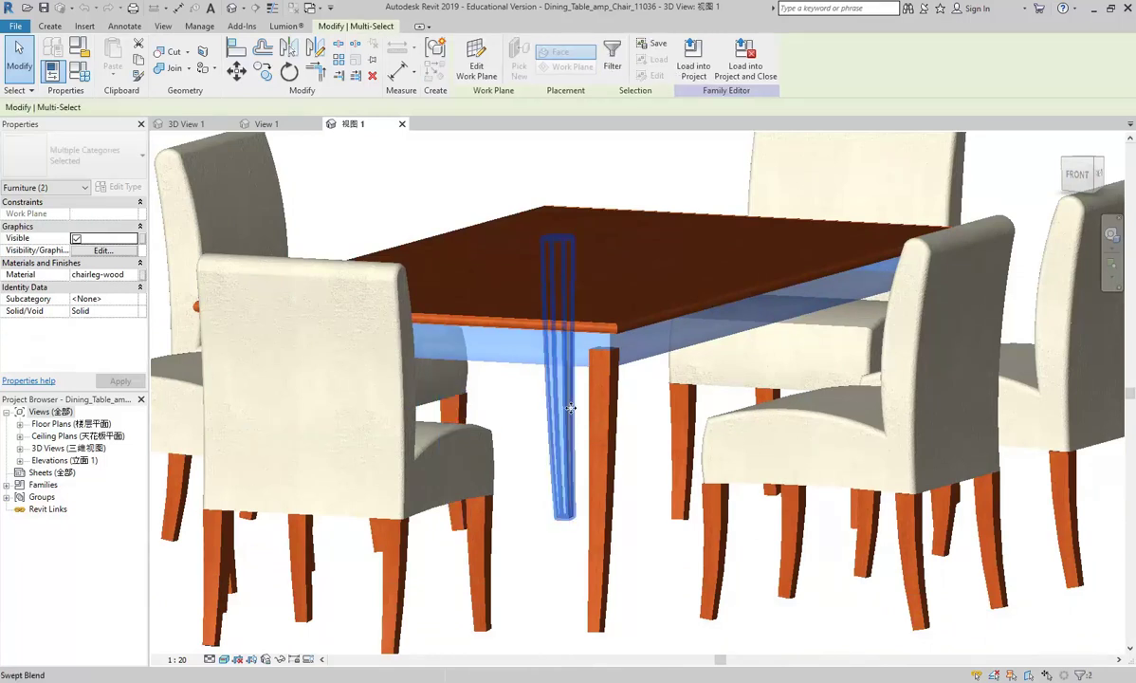
left_click(603, 455, "ctrl")
middle_click_drag(723, 444, 583, 431, "shift")
left_click(699, 534, "ctrl")
middle_click_drag(759, 394, 568, 432, "shift")
middle_click_drag(872, 443, 531, 474, "shift")
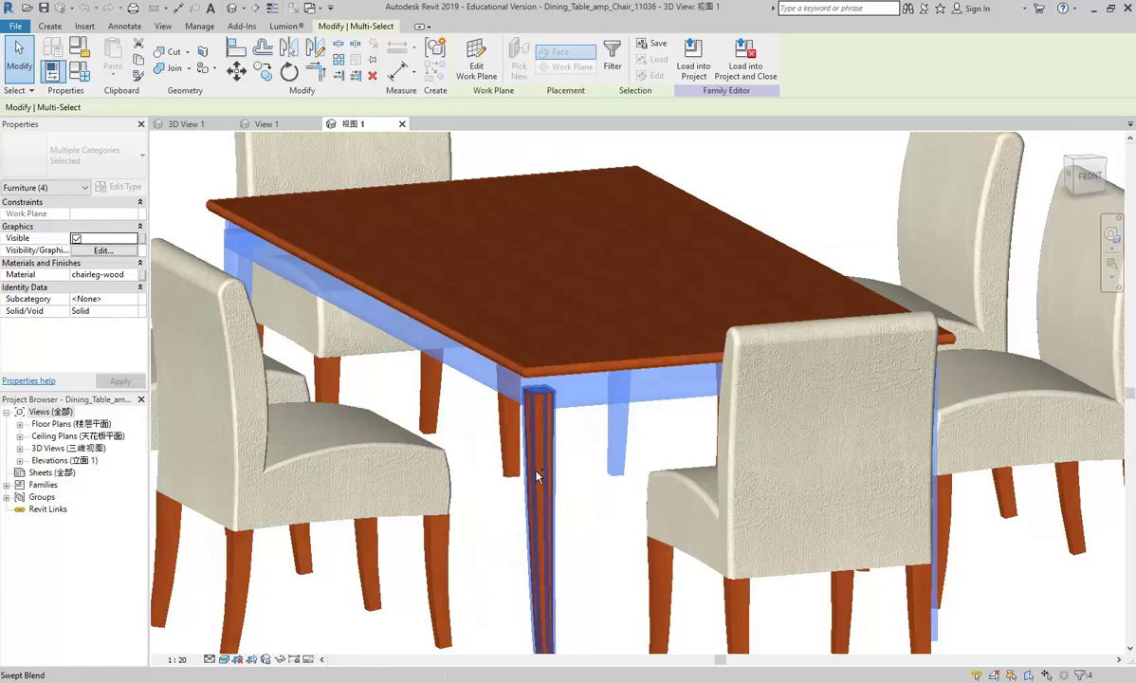
left_click(536, 476, "ctrl")
left_click(524, 335, "ctrl")
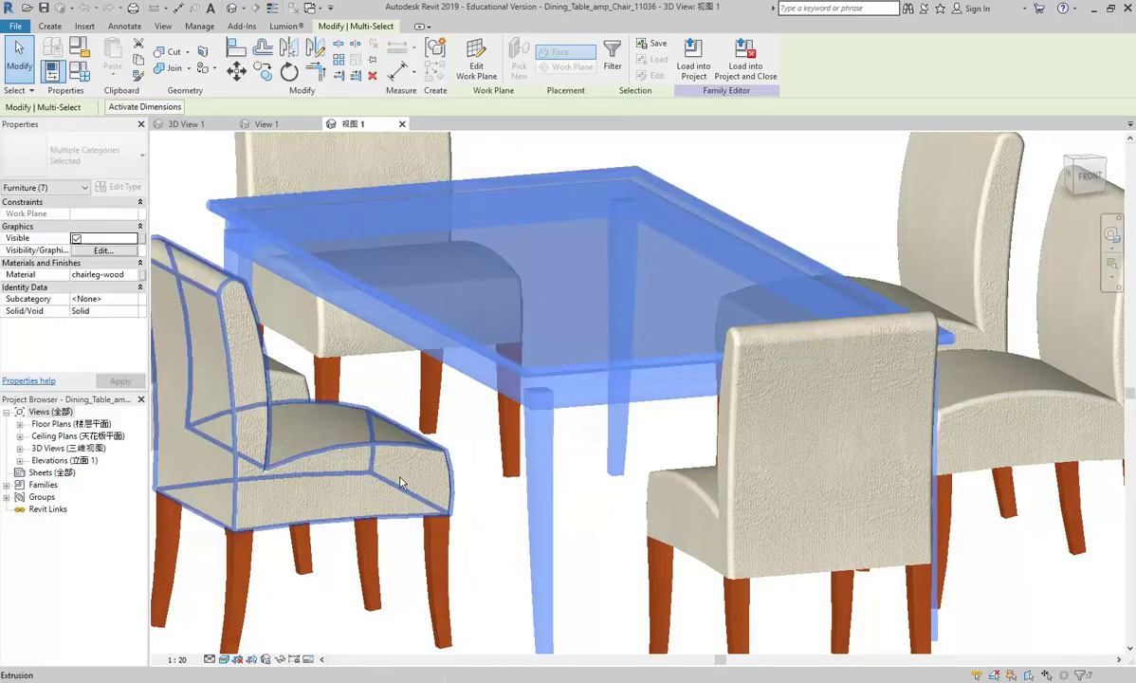
Add the legs of all the chairs to the table selection with a selection window around their lower ends.
left_click(348, 474, "ctrl")
middle_click_drag(348, 475, 601, 505, "shift")
middle_click_drag(720, 533, 599, 487, "shift")
scroll(599, 486, "down", 3)
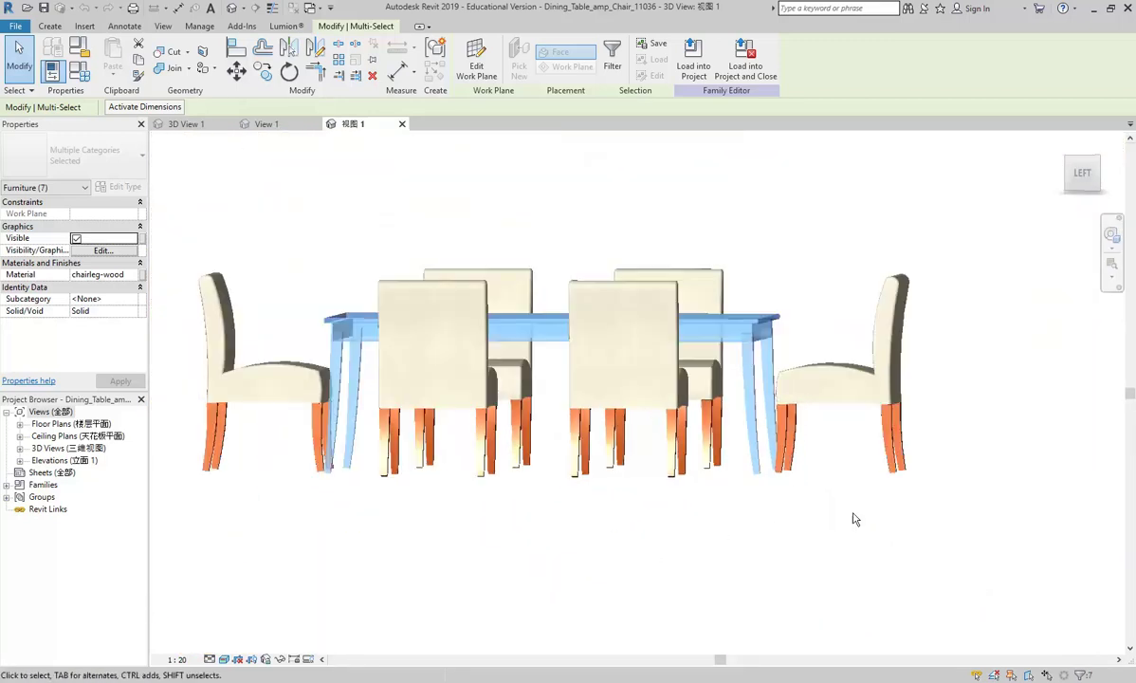
left_click_drag(953, 535, 626, 540)
left_click_drag(968, 552, 187, 456)
middle_click_drag(404, 451, 536, 547, "shift")
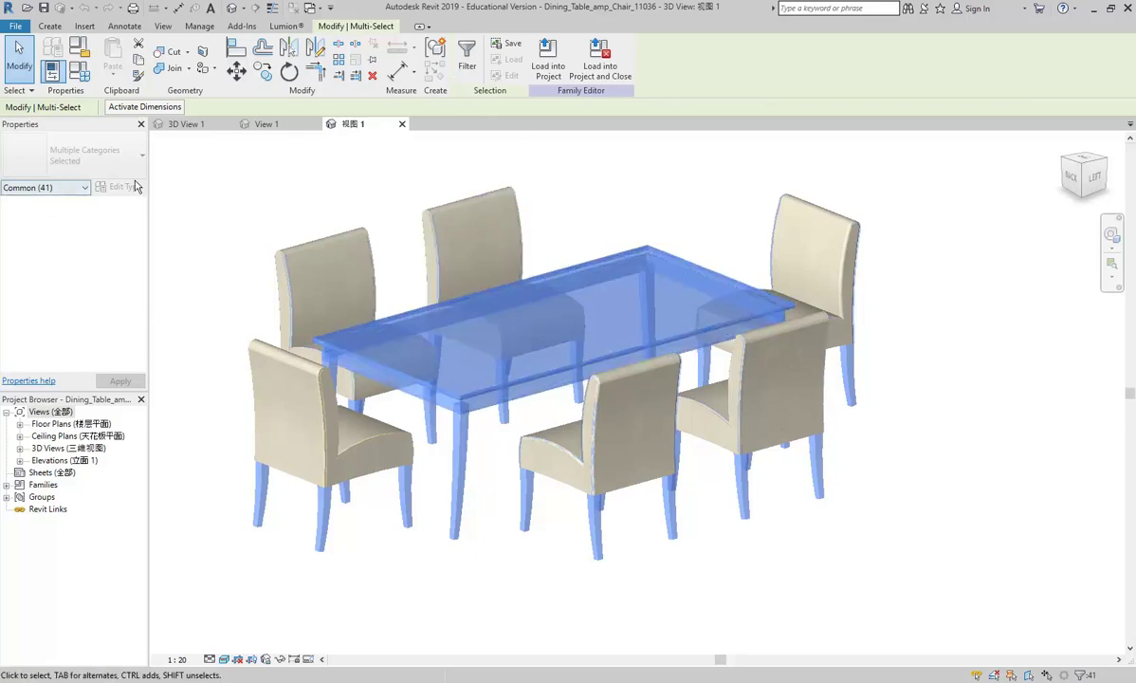
Filter the Furniture (Void) elements out of the selection, keeping only the solid Furniture parts.
left_click(85, 189)
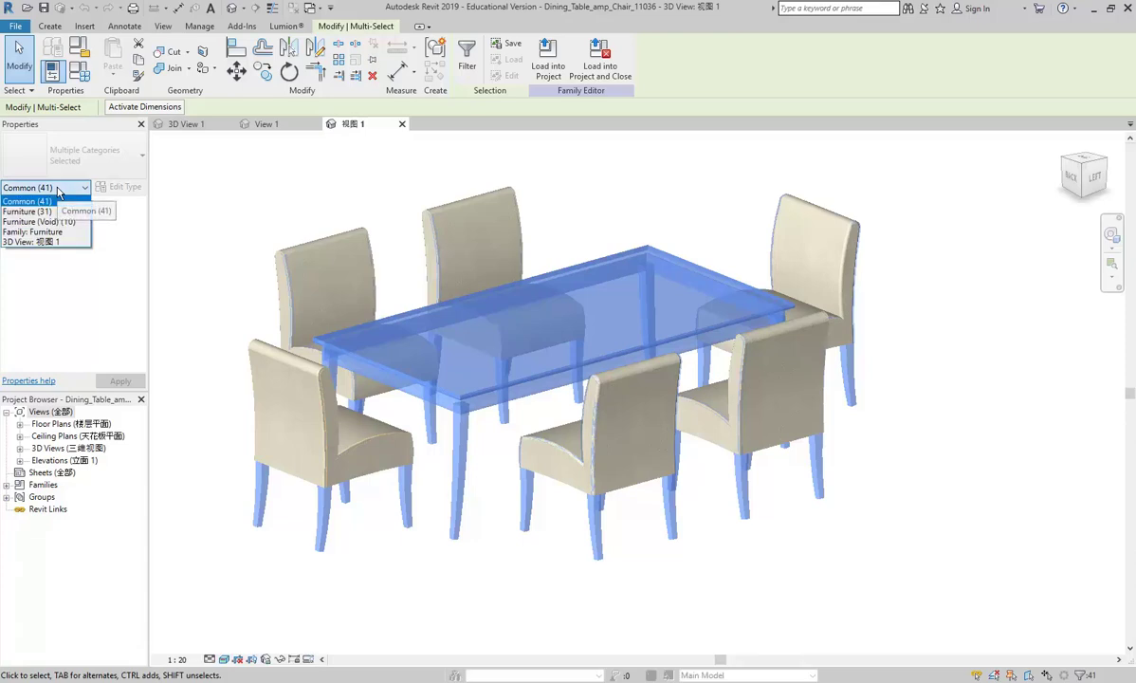
left_click(59, 192)
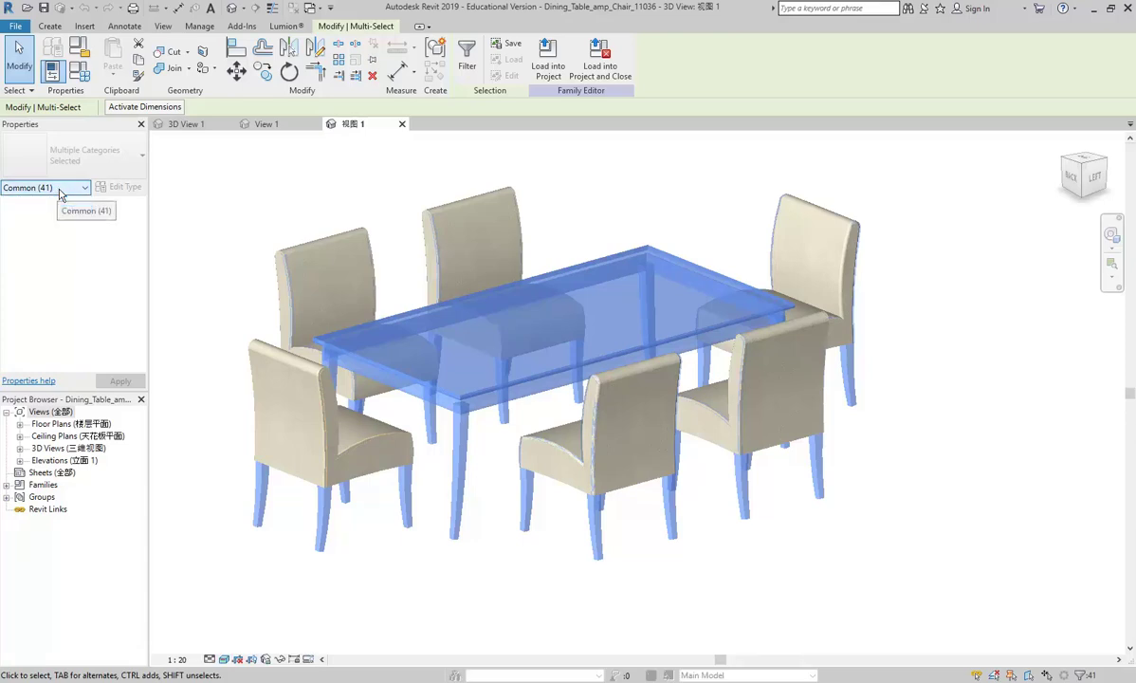
left_click(467, 59)
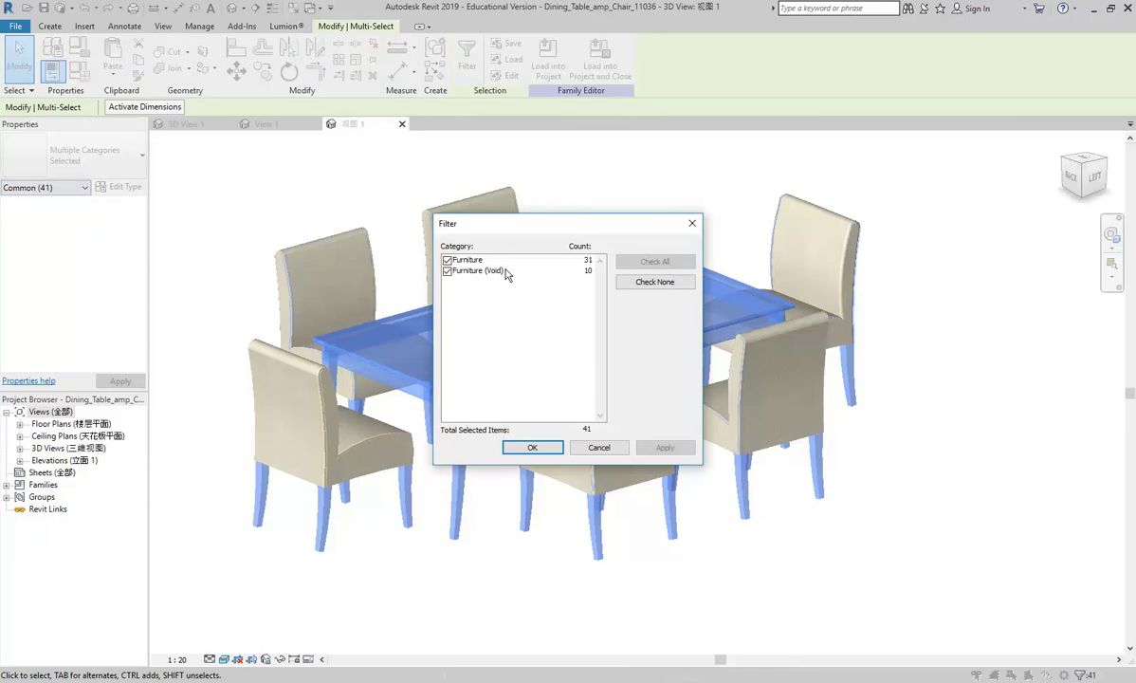
left_click(447, 271)
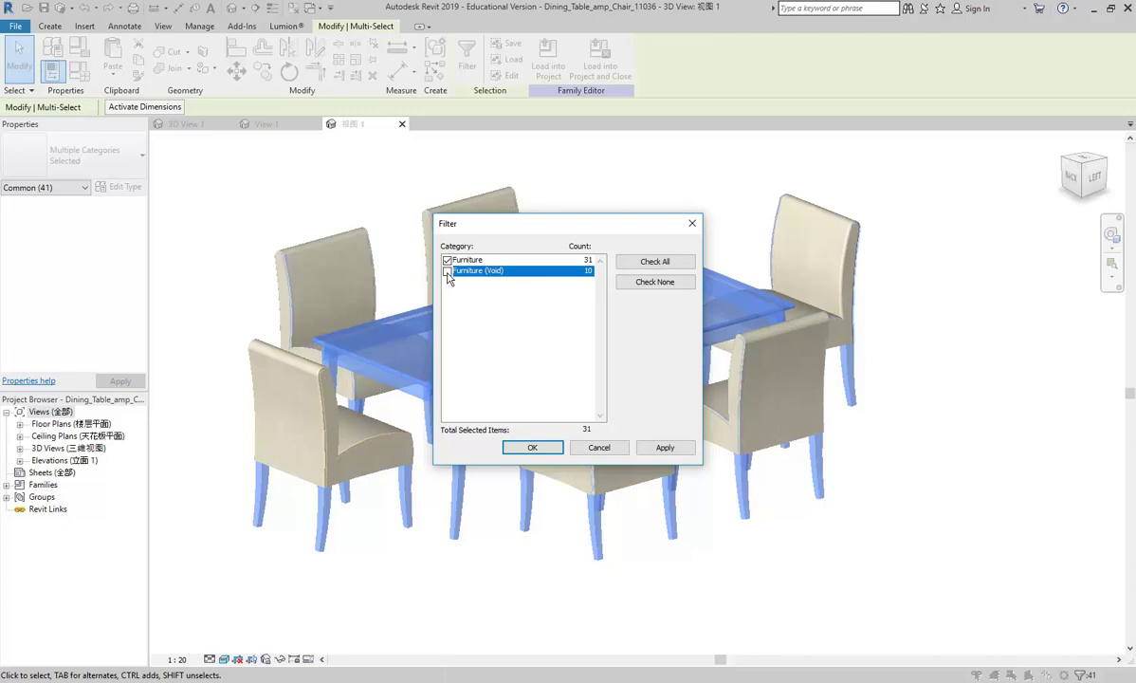
left_click(532, 447)
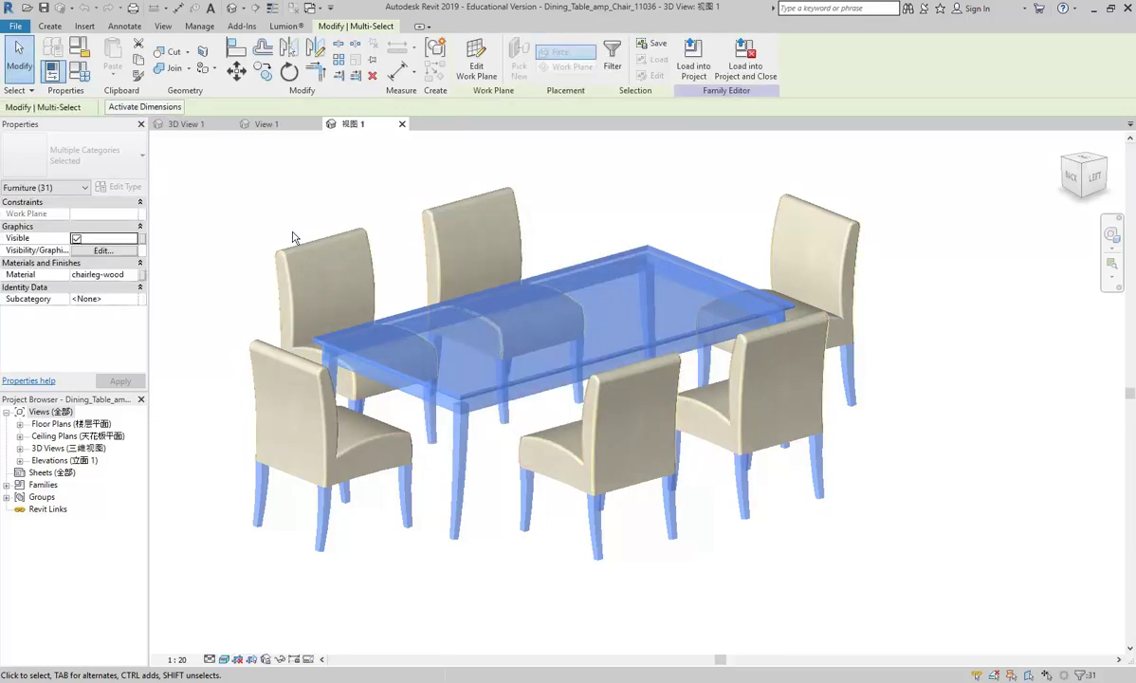
left_click(52, 189)
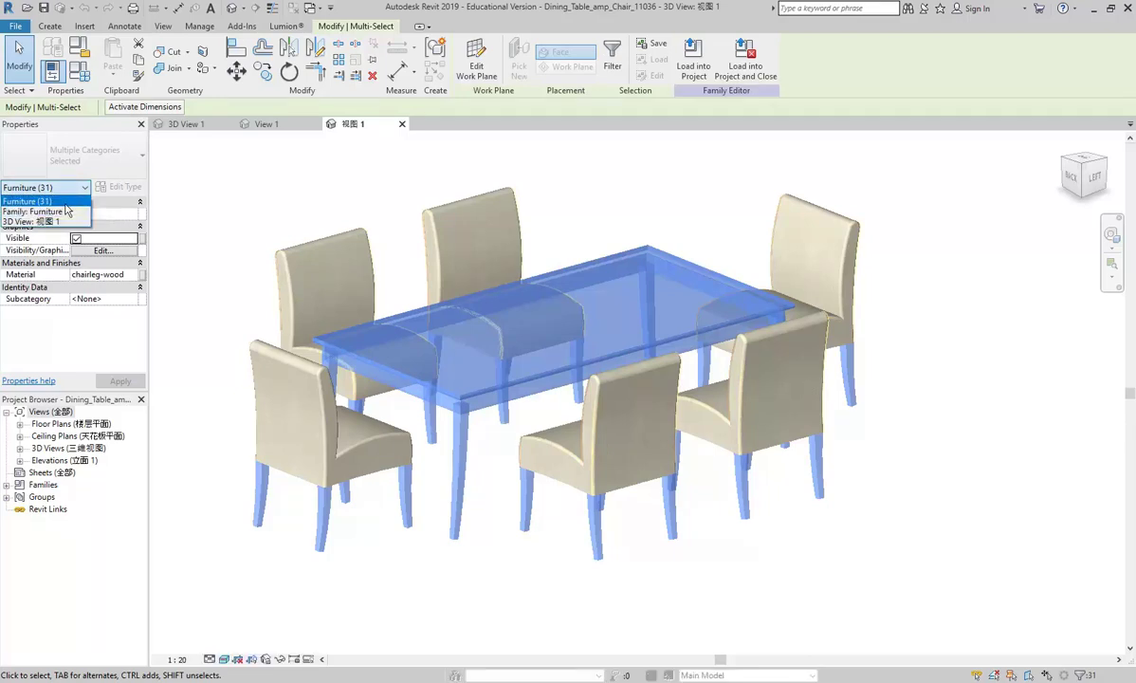
left_click(66, 197)
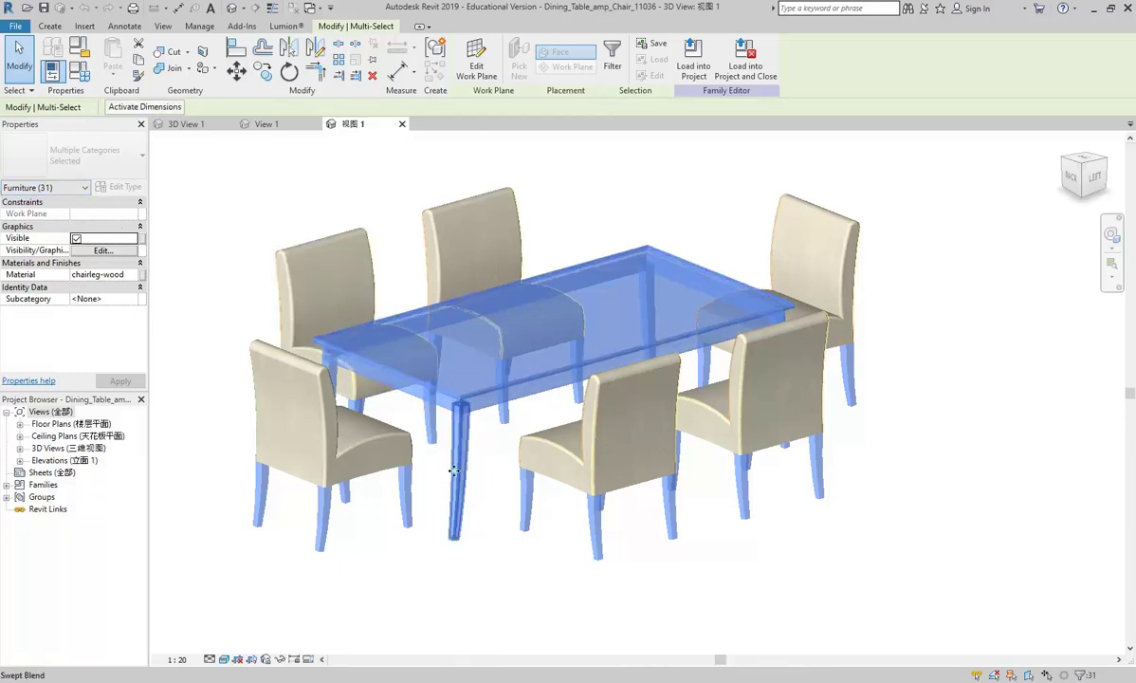
Associate the selected parts' Material with a new type family parameter named Table-Chair-Legs, grouped under Materials and Finishes.
left_click(143, 277)
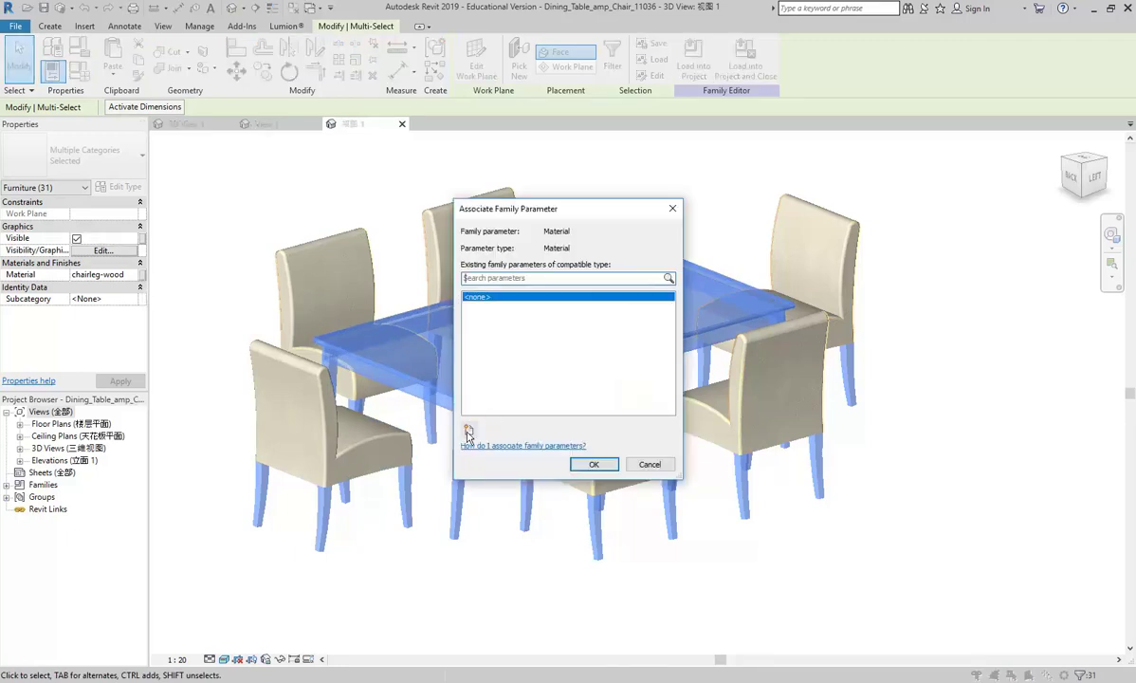
left_click(466, 431)
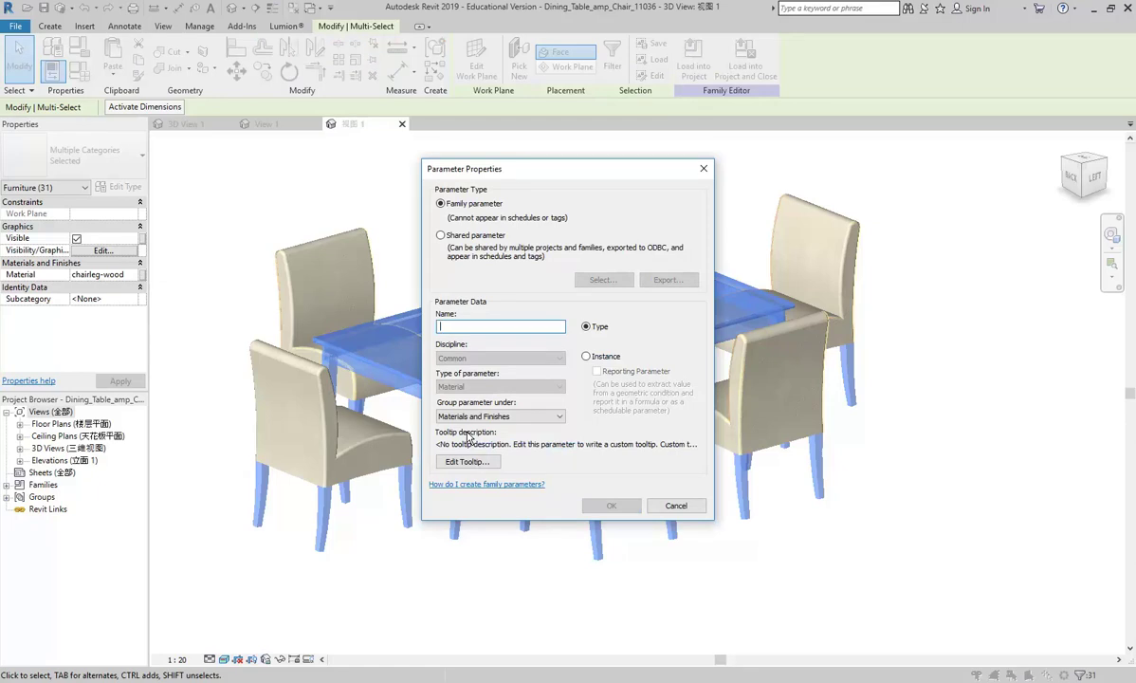
type("Tab")
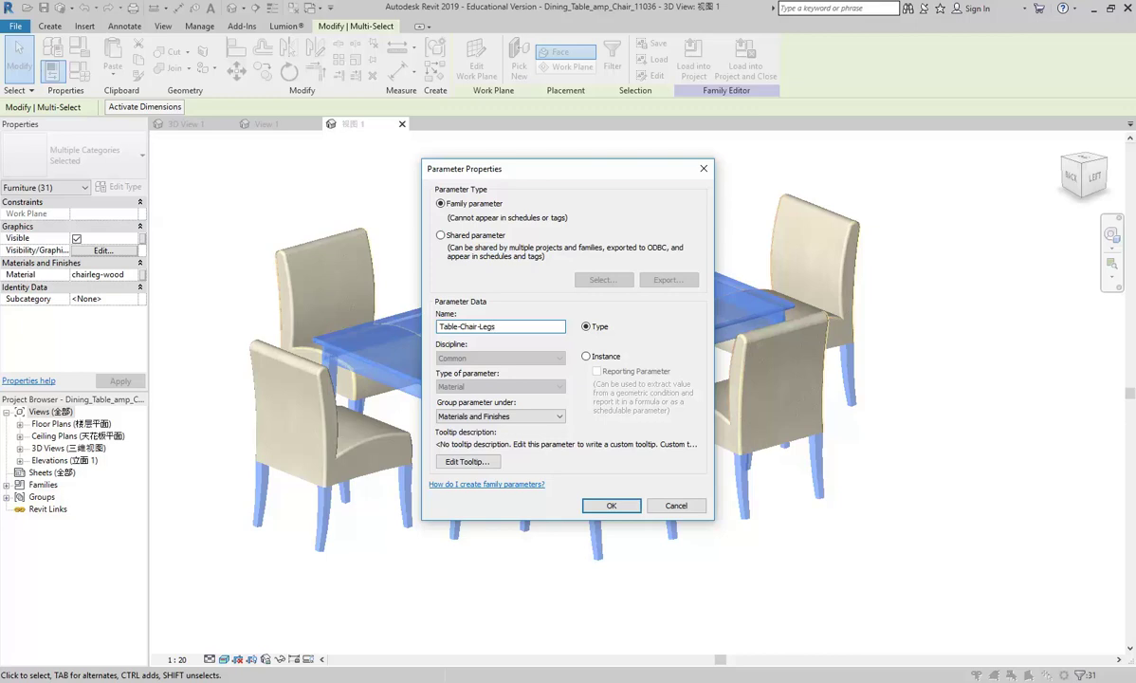
left_click(612, 506)
left_click(592, 462)
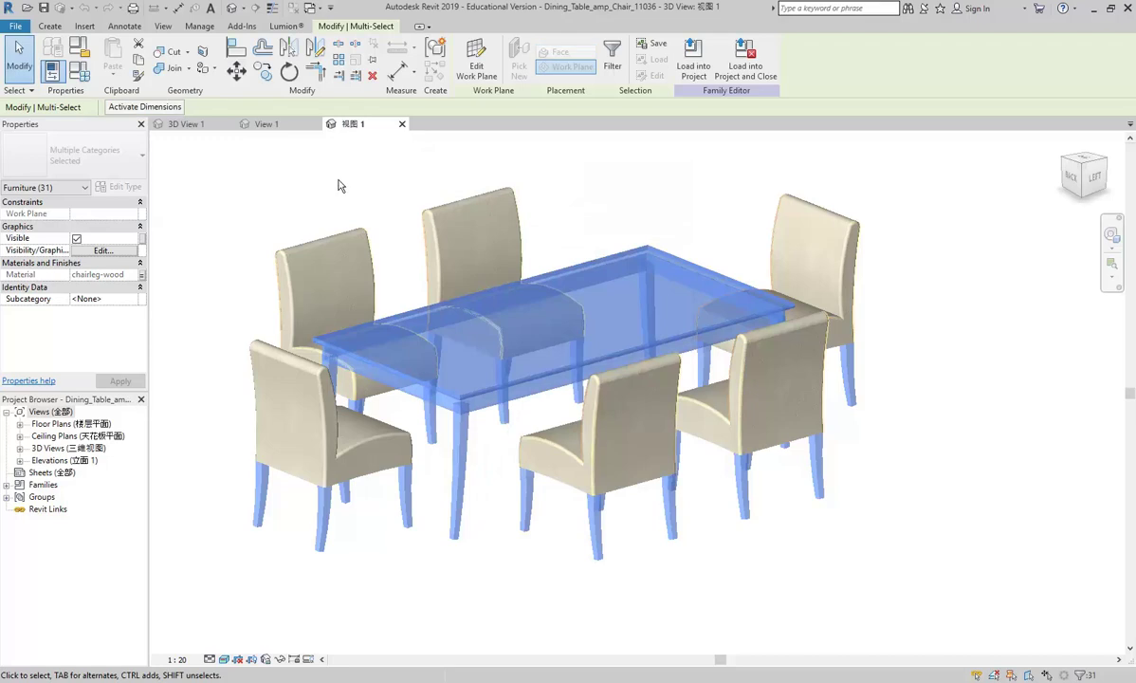
left_click(333, 186)
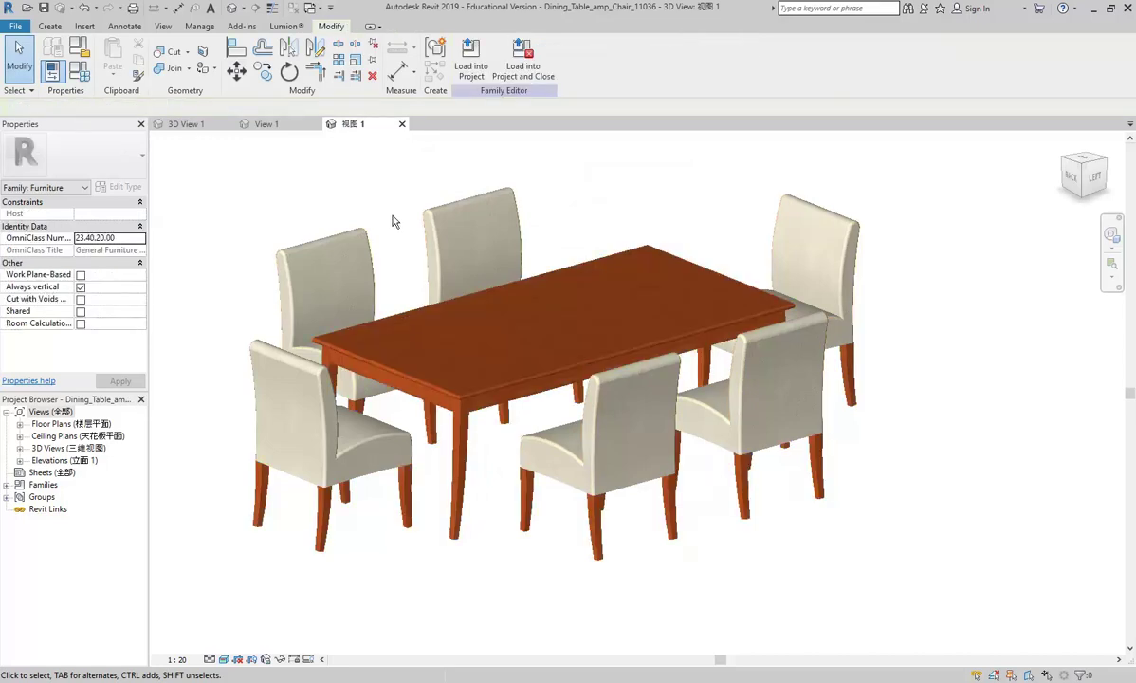
Save the dining set family, replacing the existing Dining_Table_amp_Chair_11036.rfa file.
middle_click_drag(396, 220, 423, 246)
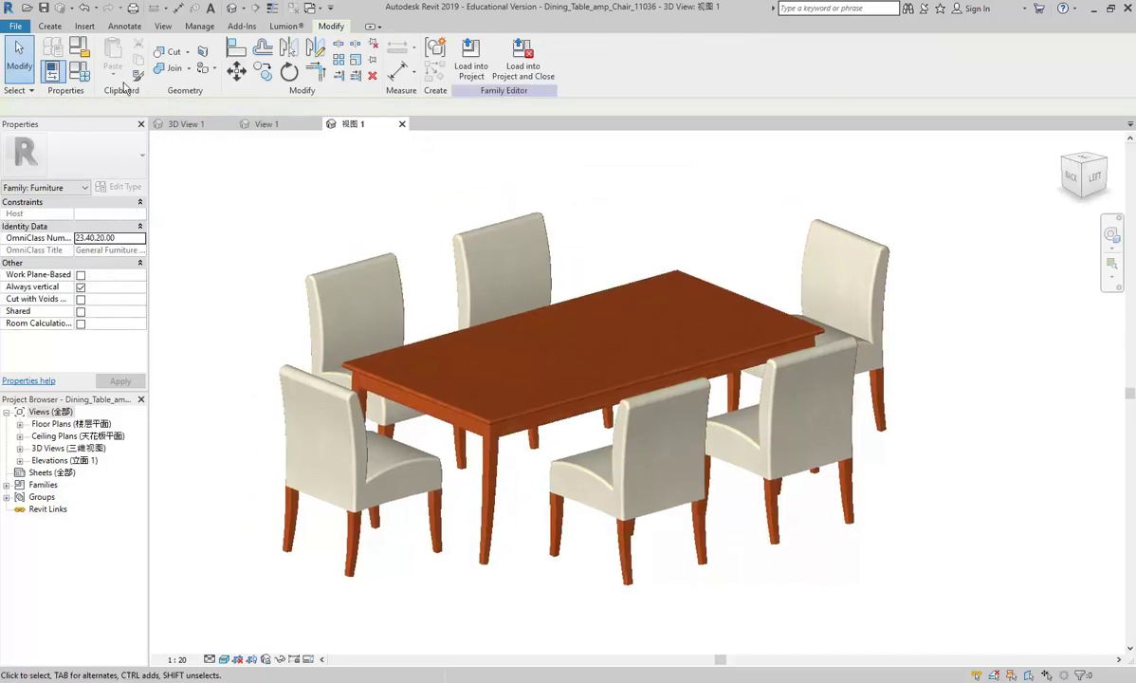
left_click(15, 26)
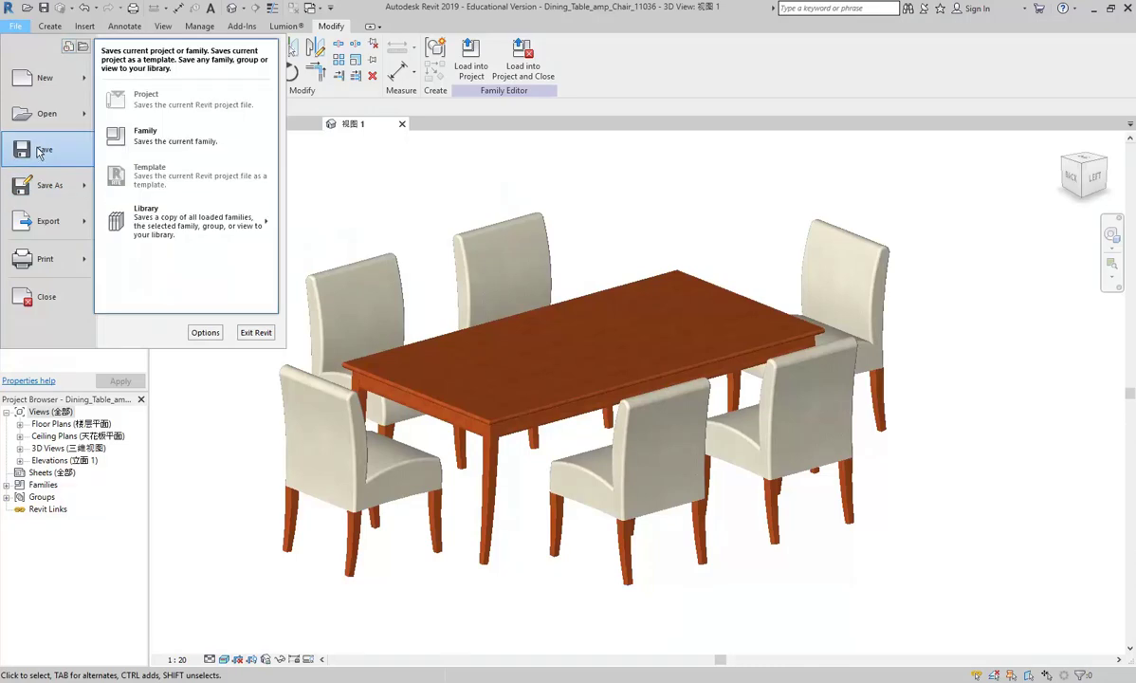
left_click(38, 151)
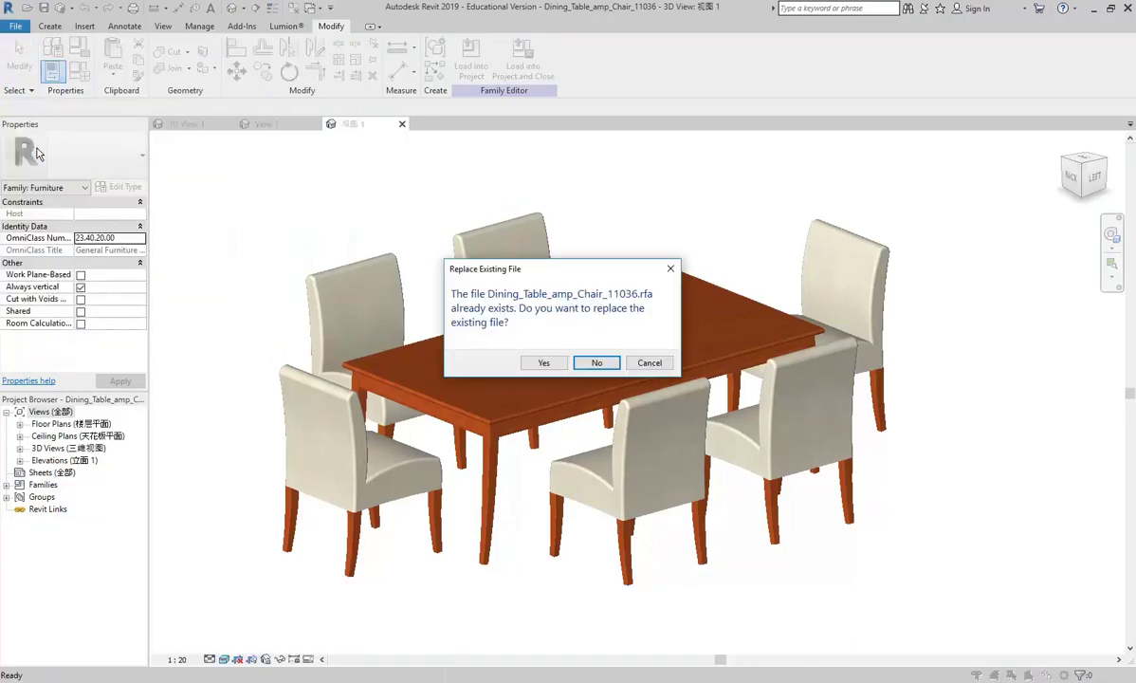
left_click(543, 362)
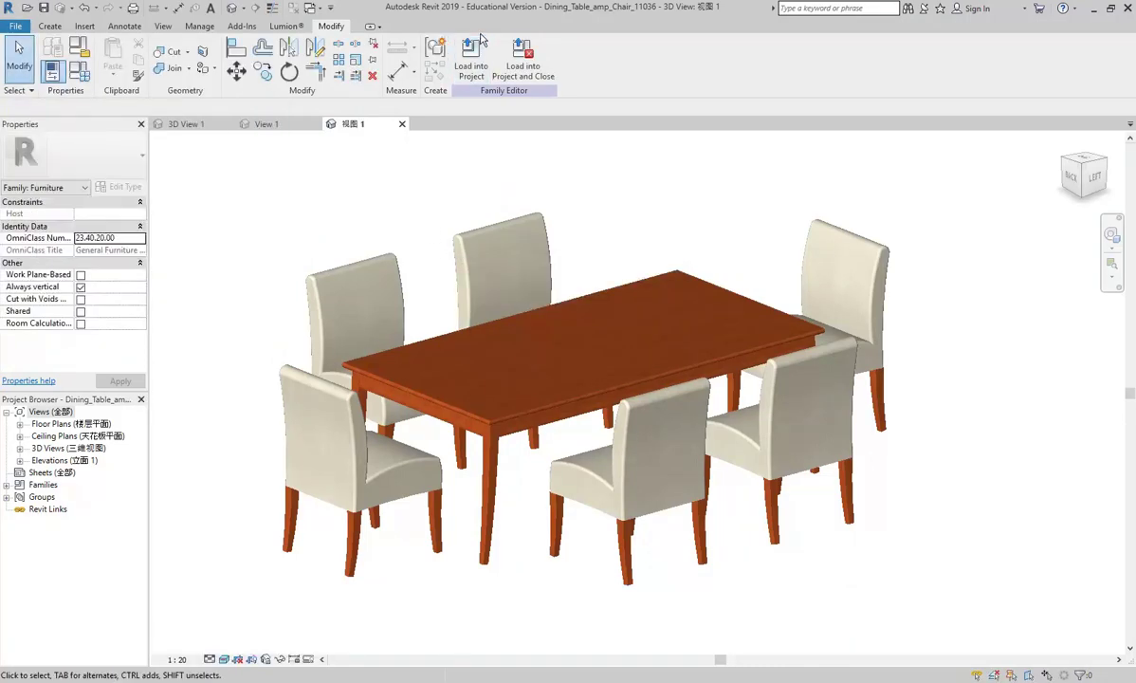
Load the dining set family into the Retail 2019 project, overwriting the existing version without its parameter values.
left_click(469, 58)
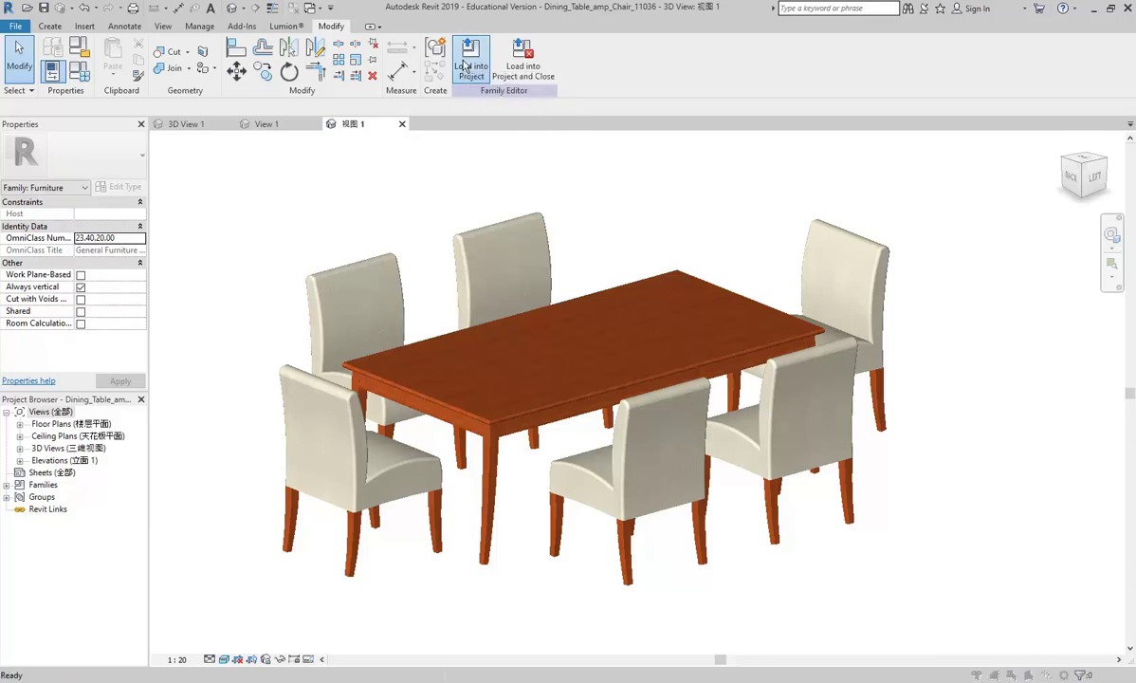
left_click(527, 450)
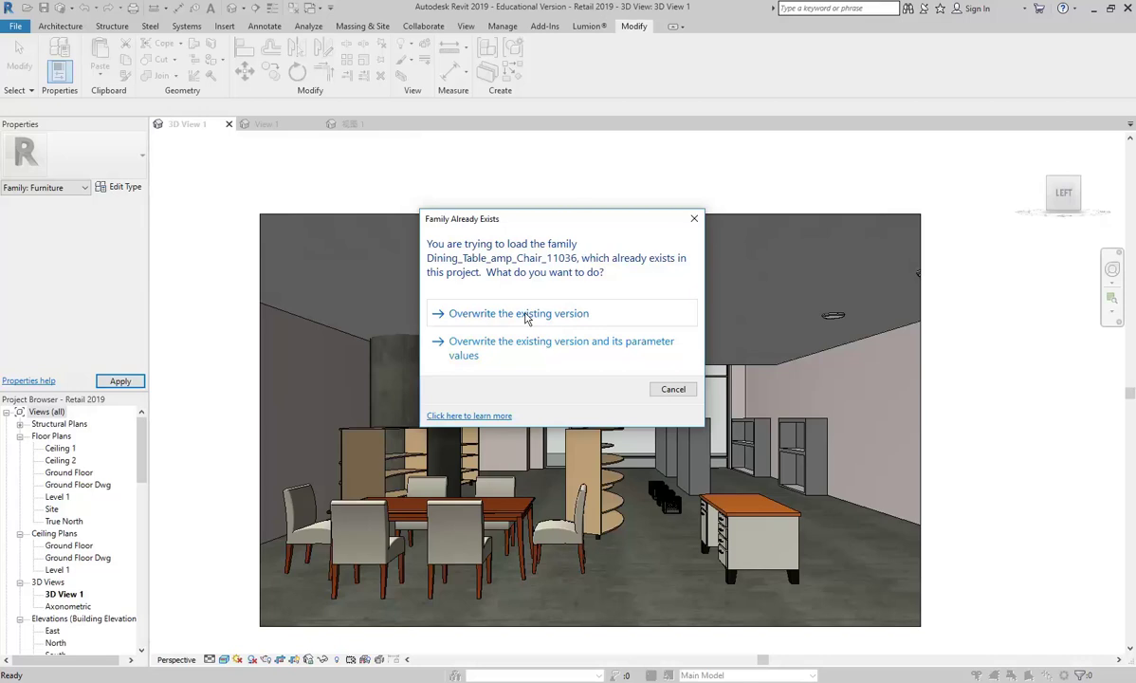
left_click(527, 315)
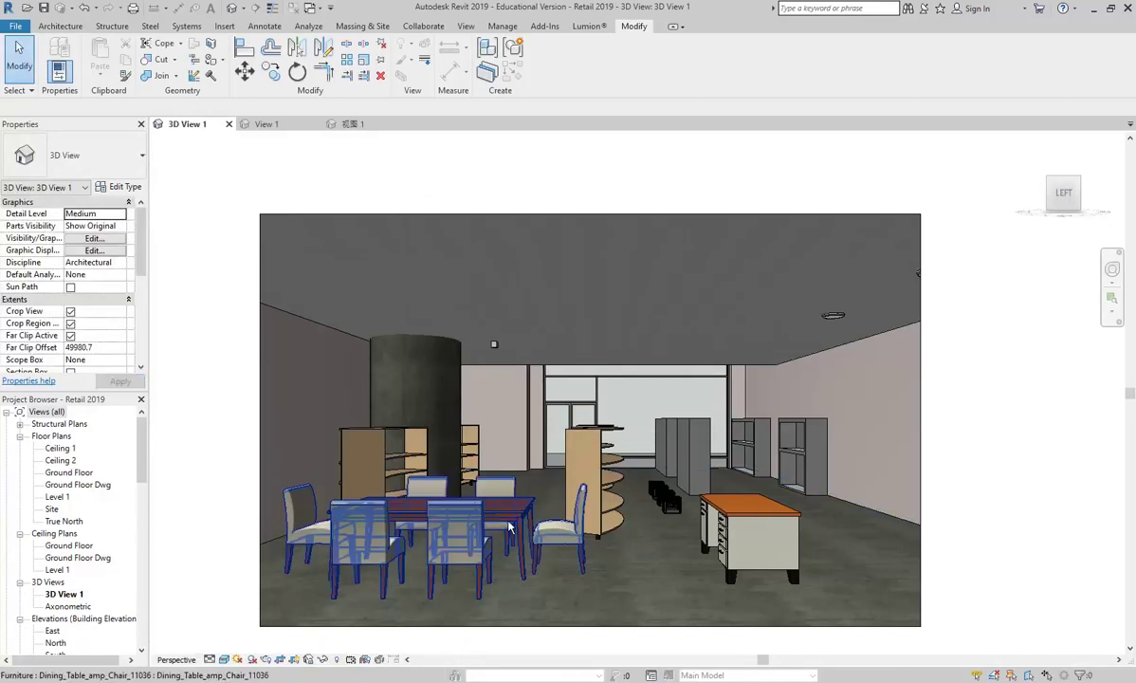
Set the dining set's Table-Chair-Legs type parameter to the Timber Veneer material and deselect the furniture.
left_click(510, 527)
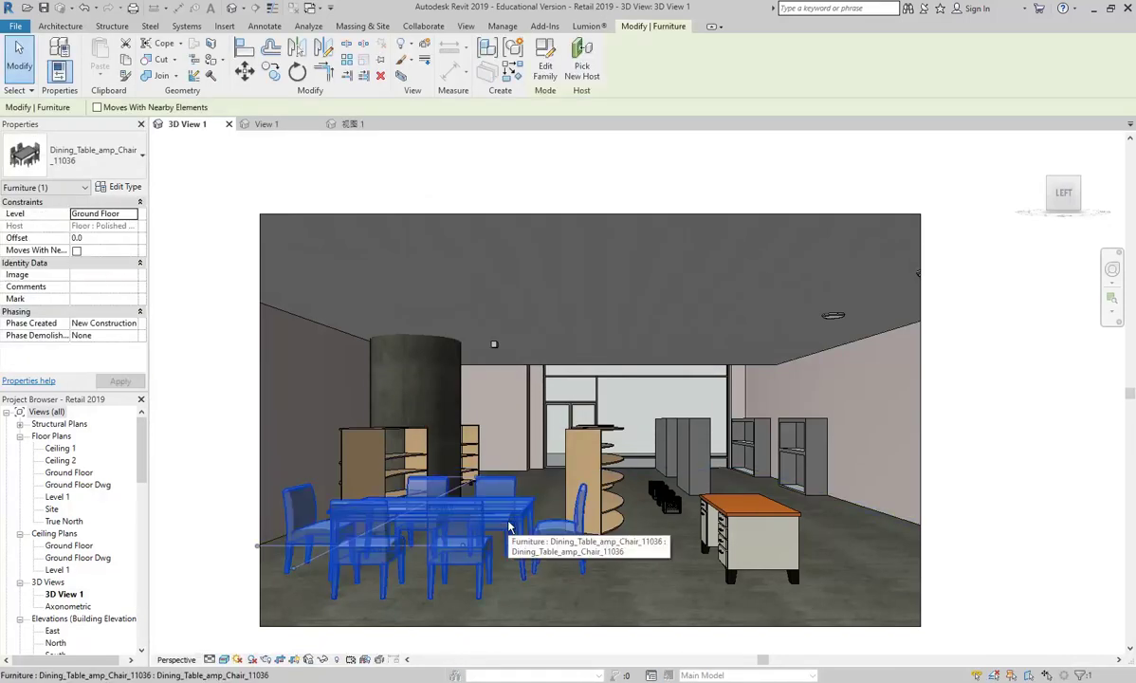
left_click(115, 187)
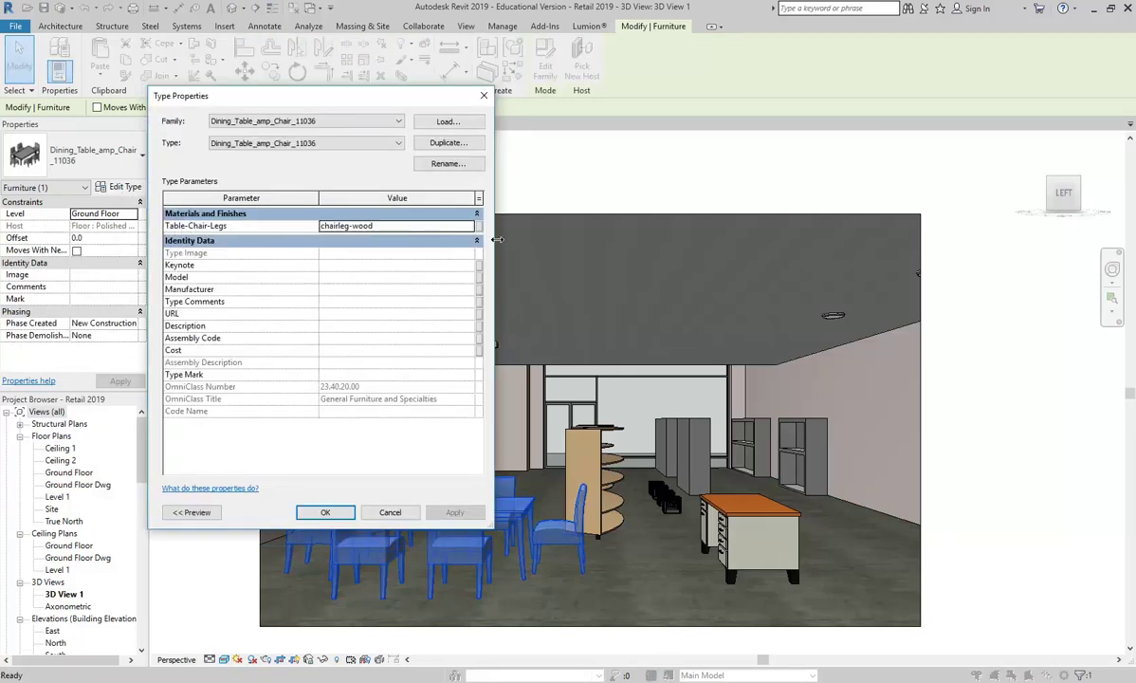
left_click(390, 226)
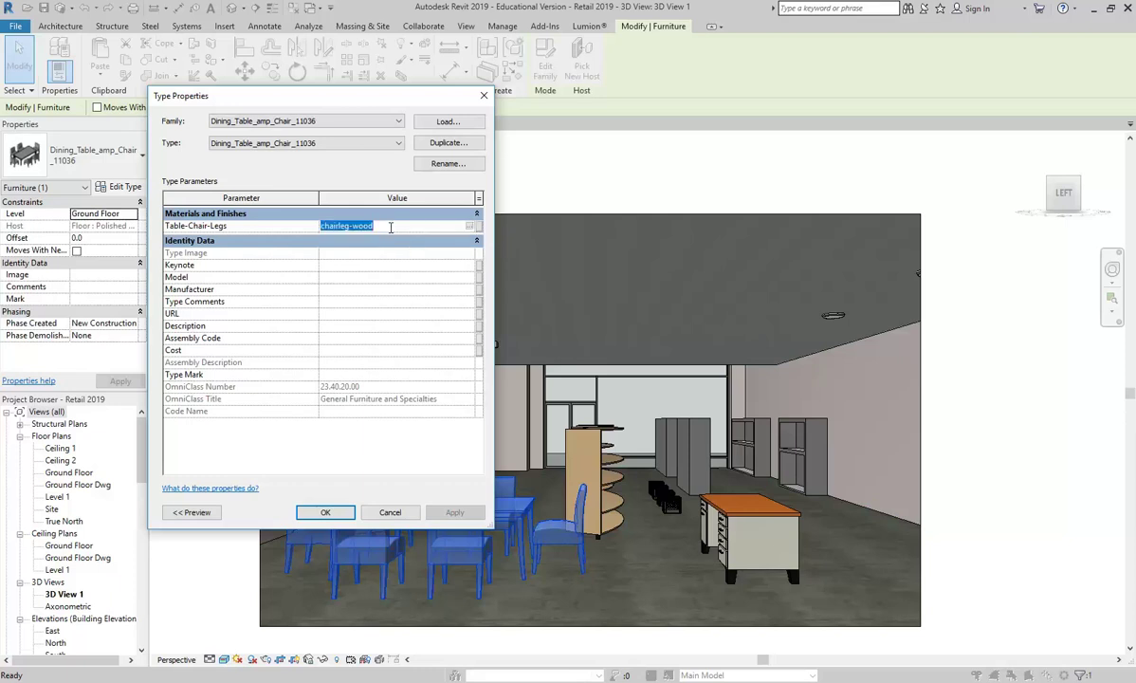
left_click(469, 228)
scroll(275, 280, "down", 3)
scroll(275, 280, "down", 15)
scroll(275, 280, "down", 3)
scroll(197, 227, "up", 2)
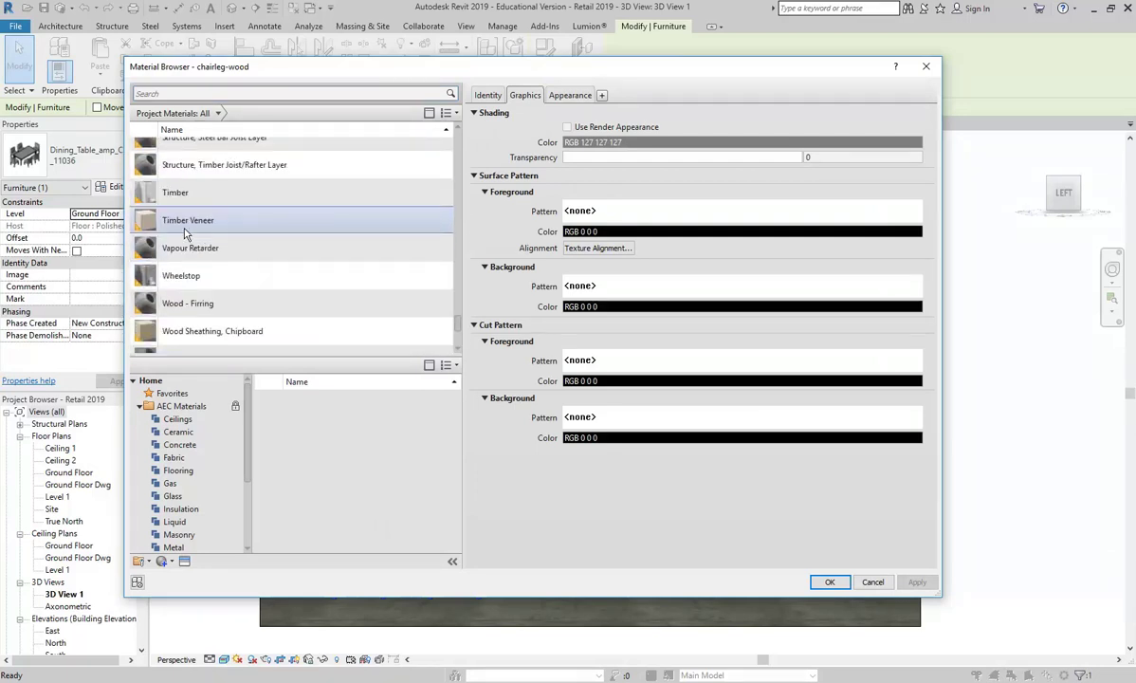
left_click(199, 229)
left_click(829, 581)
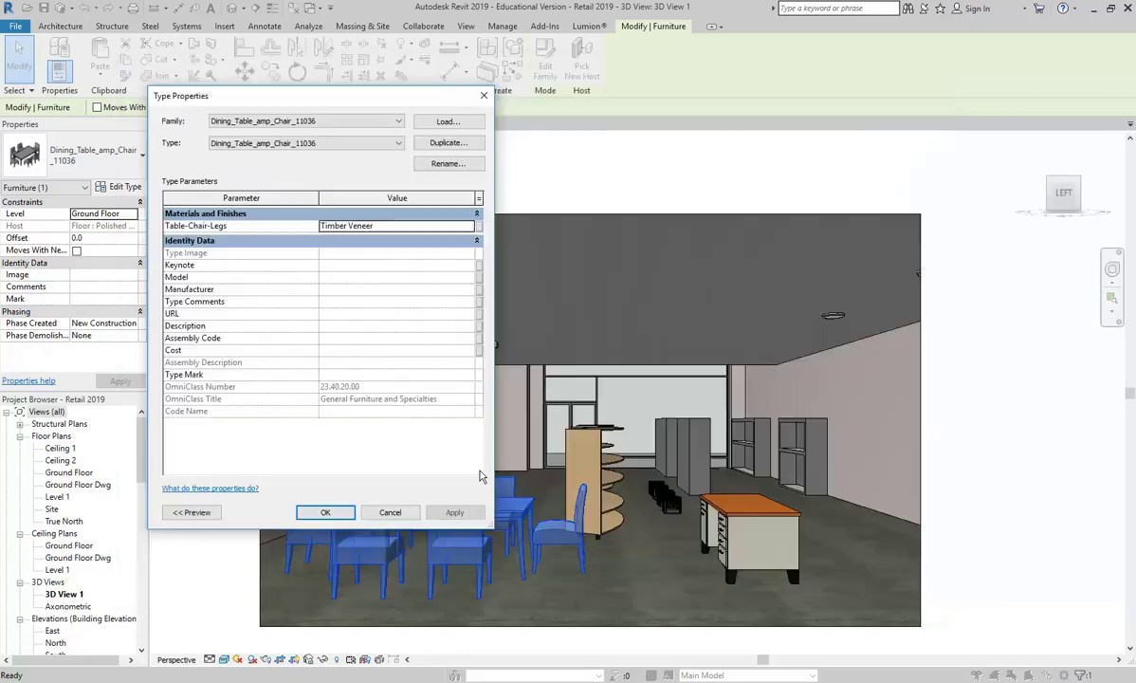
left_click(322, 512)
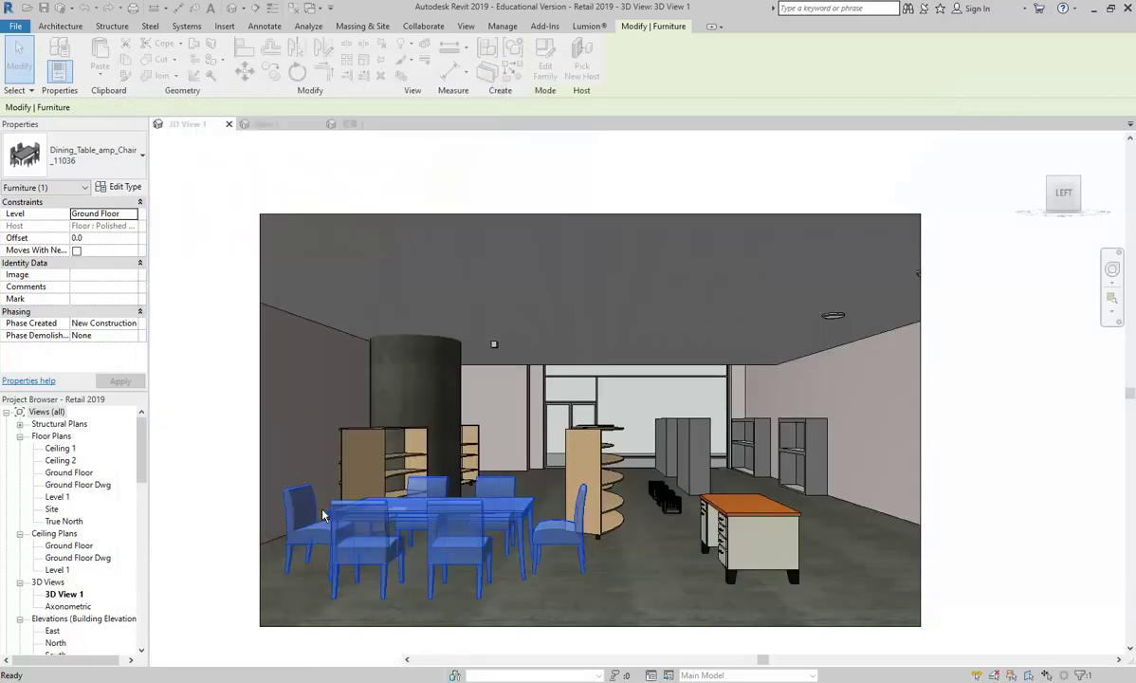
left_click(237, 444)
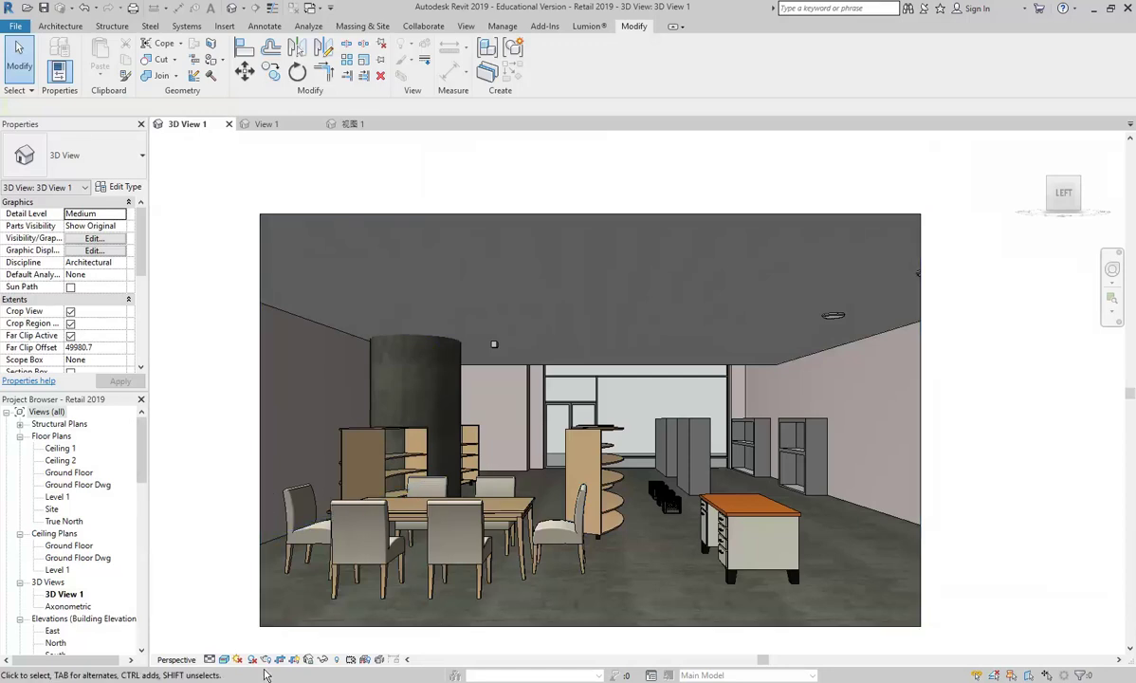
Switch to Internet Explorer and view the week 7 Rendering topics in the MSF50213 course schedule.
mouse_move(368, 681)
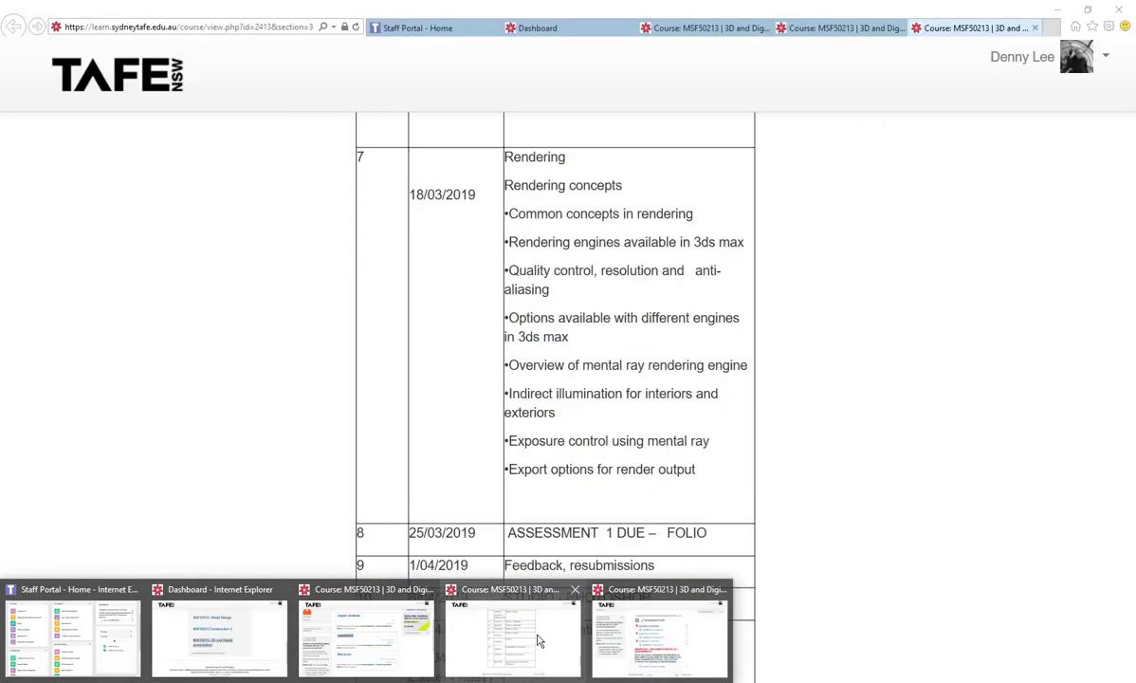
left_click(538, 641)
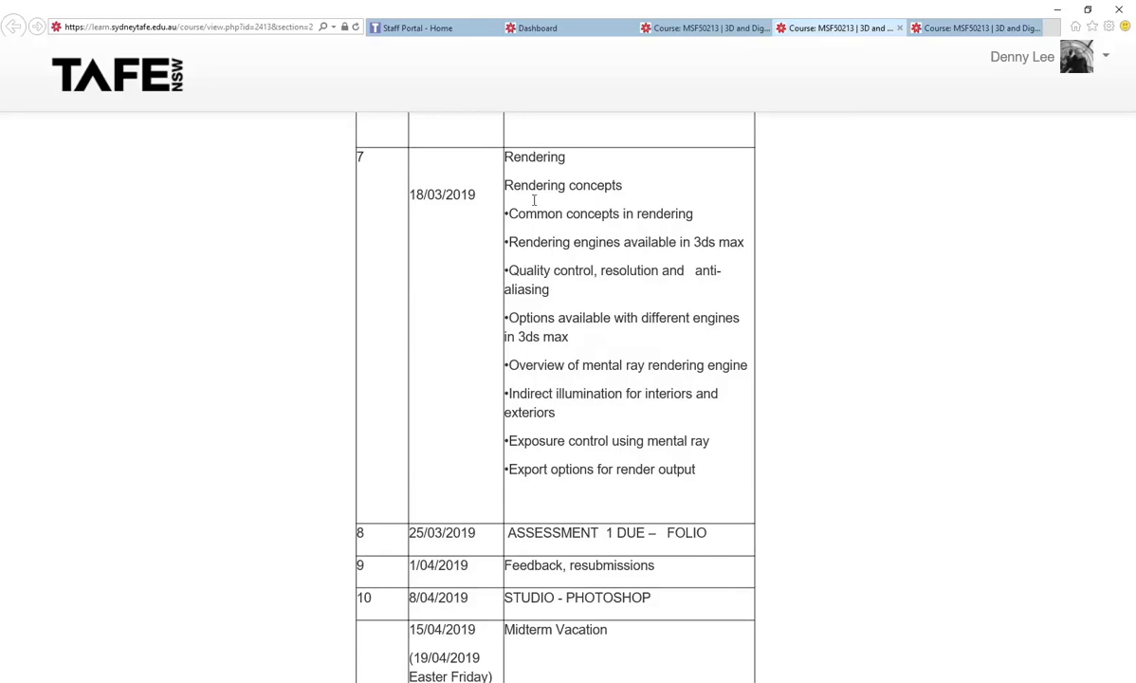
mouse_move(349, 682)
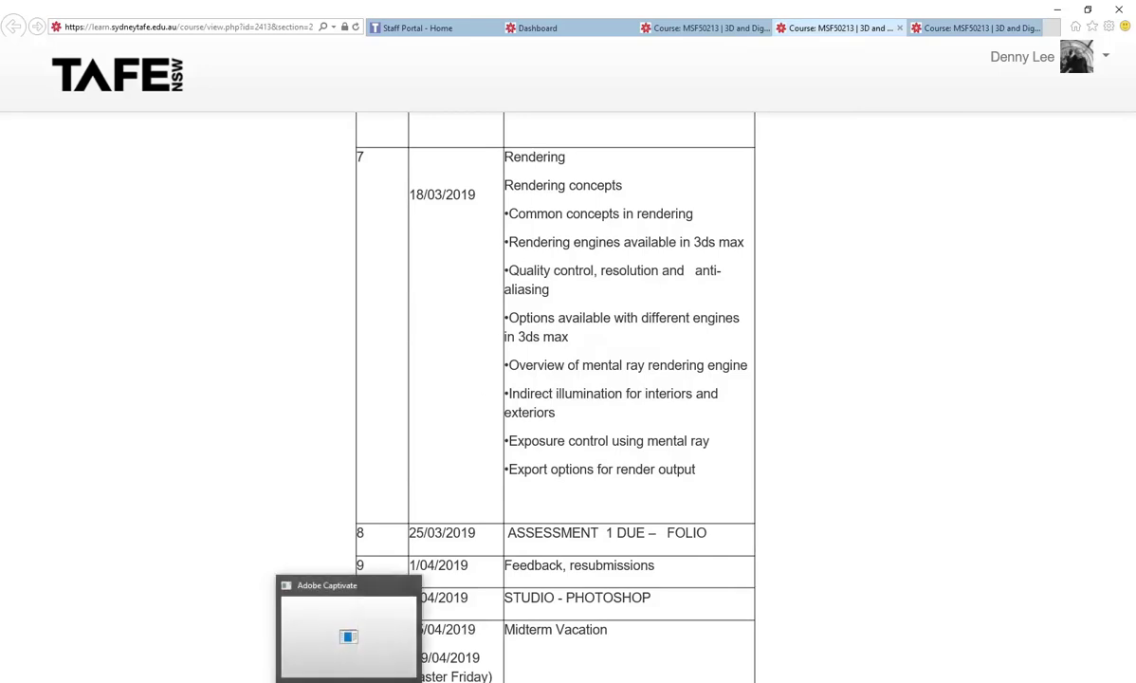